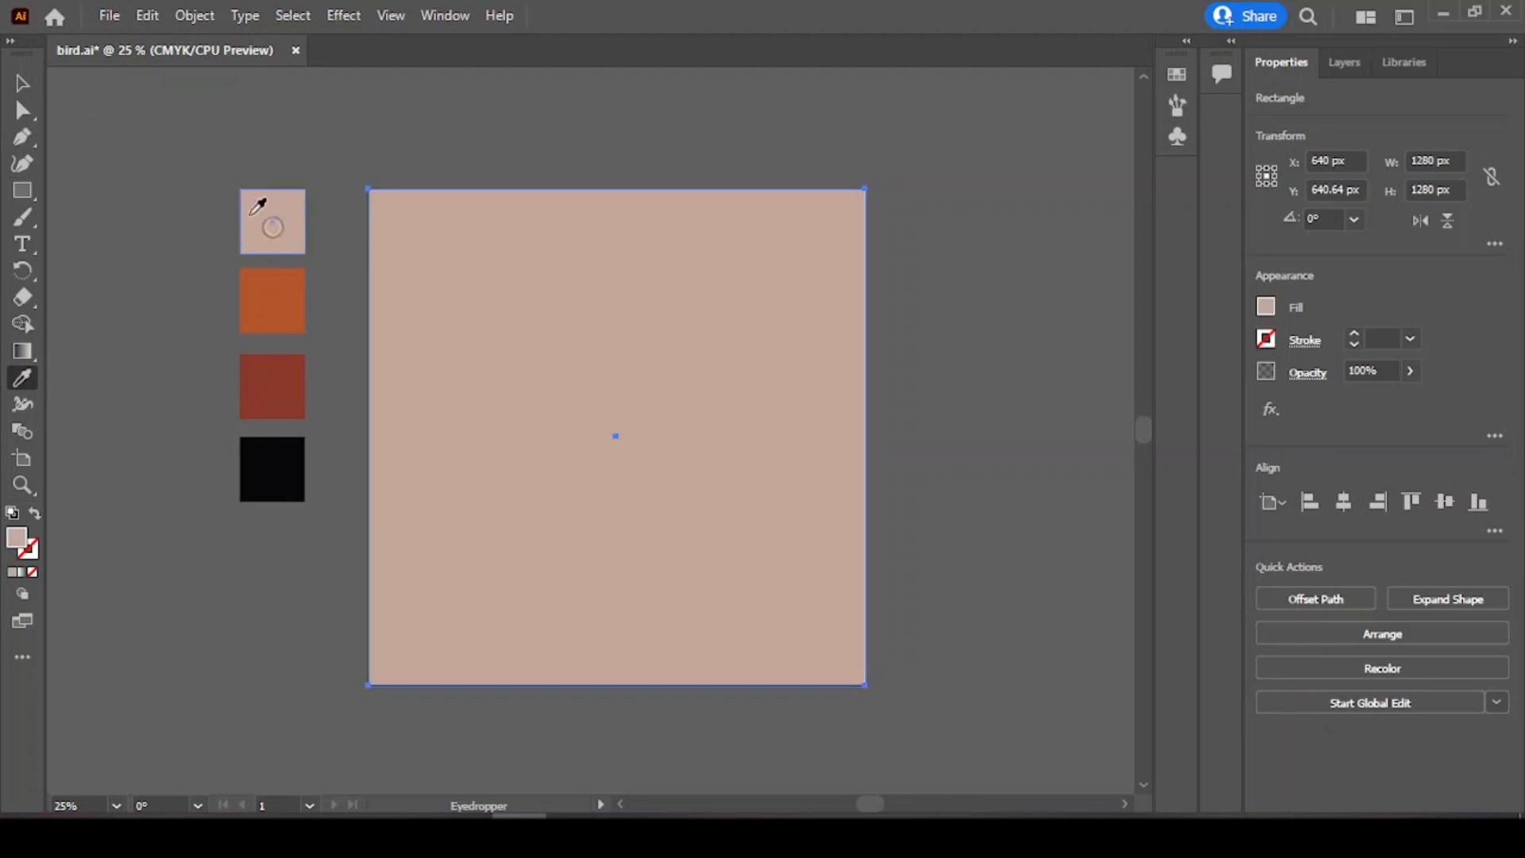
Step: Lock the background rectangle so it can no longer be selected
left_click(23, 84)
left_click(226, 592)
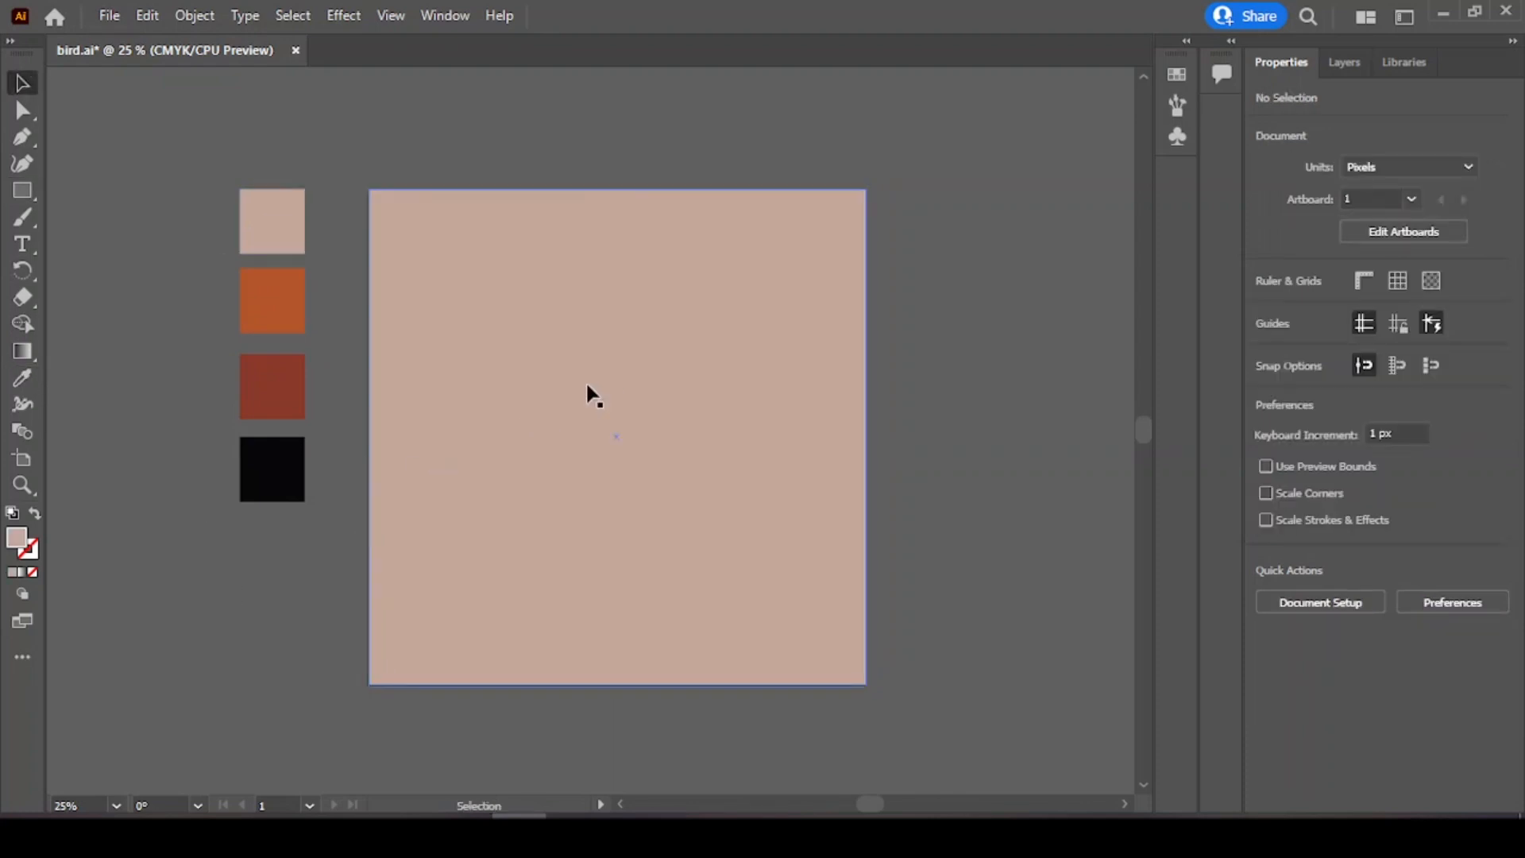
left_click(536, 423)
left_click(195, 16)
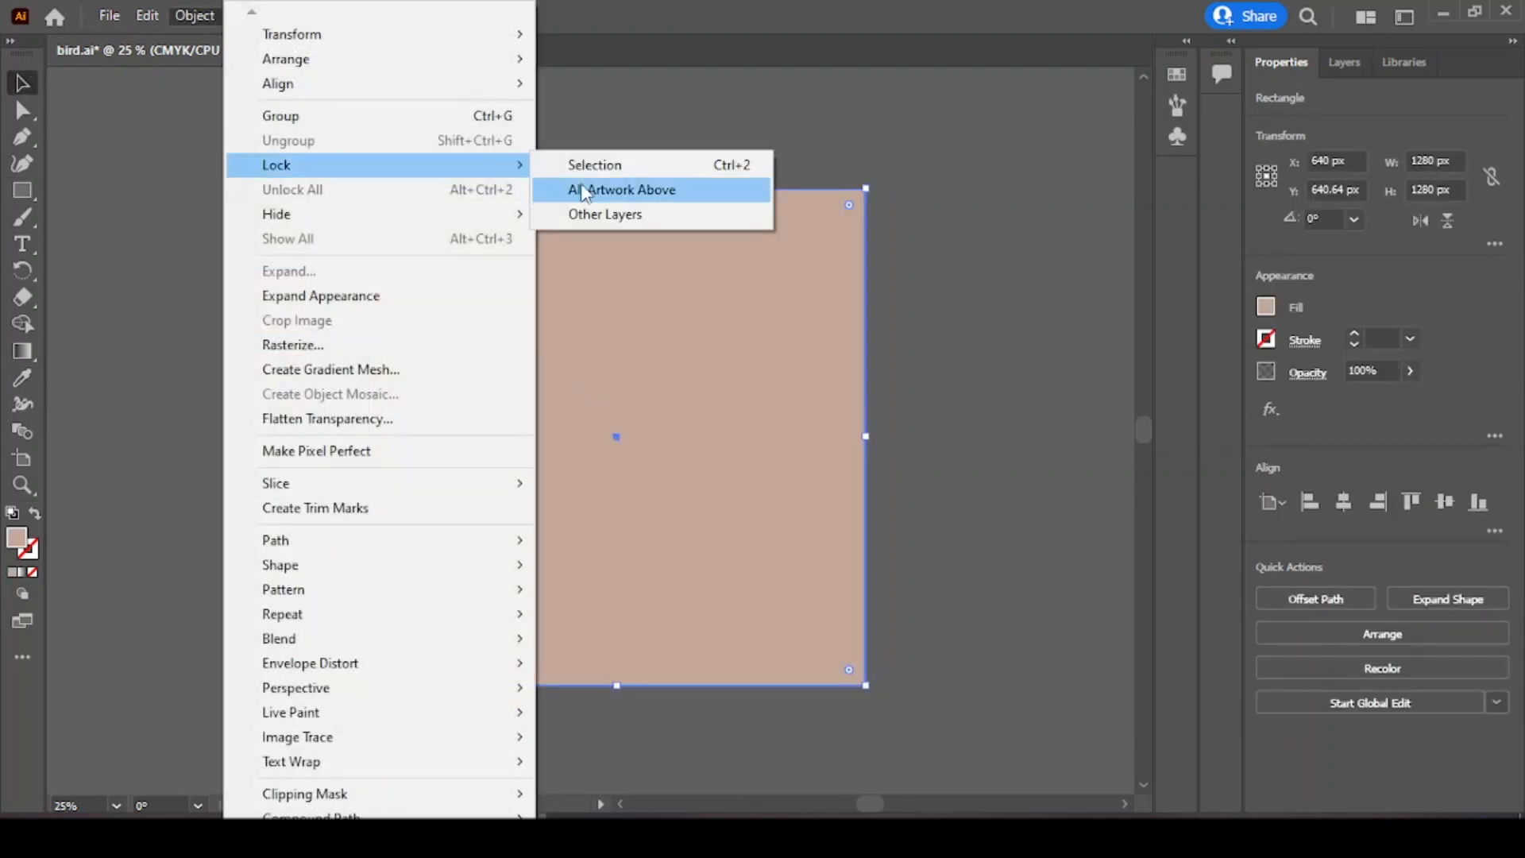
left_click(594, 165)
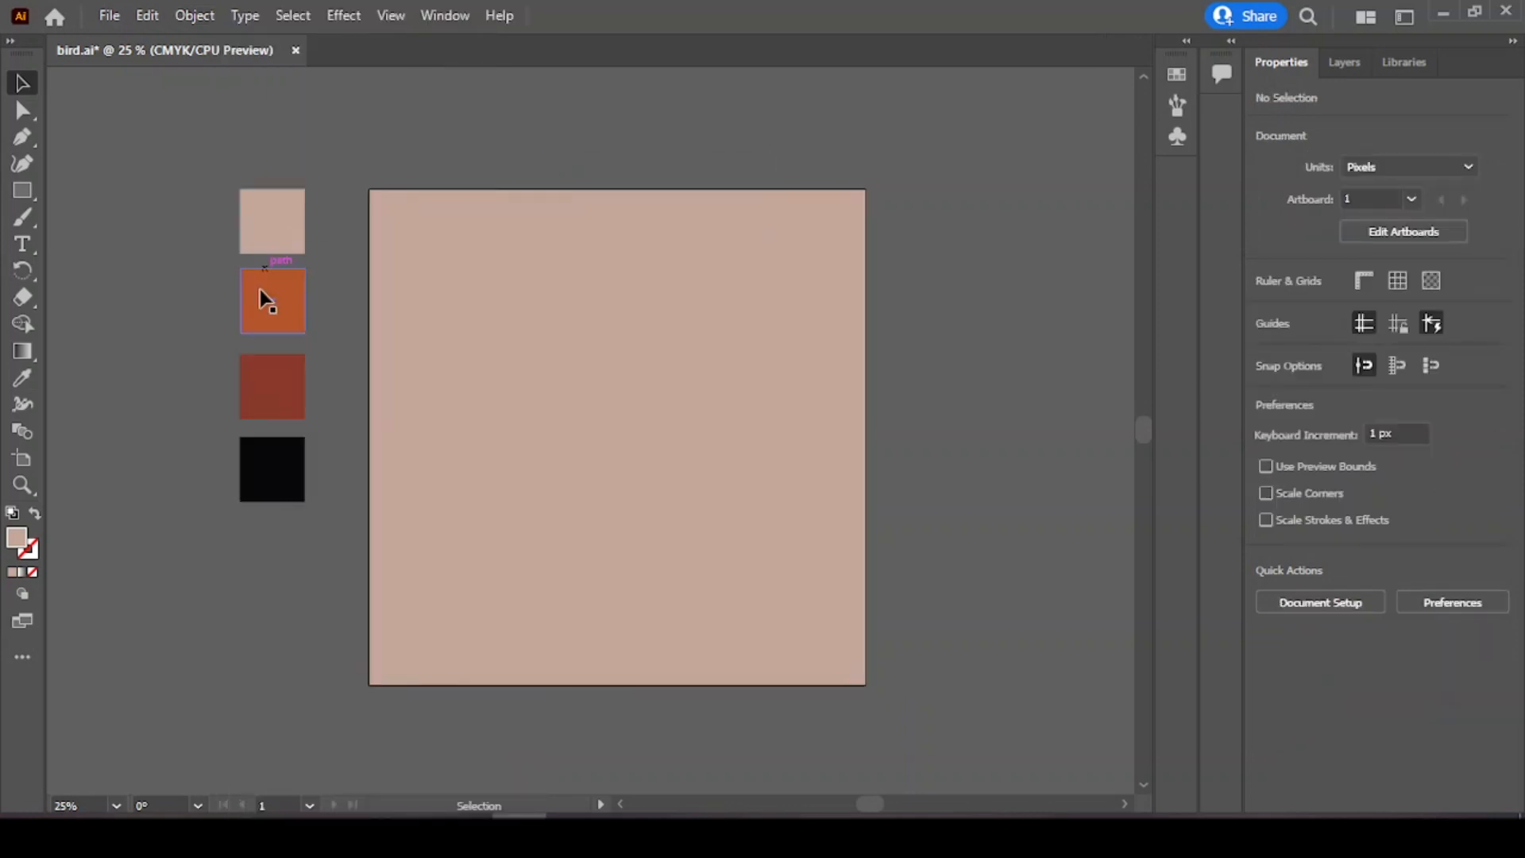
left_click(24, 216)
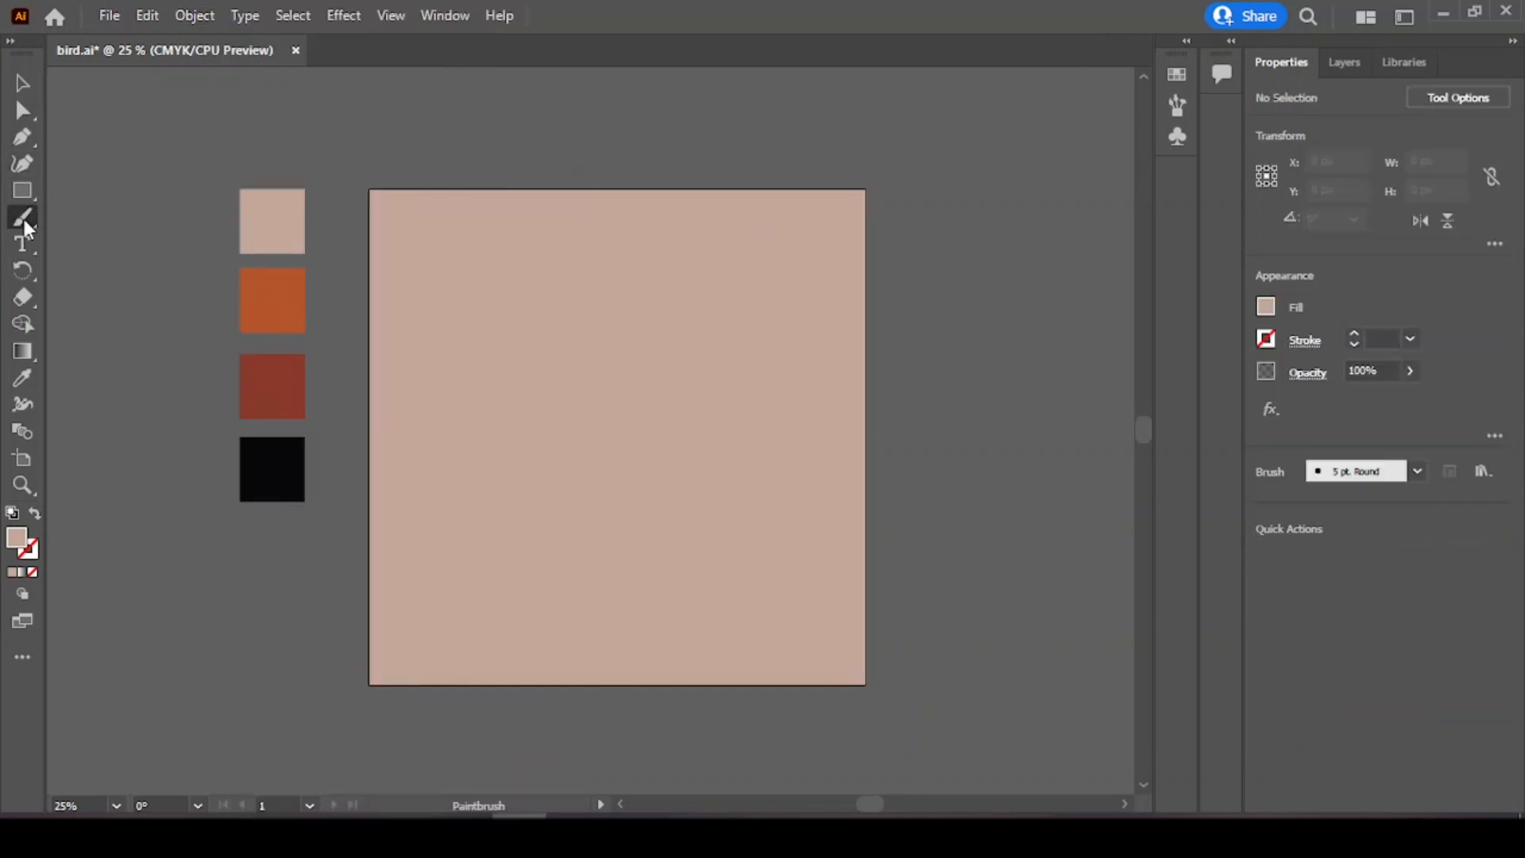
left_click(1267, 339)
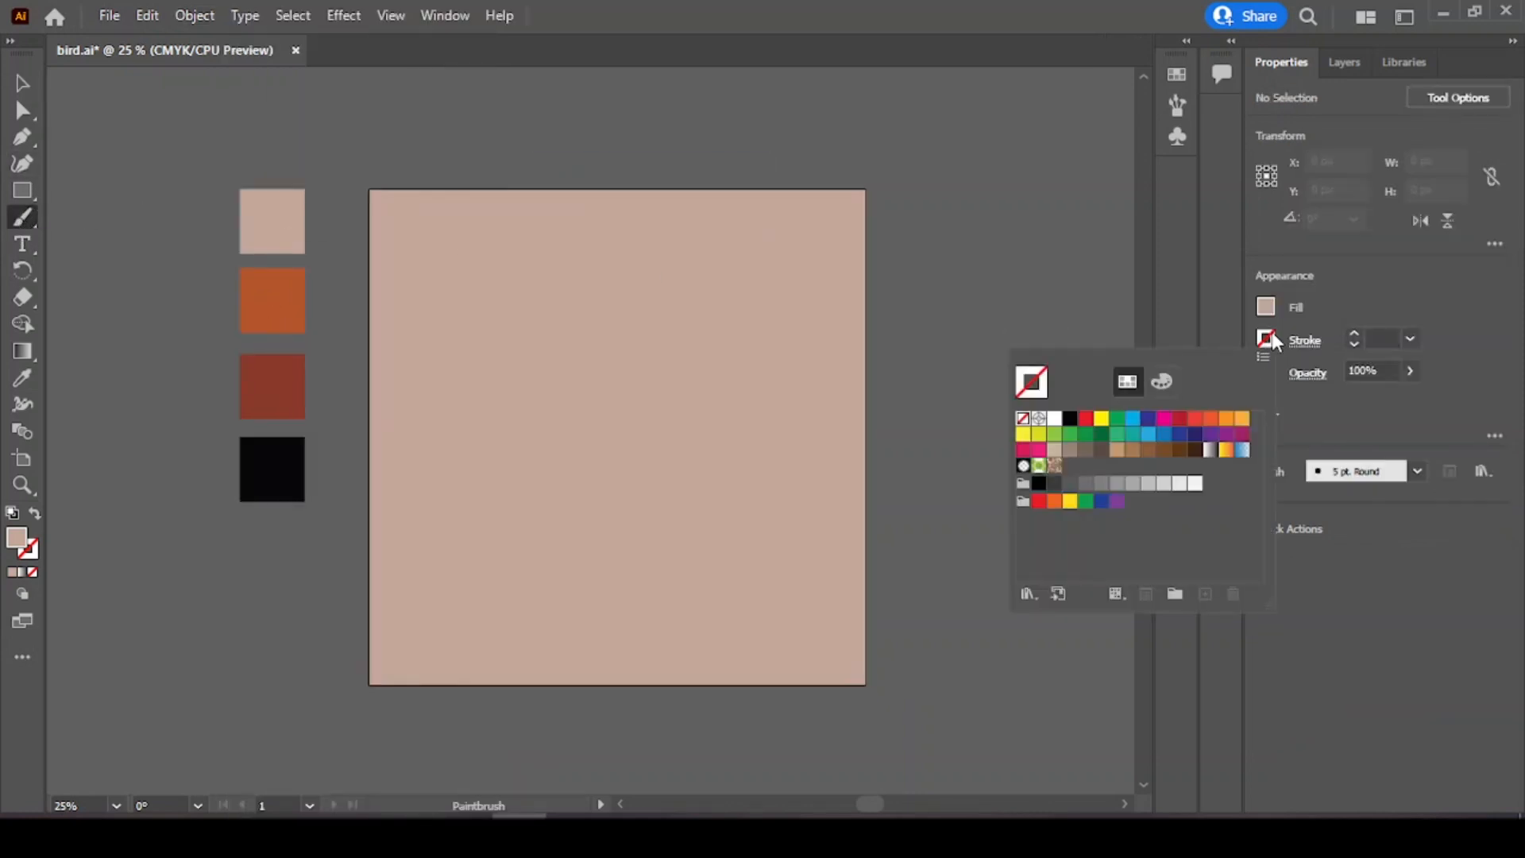
left_click(25, 375)
left_click(440, 312)
left_click(24, 378)
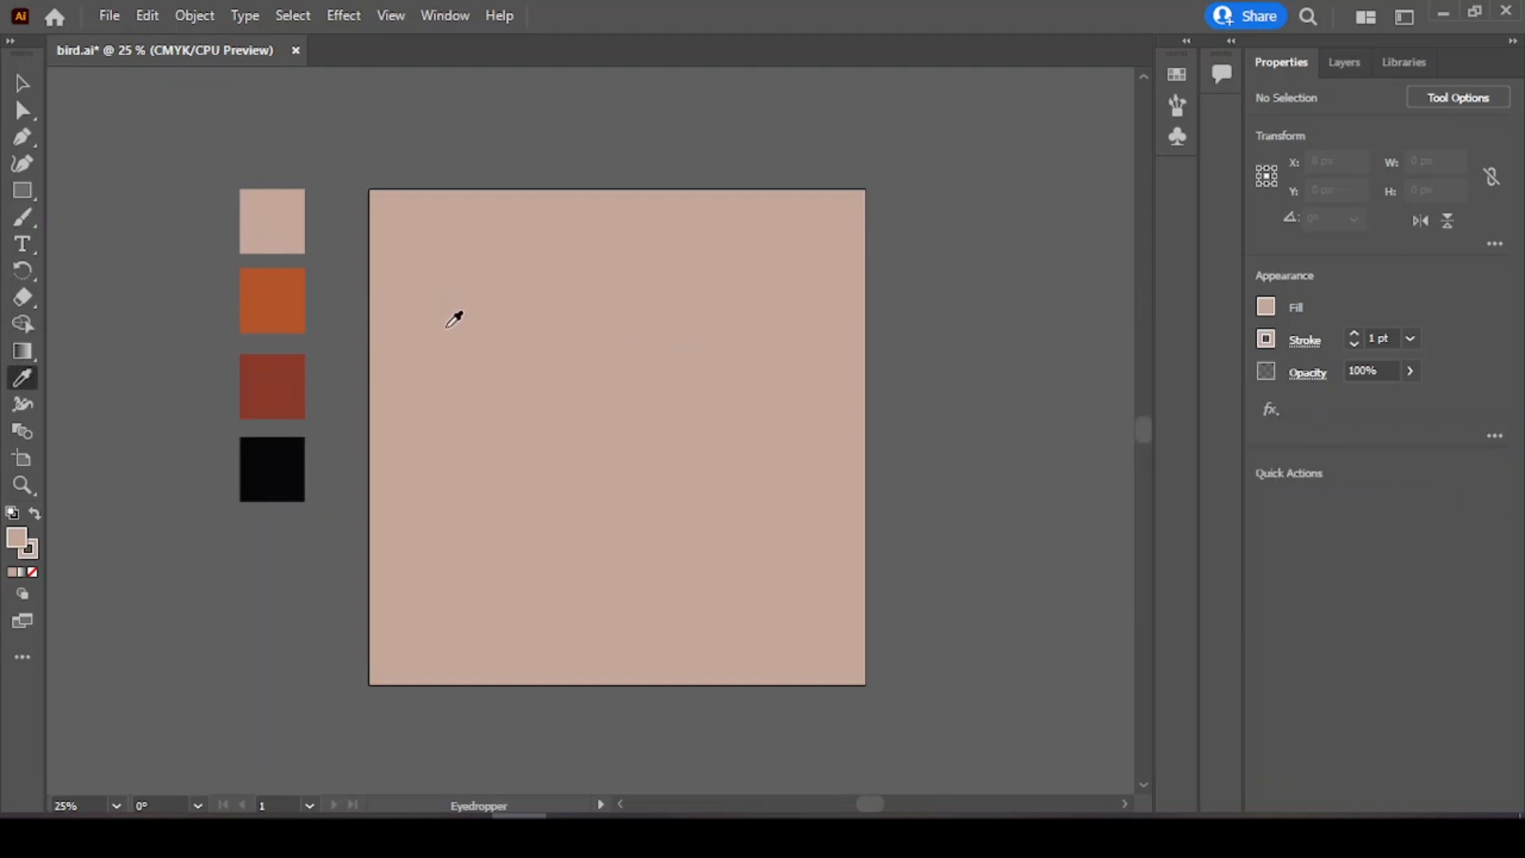
left_click(455, 310)
left_click(1354, 332)
Step: Ungroup the column of colour swatches beside the artboard
key("v")
left_click(269, 301)
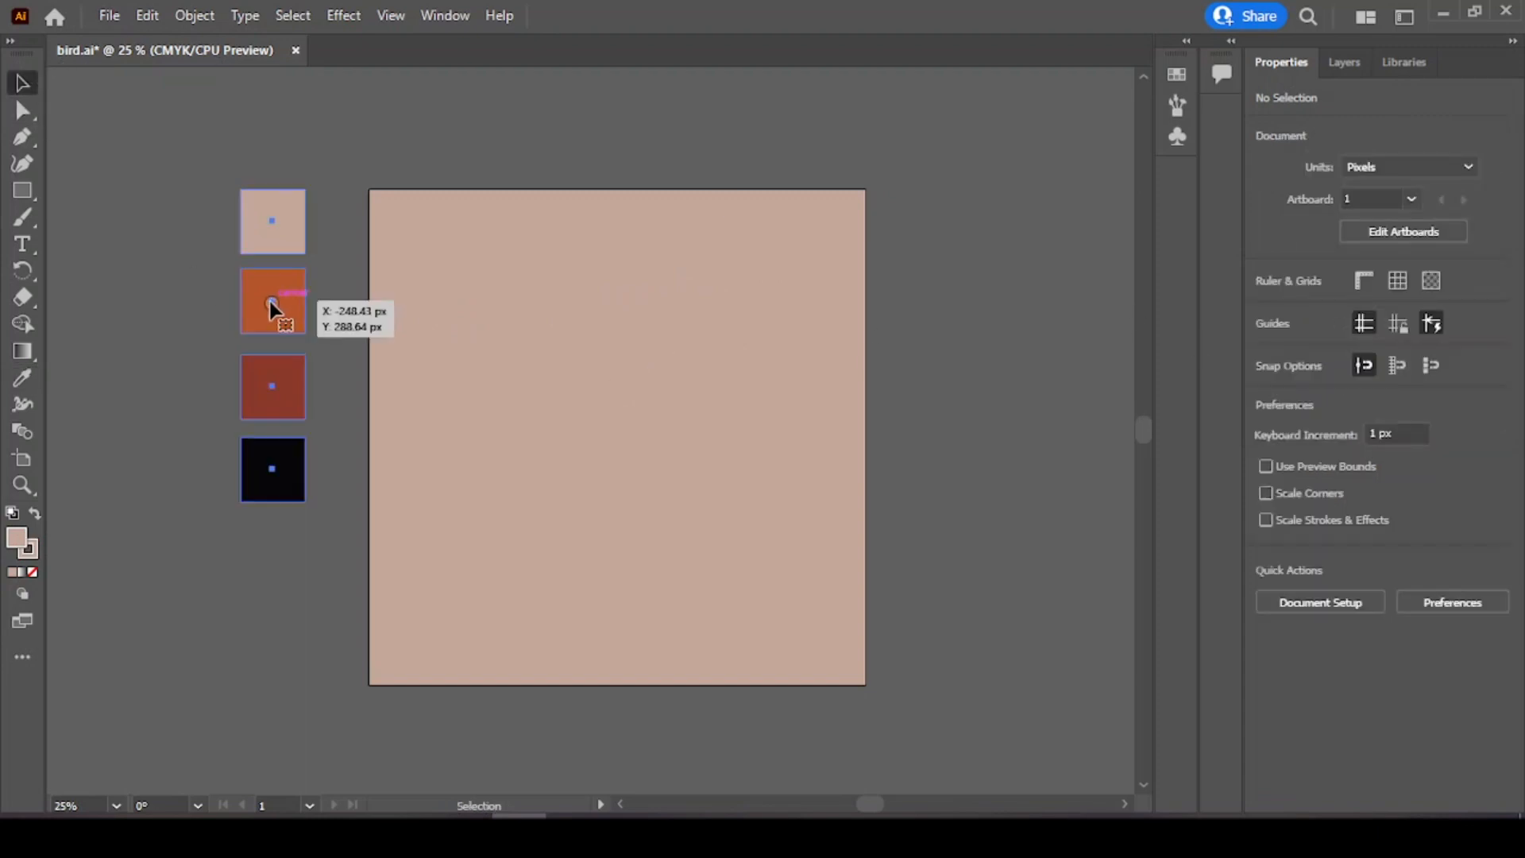
left_click(1316, 683)
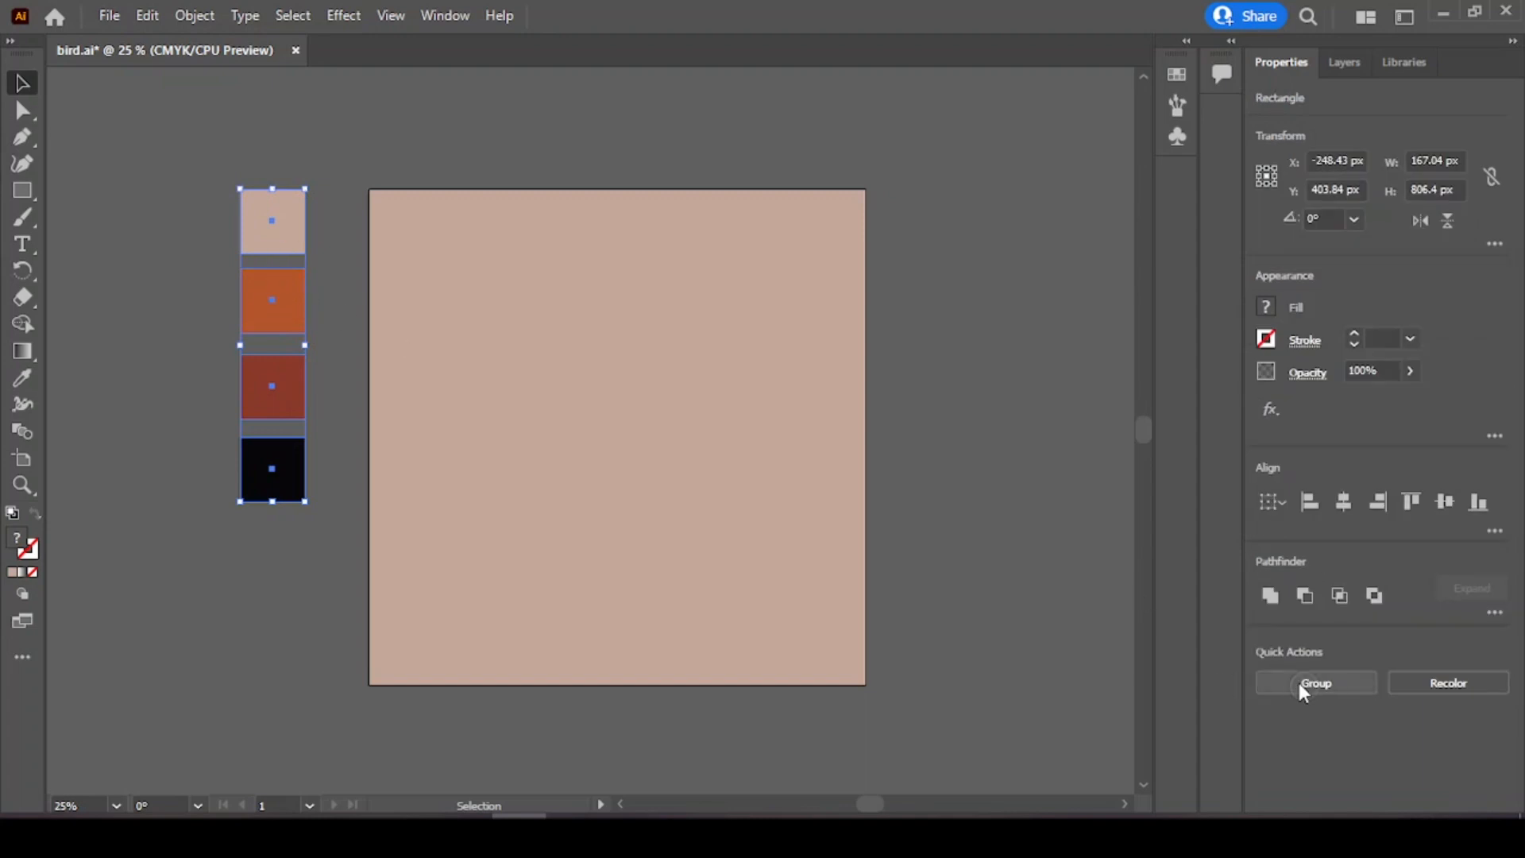
Step: Take the orange swatch colour as the current fill and choose the 15 pt. Round brush
left_click(208, 359)
left_click(272, 301)
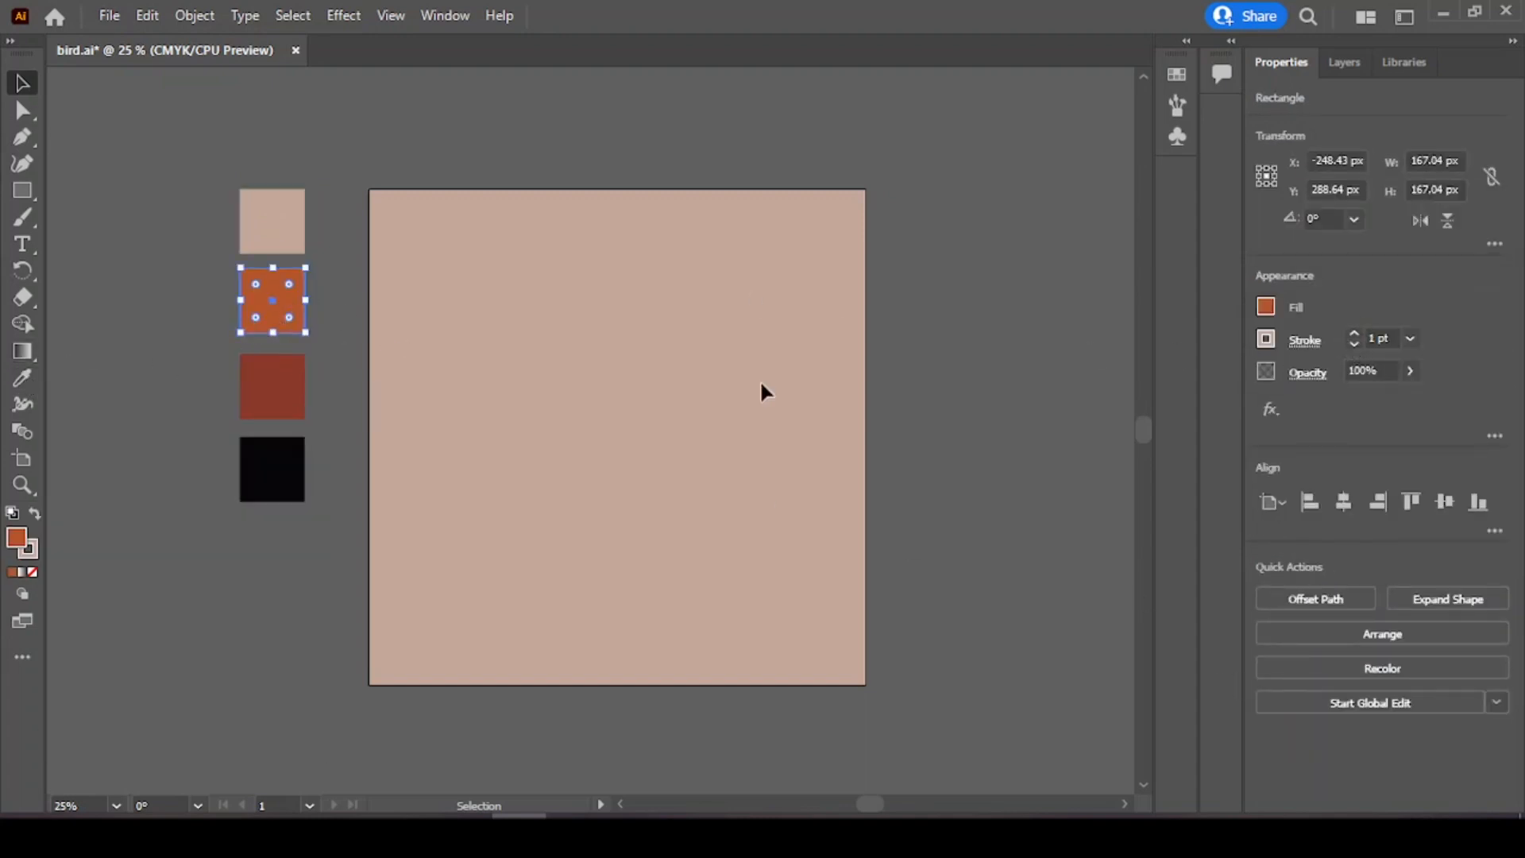
left_click(1175, 111)
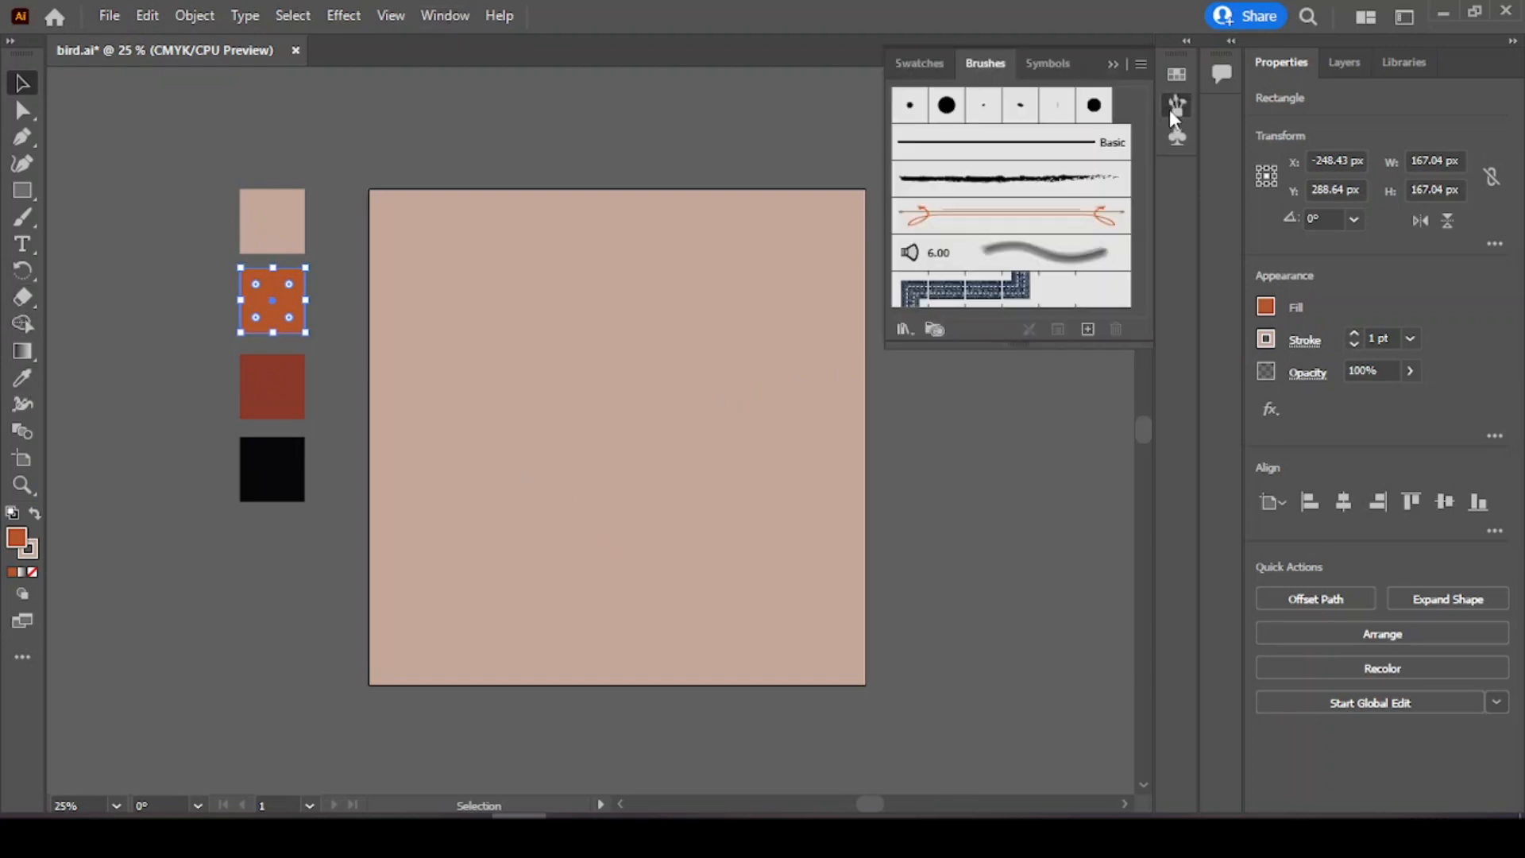
left_click(944, 151)
left_click(1013, 421)
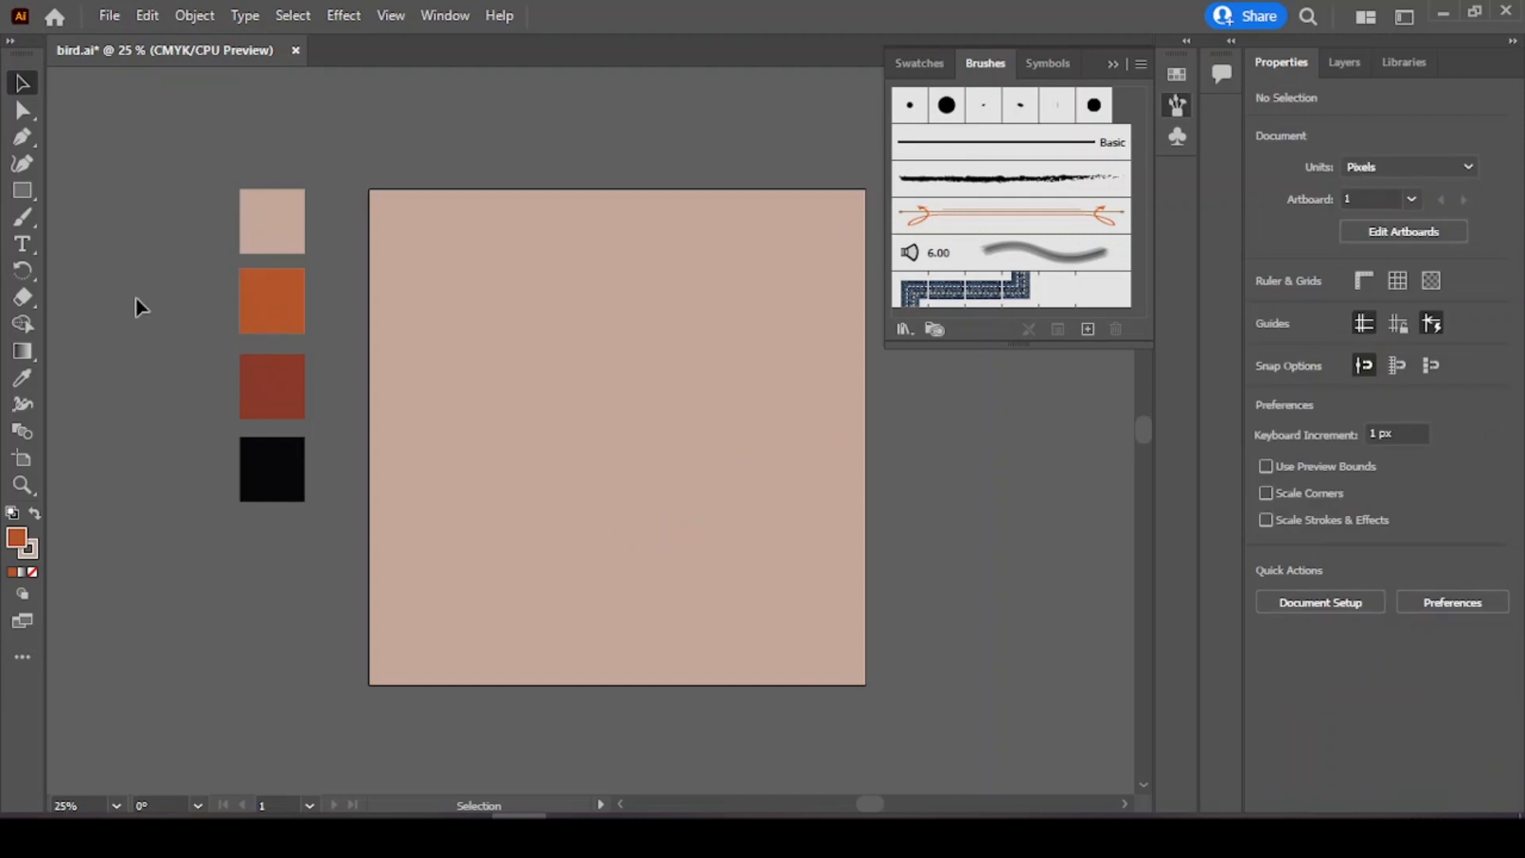
Step: Paint a vertical stem upward from the artboard's bottom edge and set its stroke weight to 2 pt
key("b")
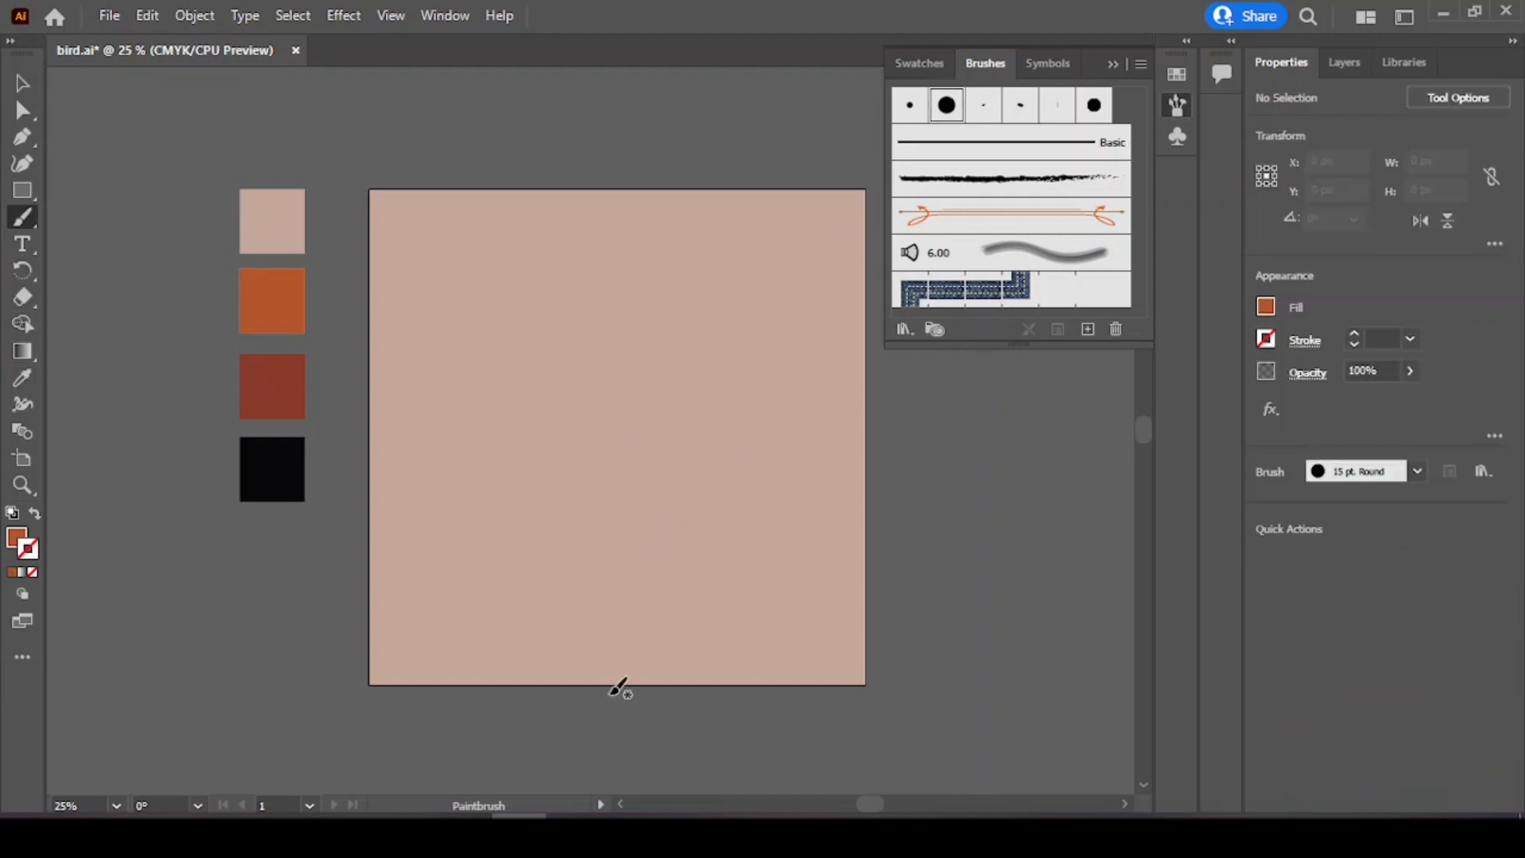
left_click_drag(609, 695, 611, 567)
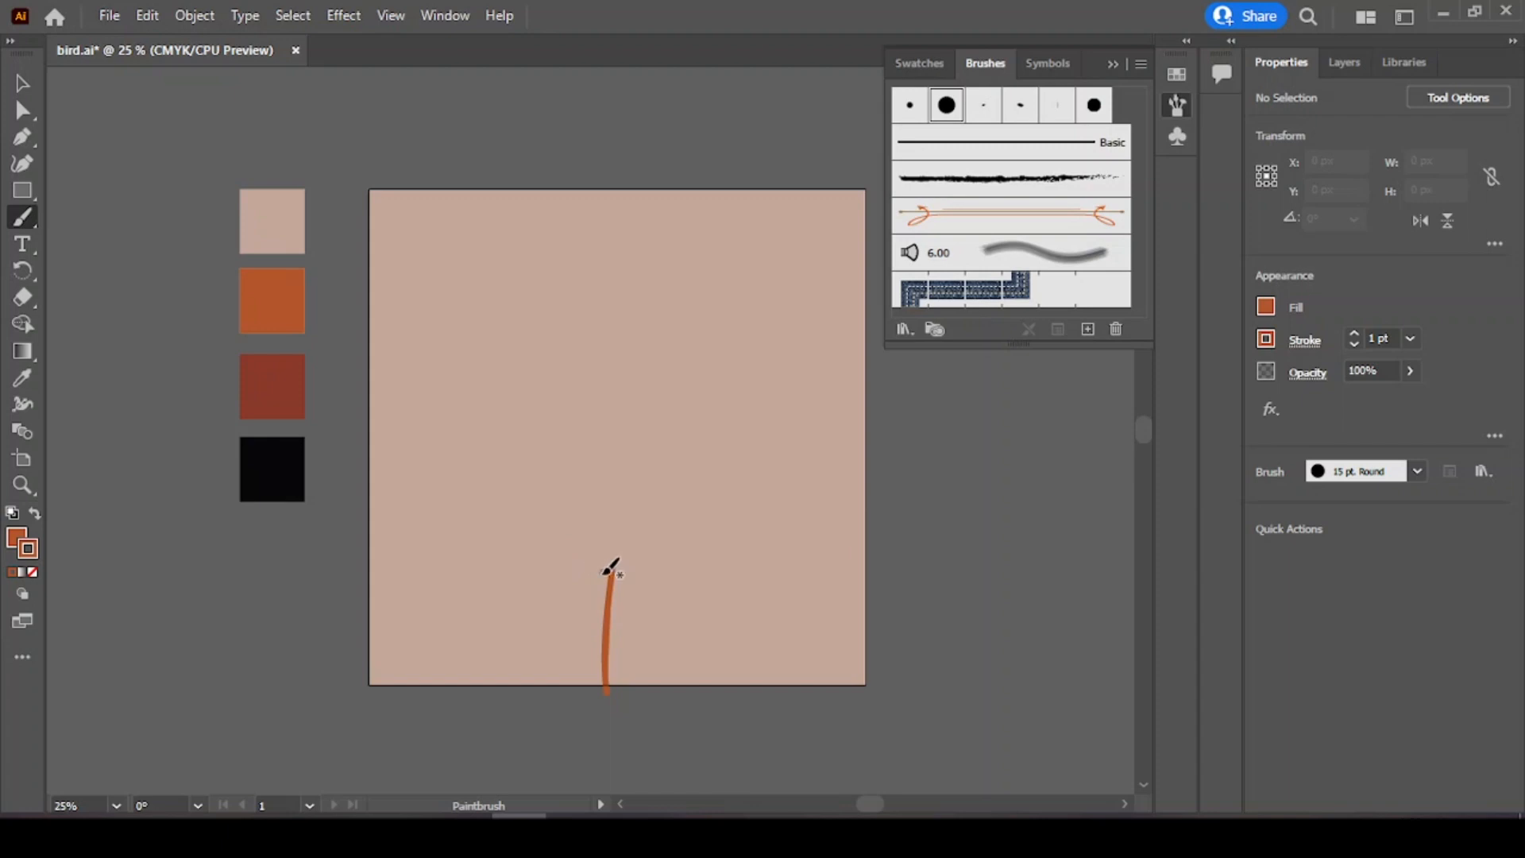
key("v")
left_click(607, 611)
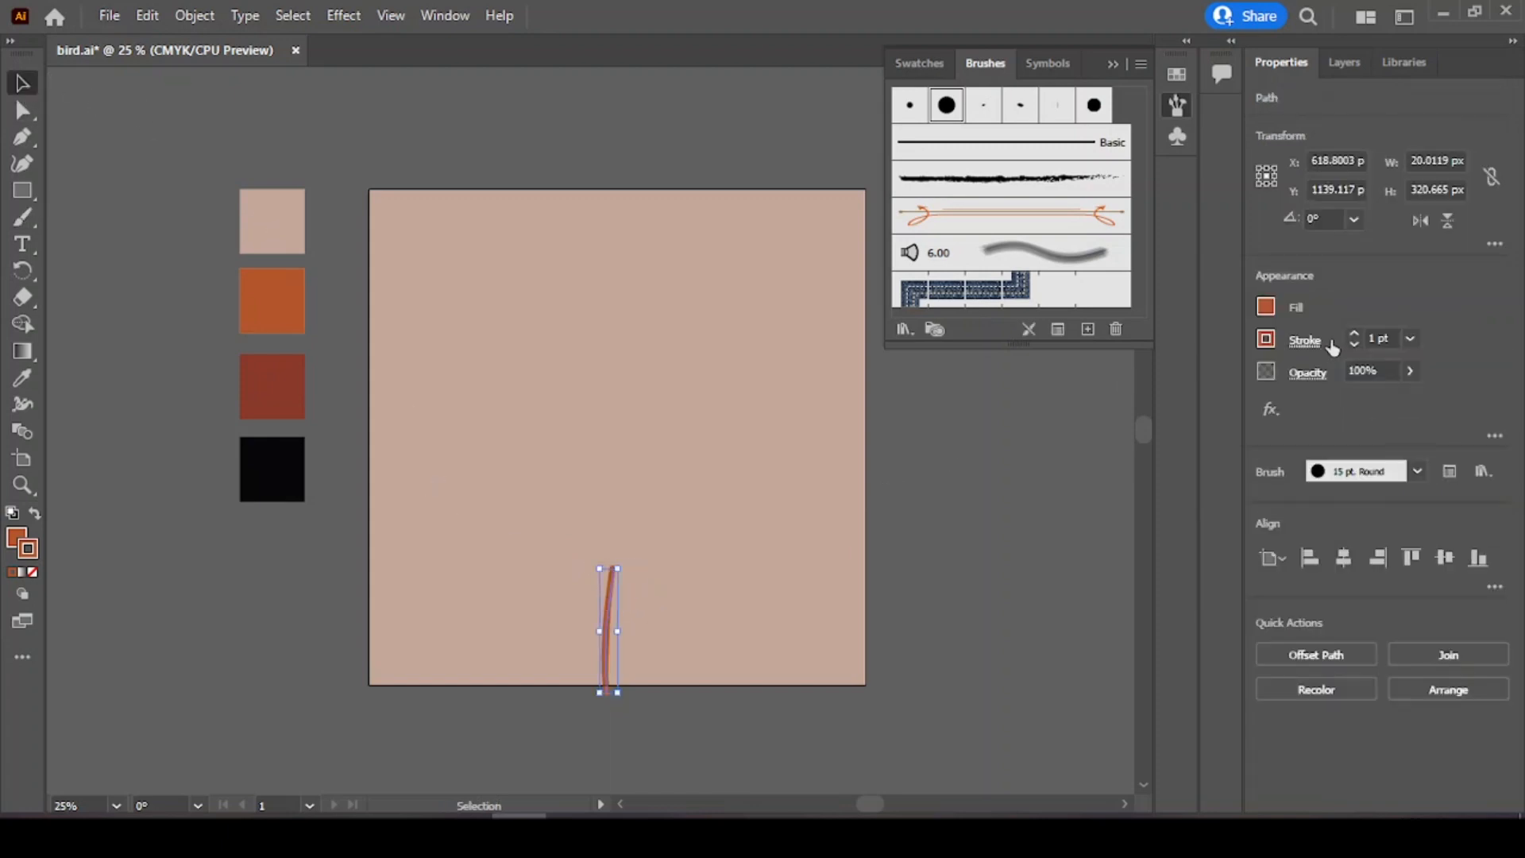
left_click(1354, 334)
left_click(1354, 334)
left_click(1354, 343)
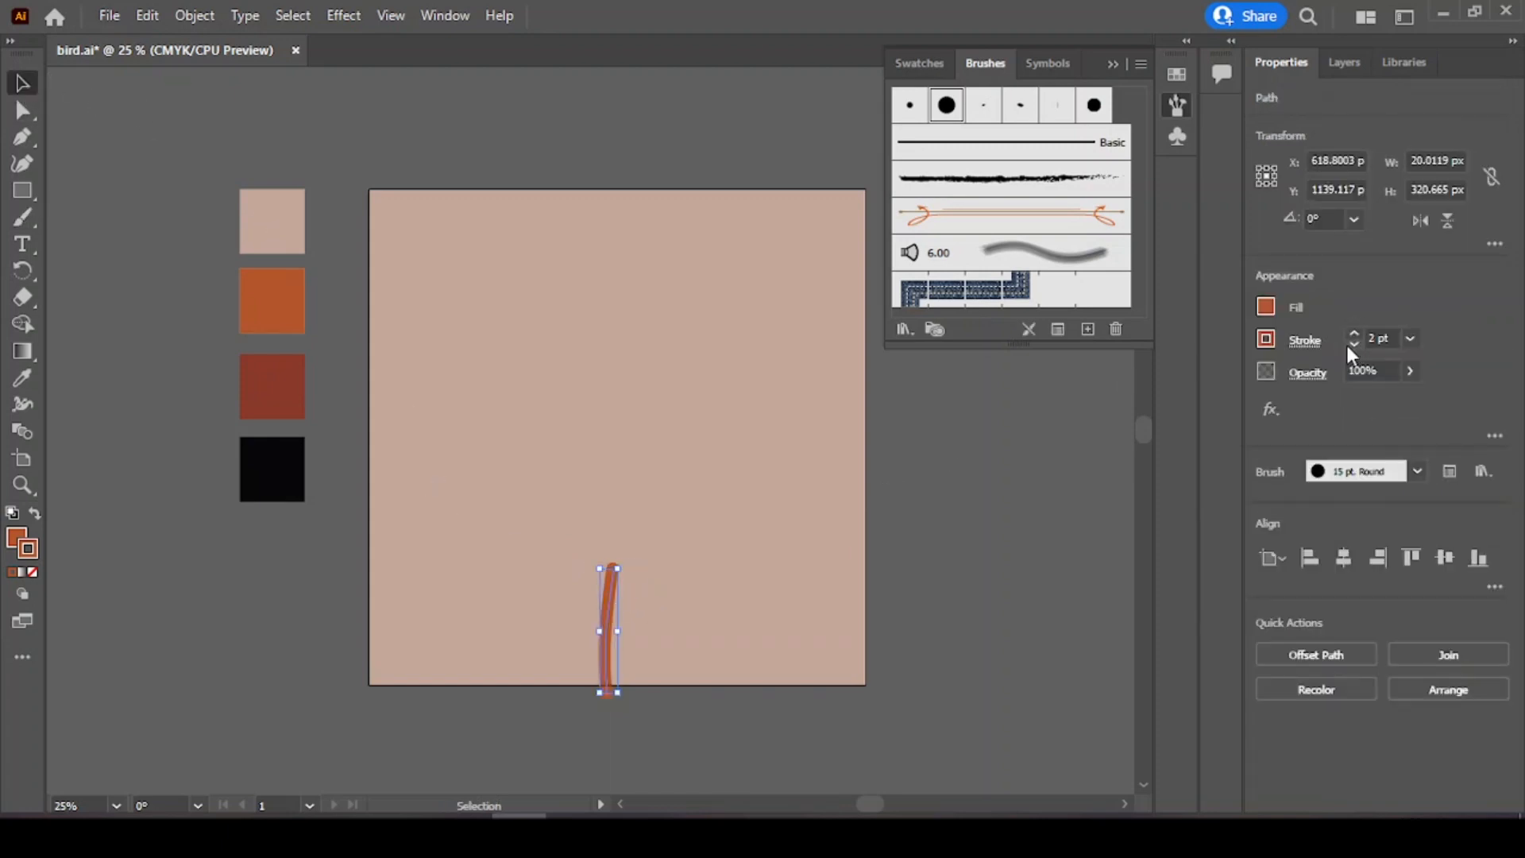
left_click(91, 240)
Step: Dab a cluster of round orange dots above the top of the stem with the Paintbrush
key("b")
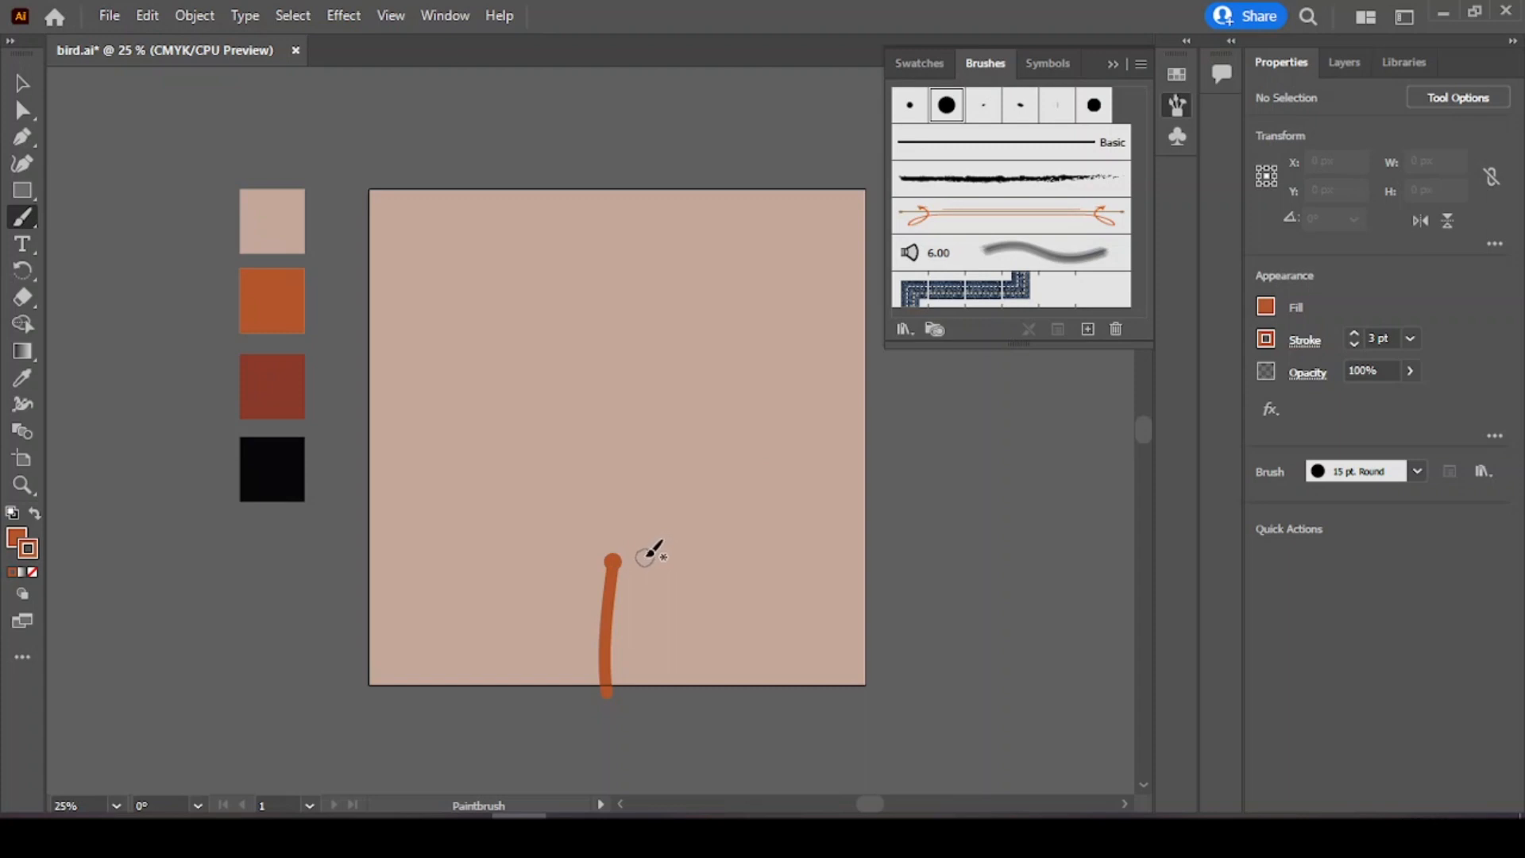
left_click(602, 537)
left_click(635, 536)
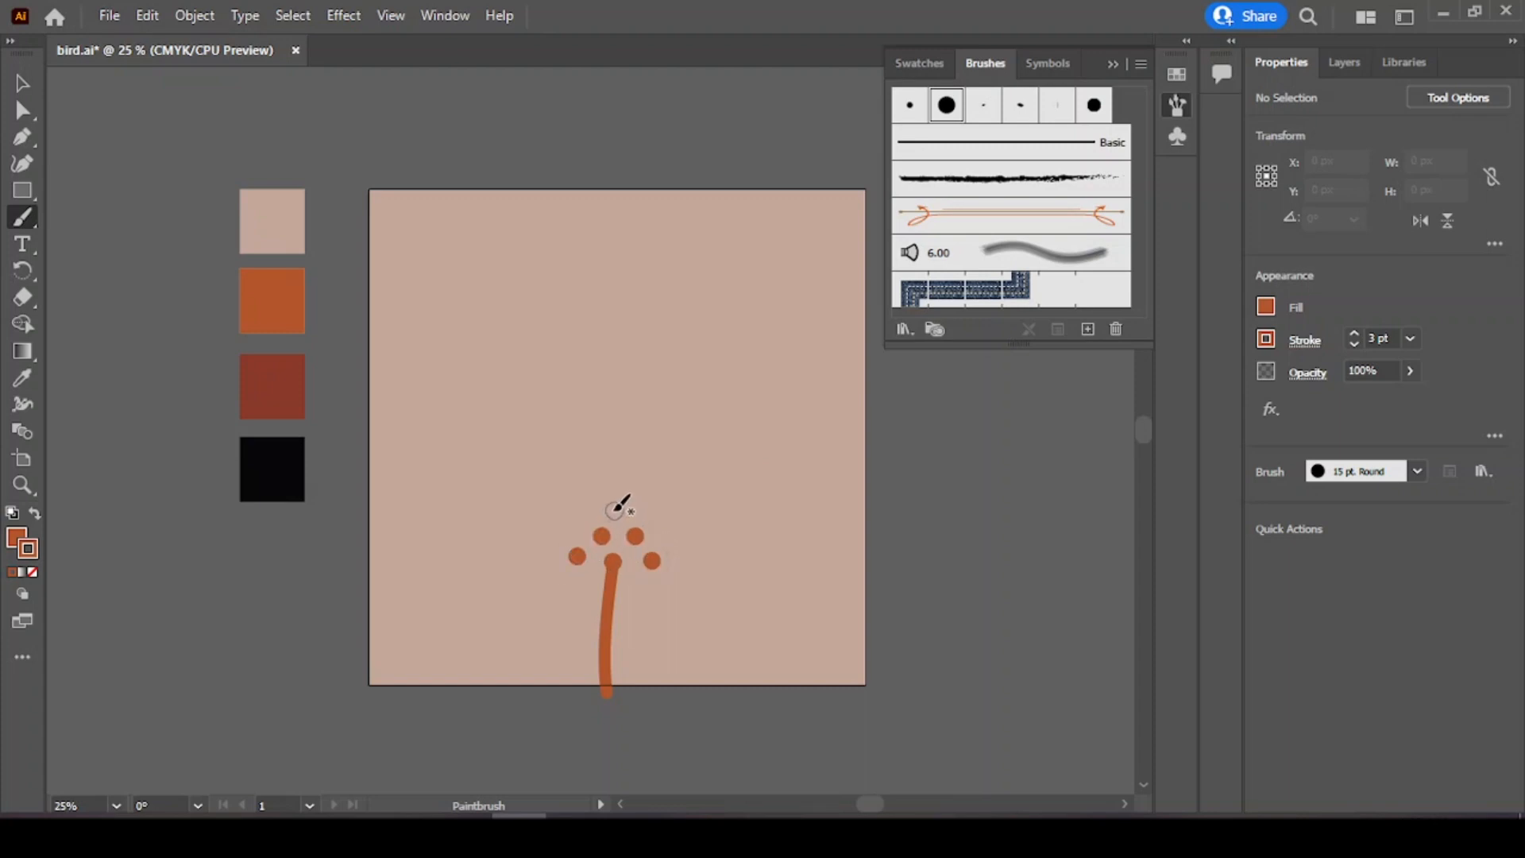
left_click(654, 507)
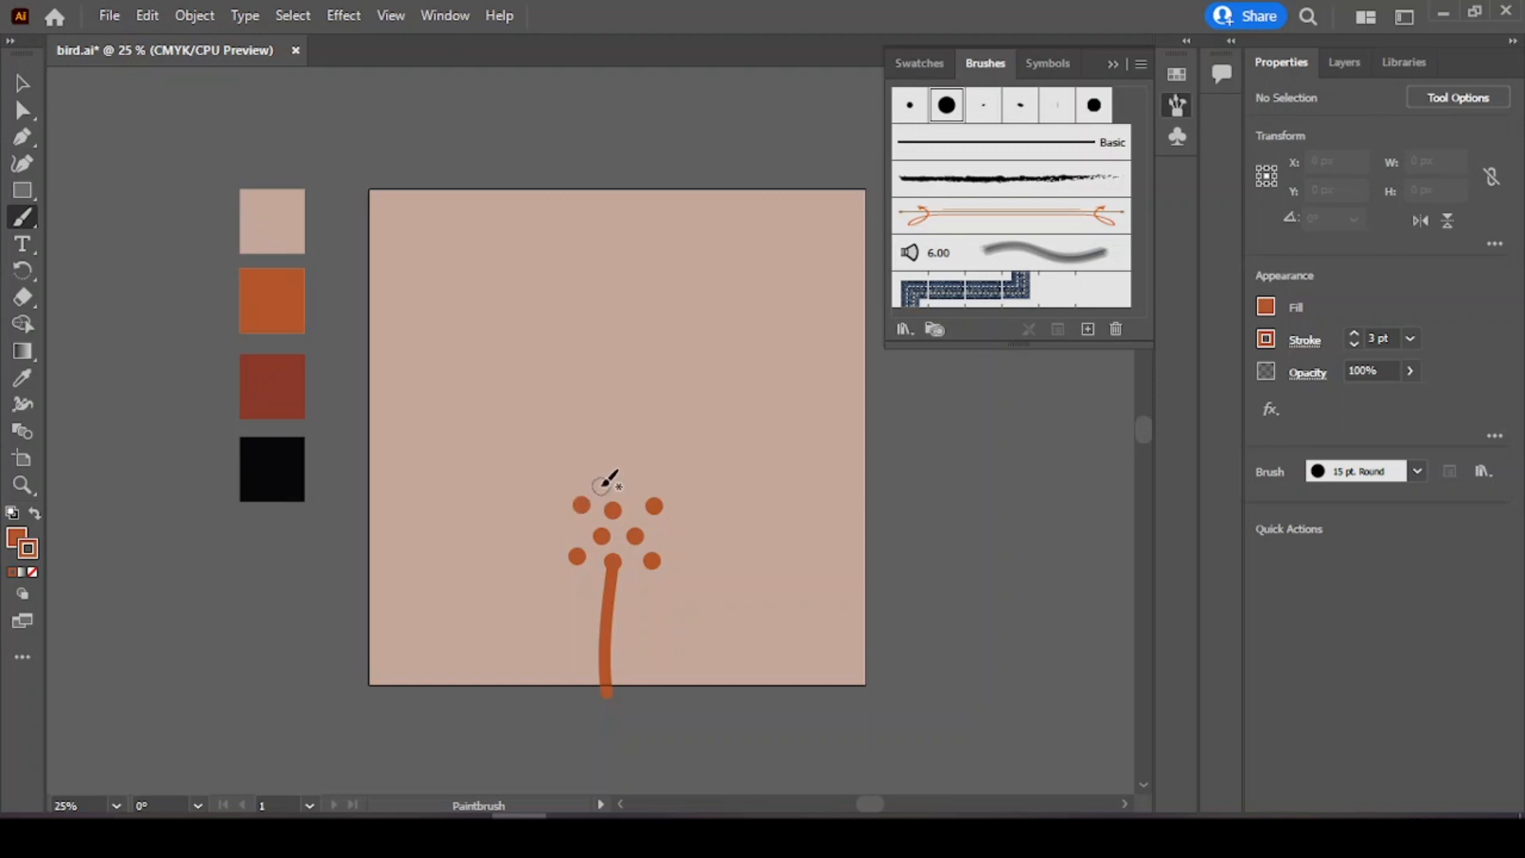
left_click(598, 482)
left_click(631, 484)
left_click(616, 470)
left_click(23, 82)
left_click_drag(683, 558, 681, 557)
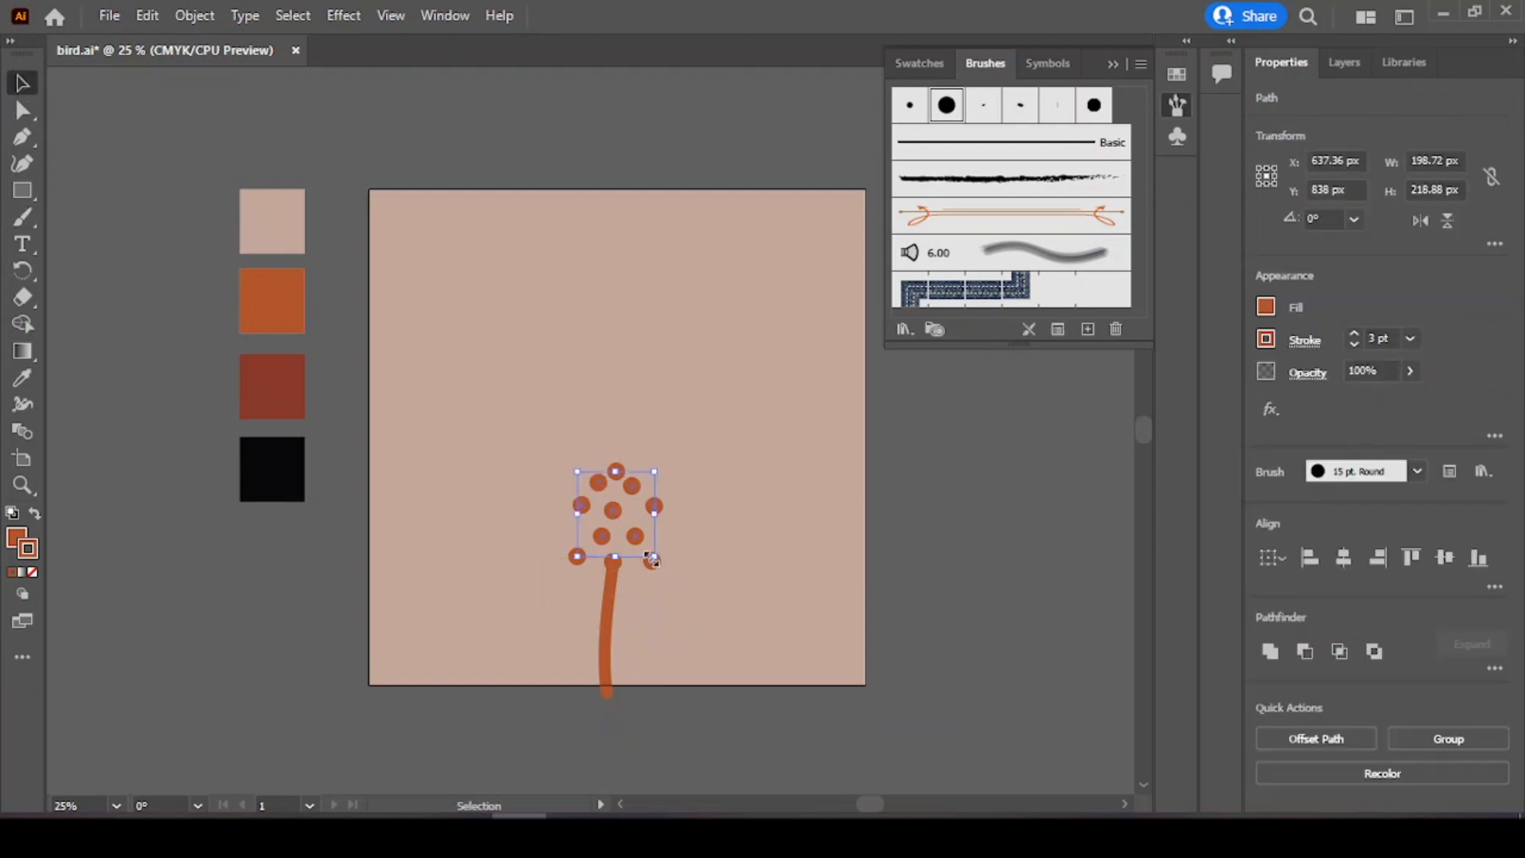
left_click(555, 447)
right_click(578, 511)
left_click(581, 510)
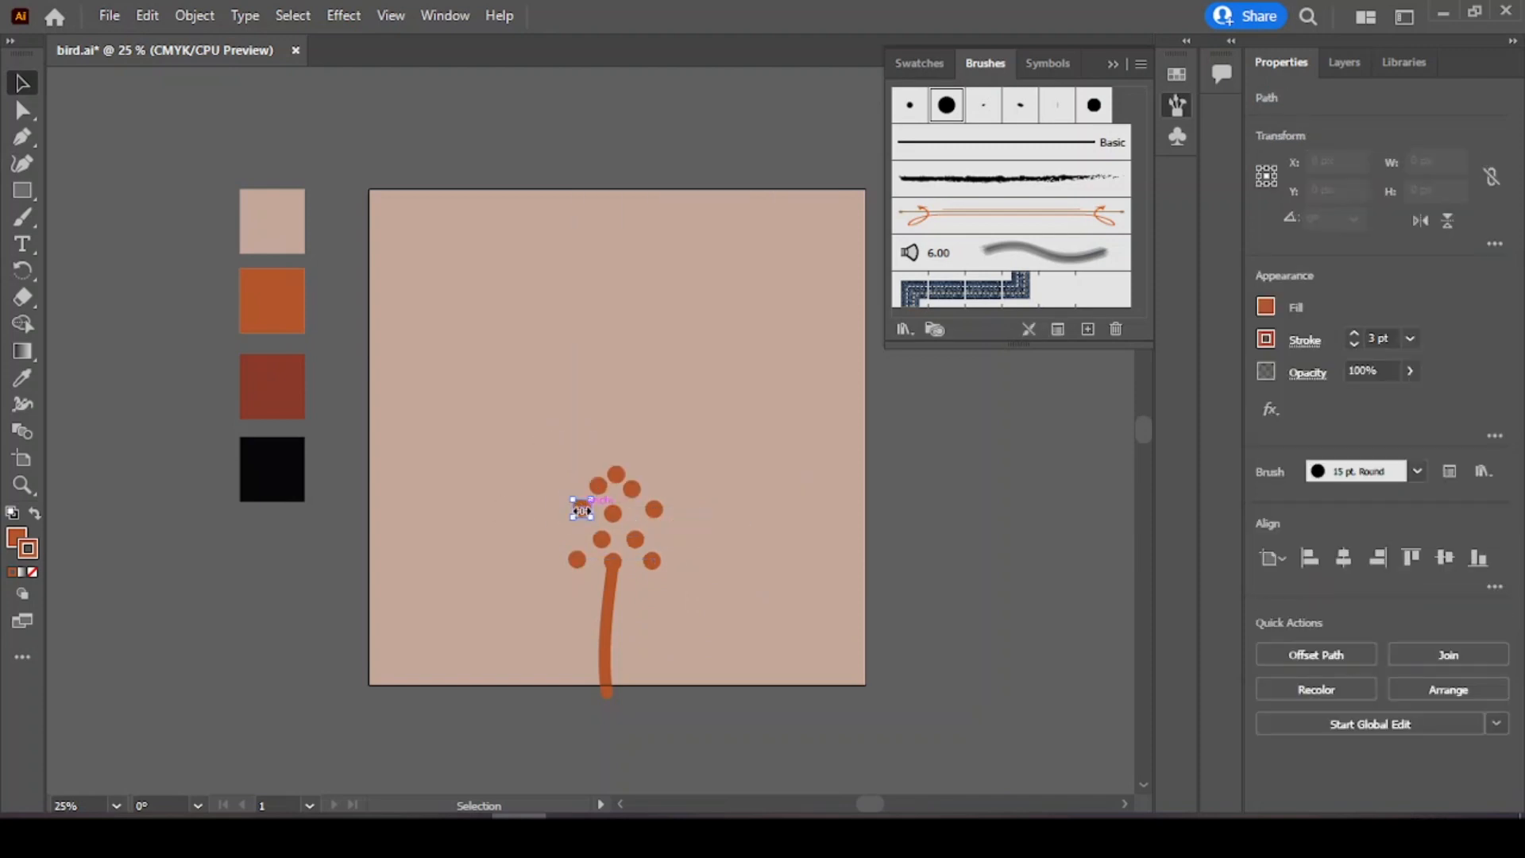
left_click(600, 488)
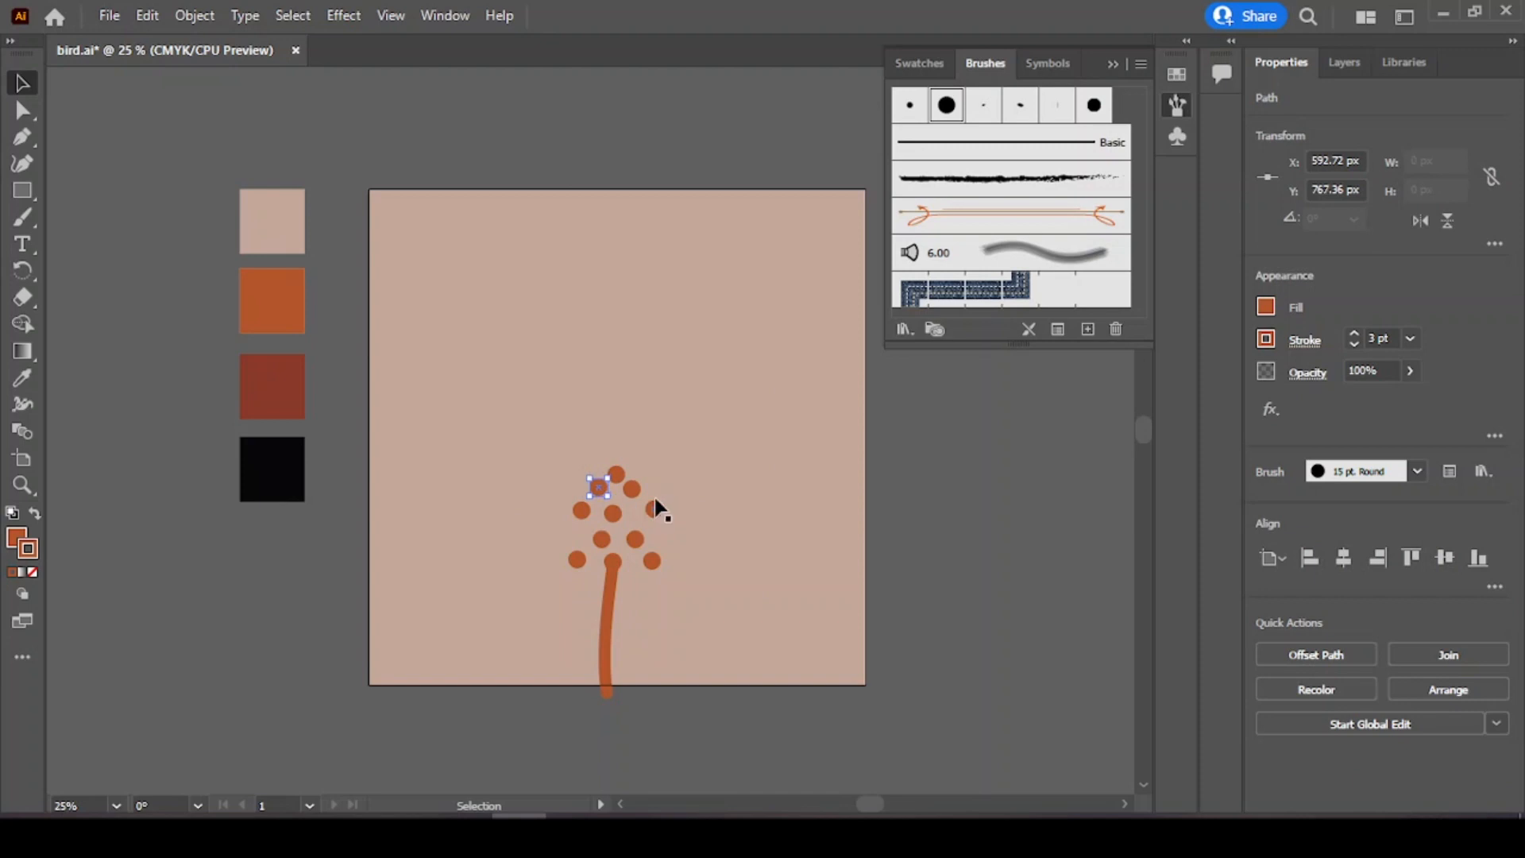
Step: Select the stem with its dots and nudge them downward six steps
left_click_drag(537, 428, 675, 574)
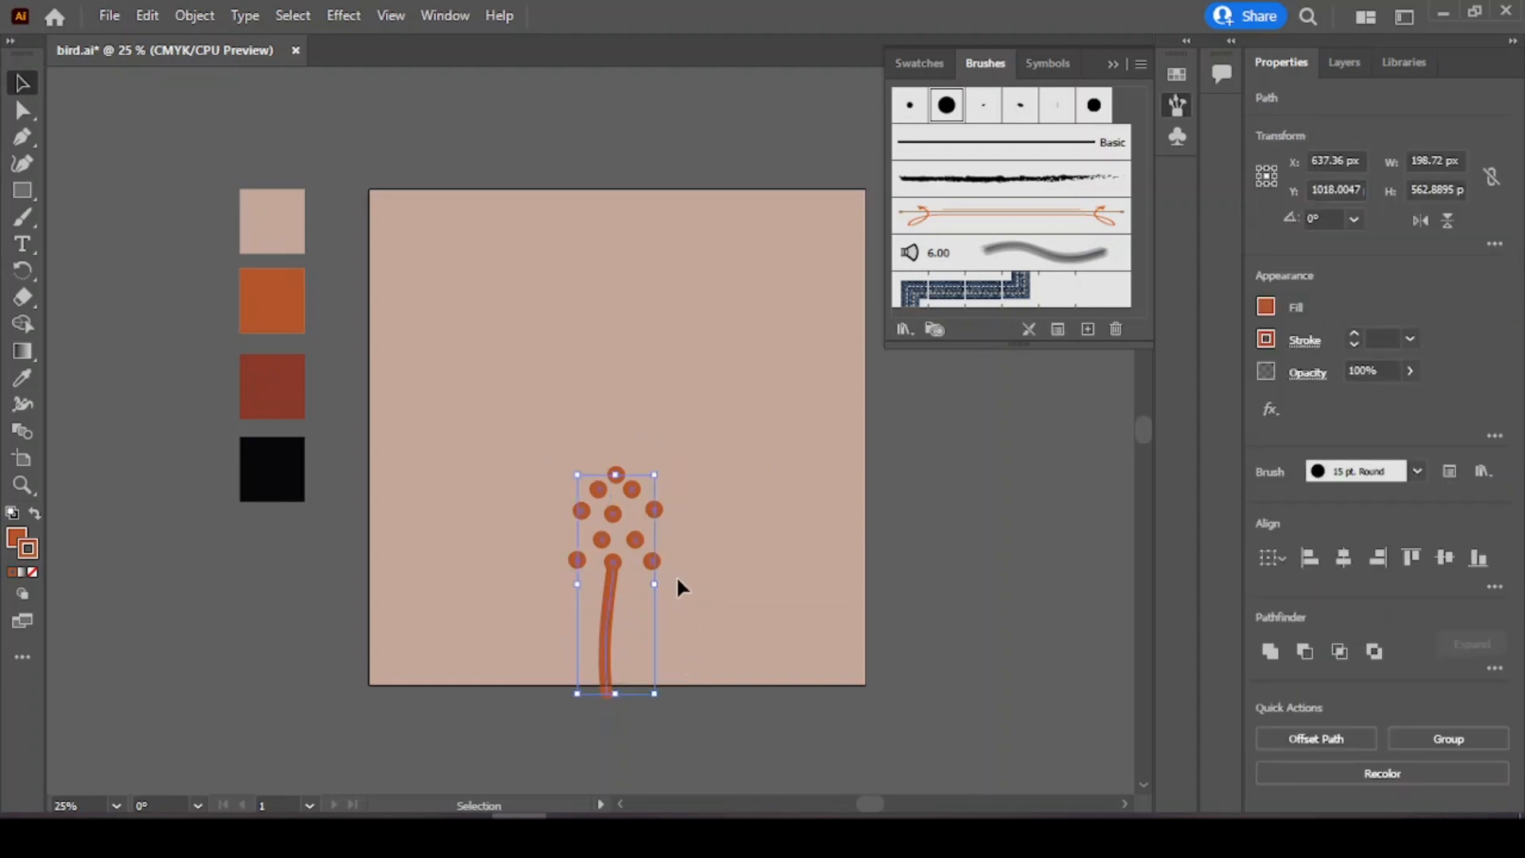
key("Down")
key("Down")
key("Down")
key("Down")
key("Down")
key("Down")
key("Down")
key("Down")
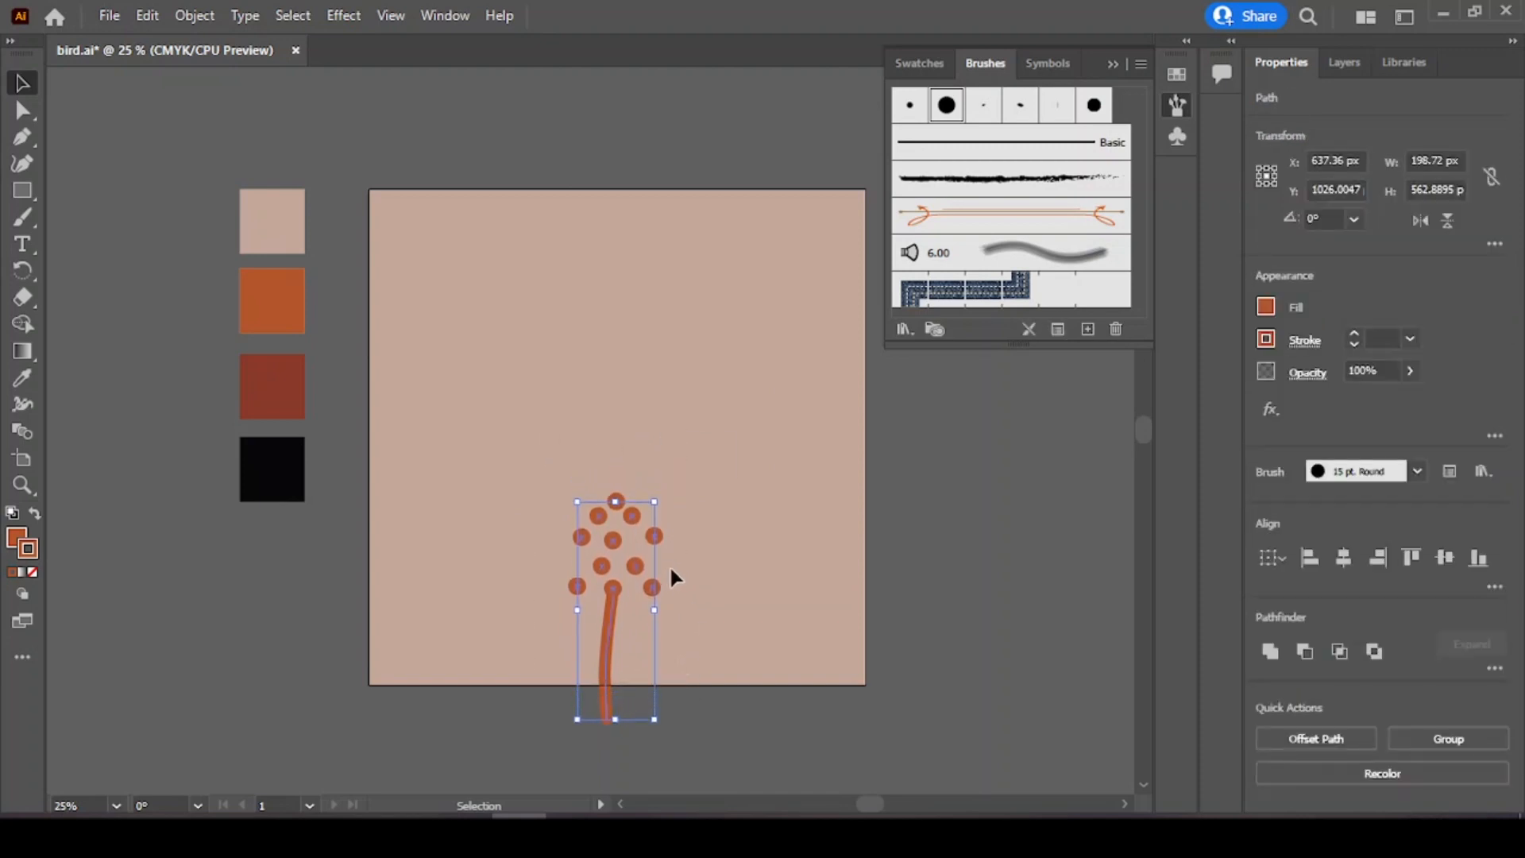
key("Down")
key("Down")
key("Down")
key("Down")
key("Down")
key("Down")
key("Down")
key("Down")
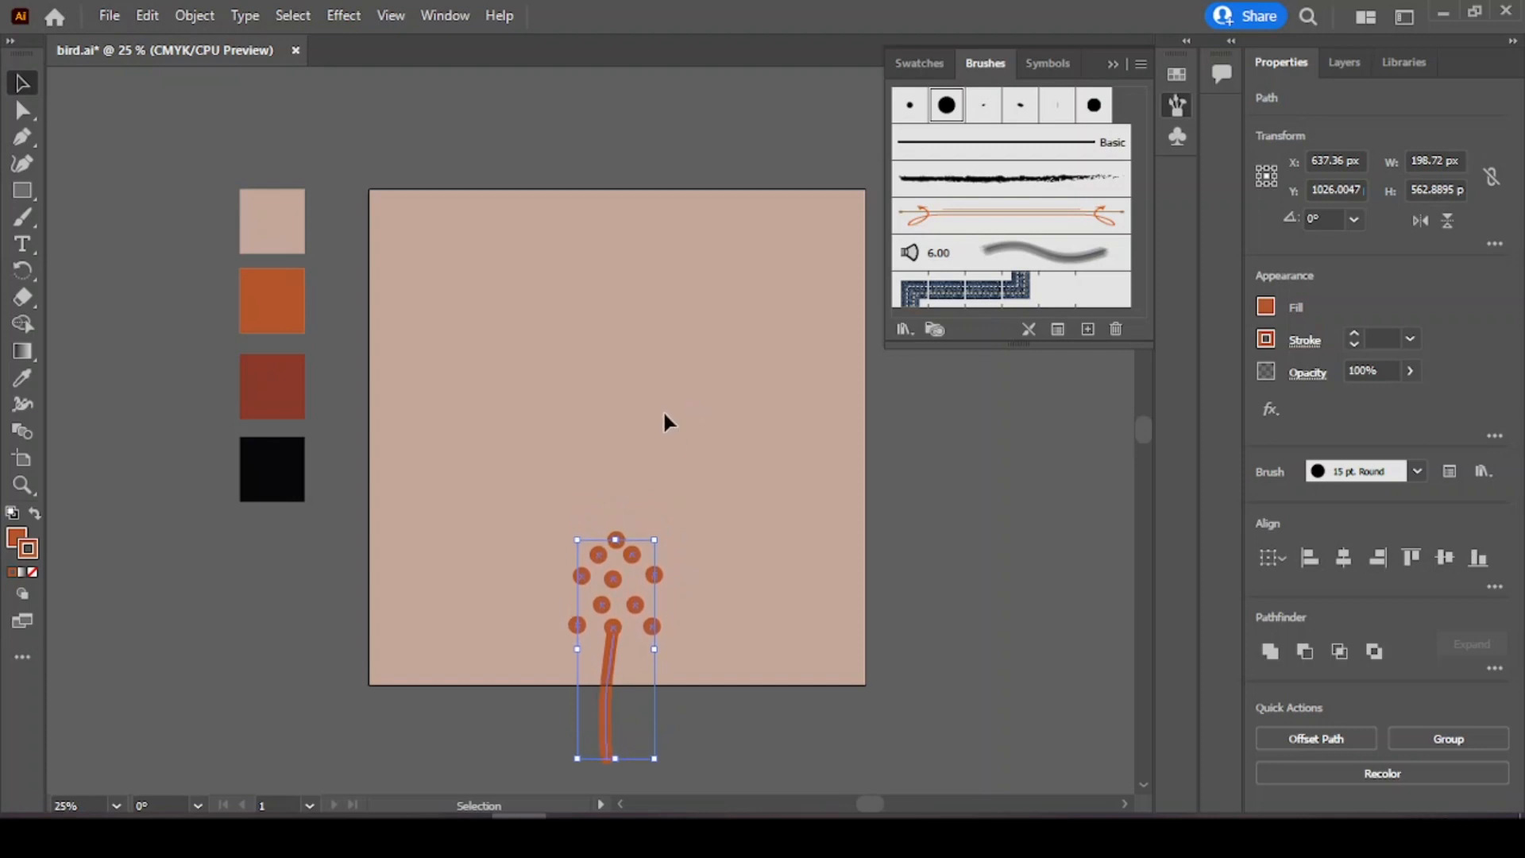
Step: Draw a small triangular beak near the artboard's upper right with the Pen tool
left_click(596, 451)
left_click(21, 138)
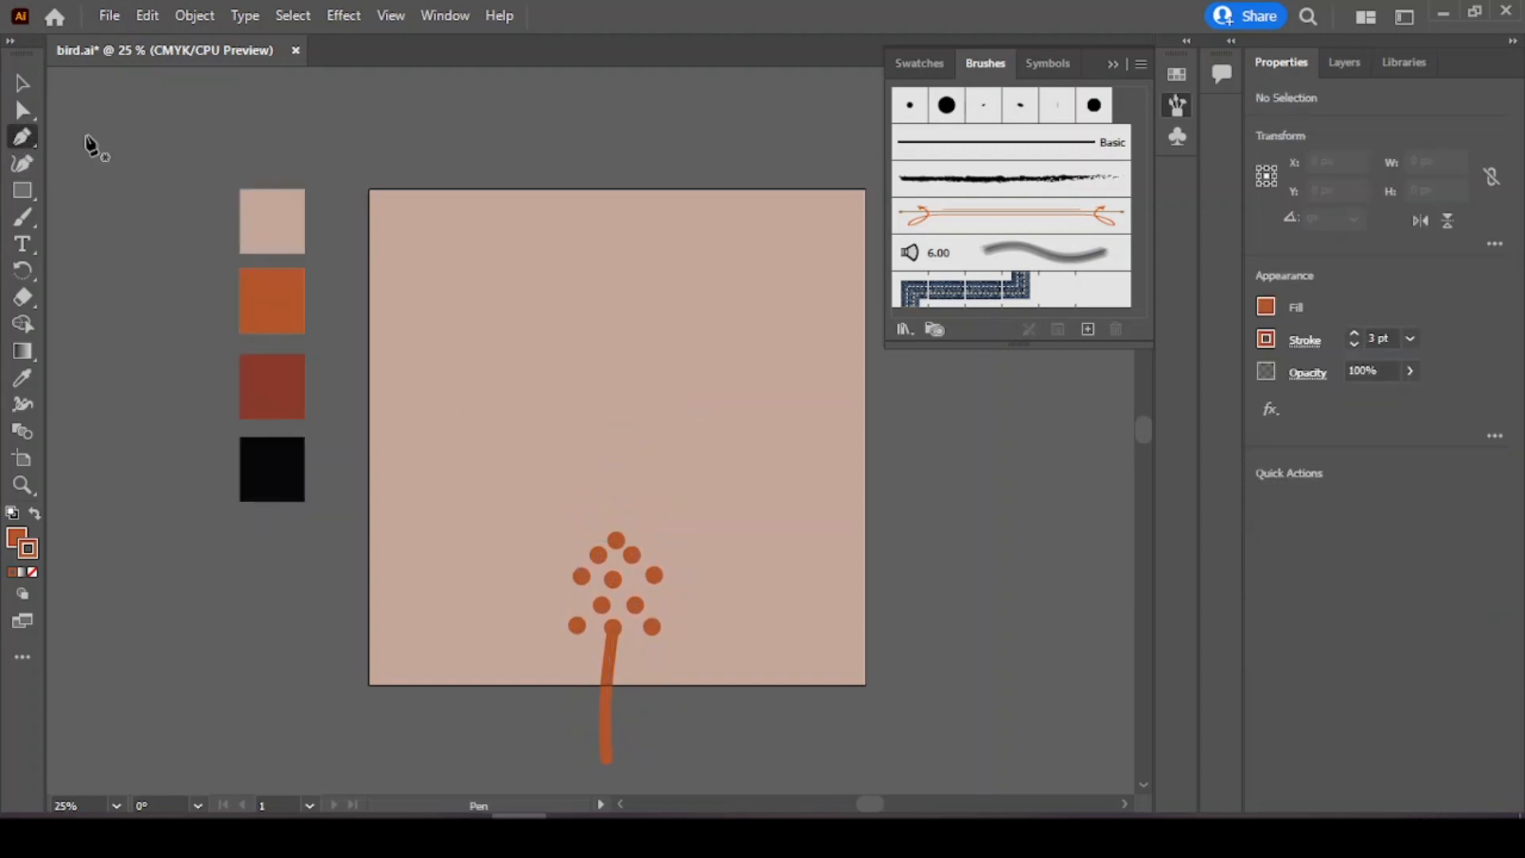
left_click(764, 321)
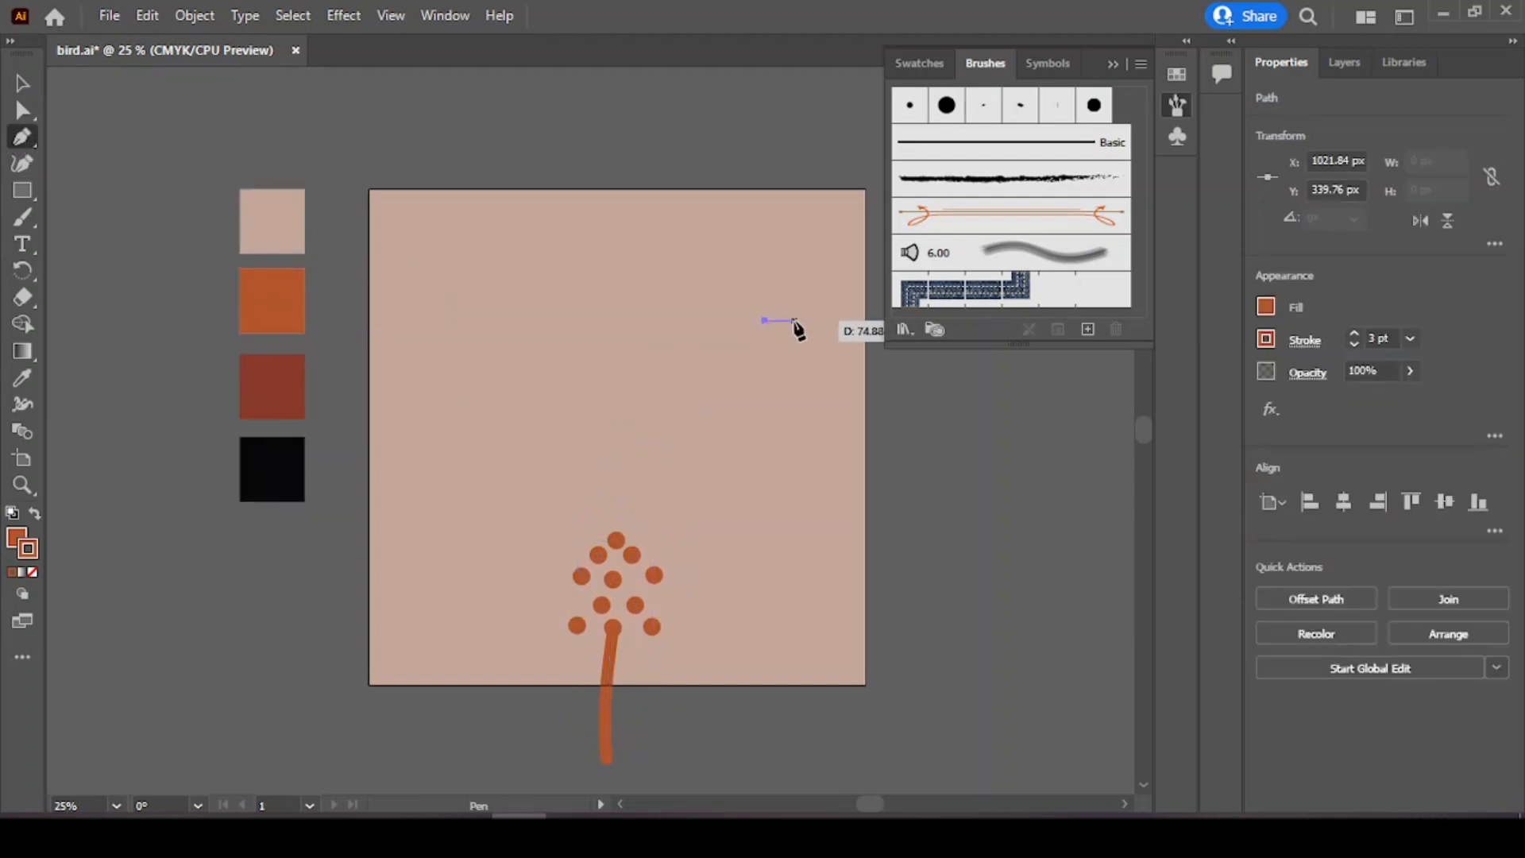
left_click(764, 328)
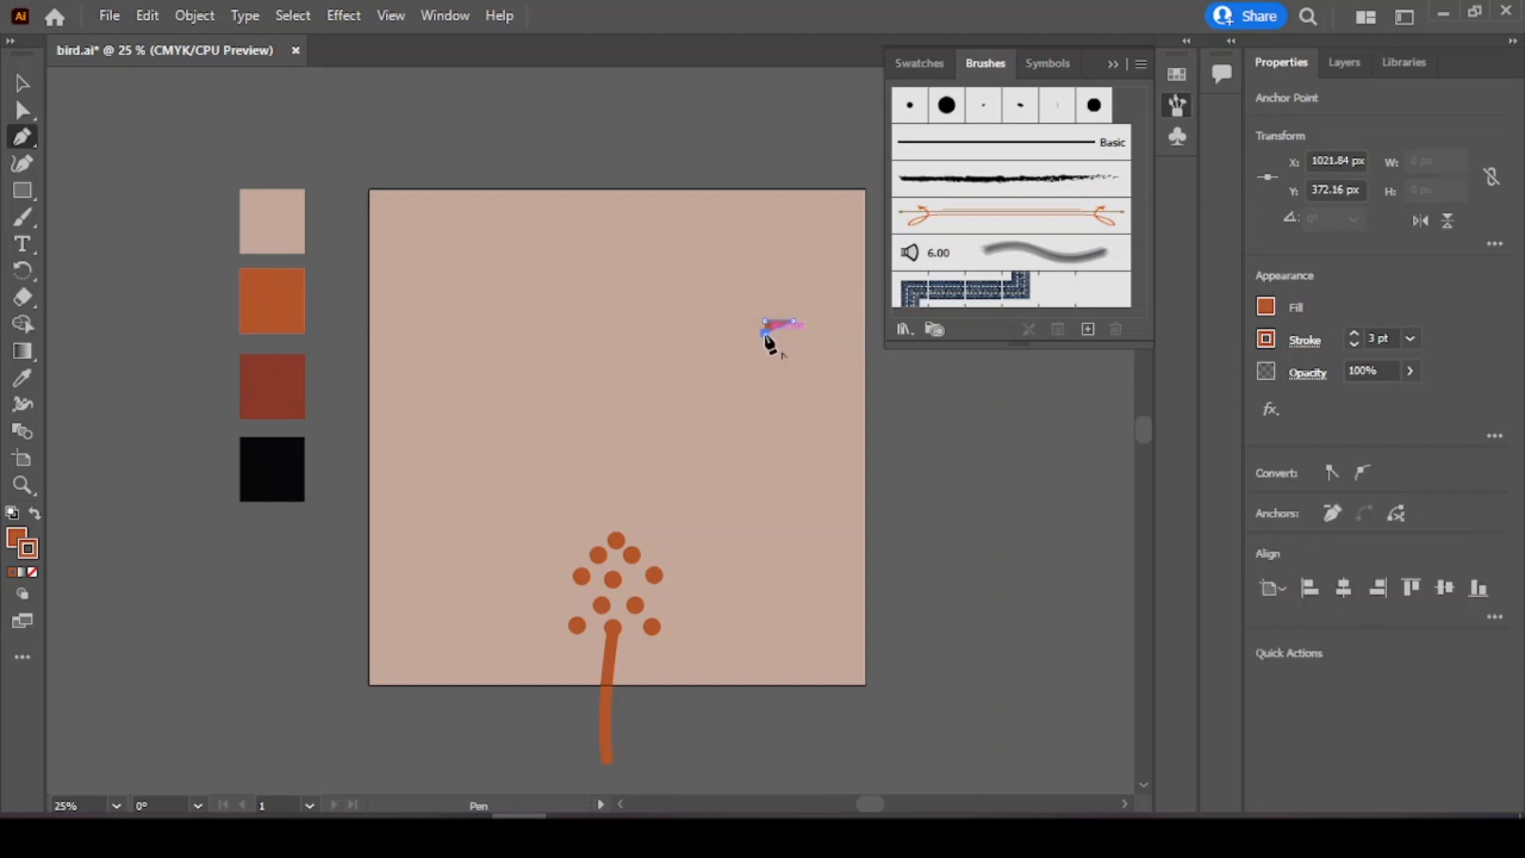
left_click(764, 320)
left_click(21, 83)
Step: Create a new layer above the existing one
left_click(1344, 63)
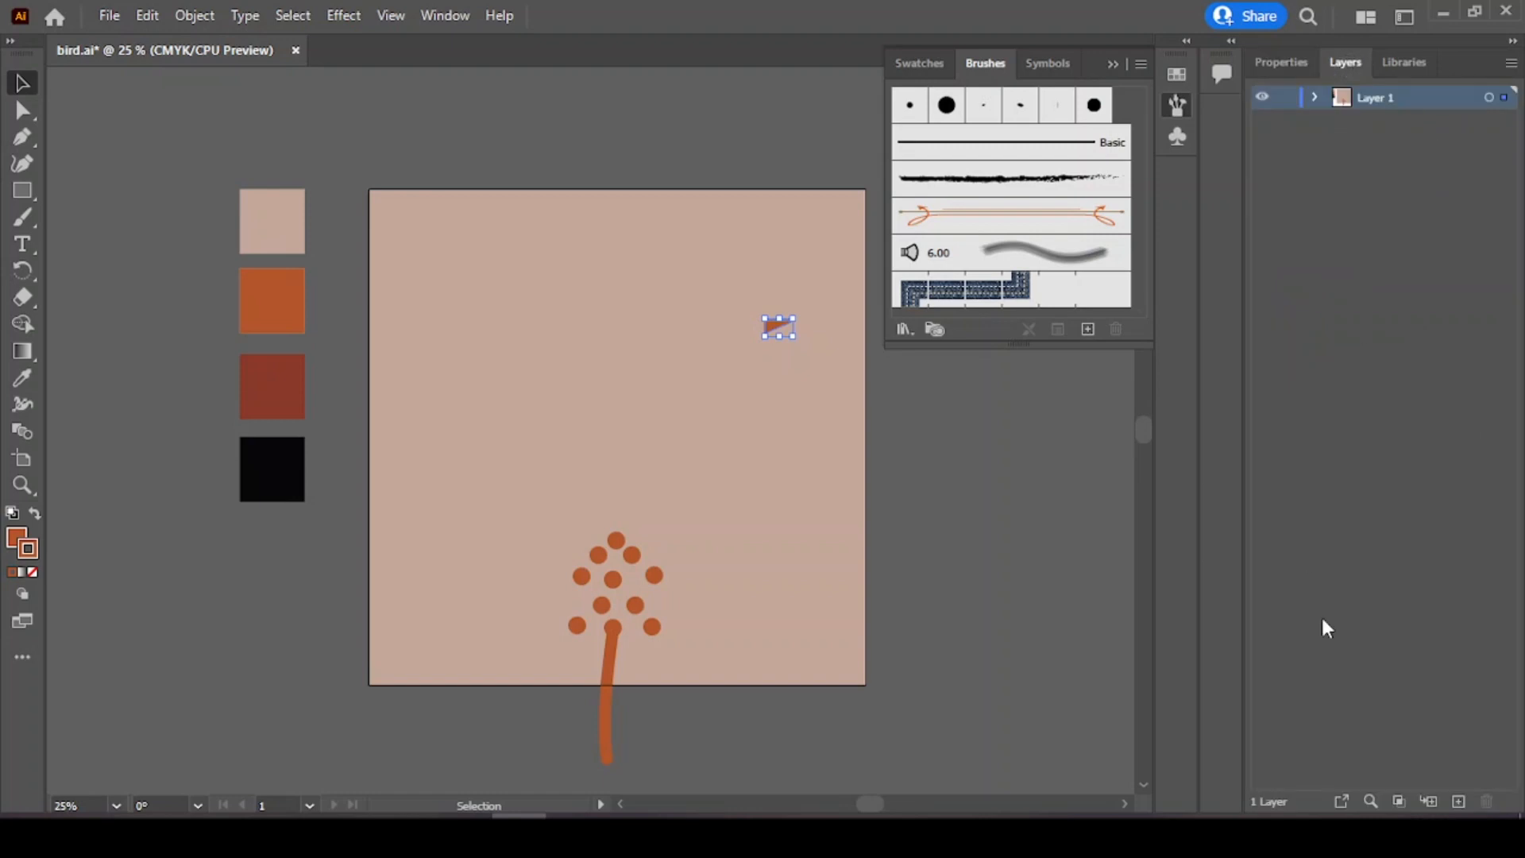
left_click(1458, 802)
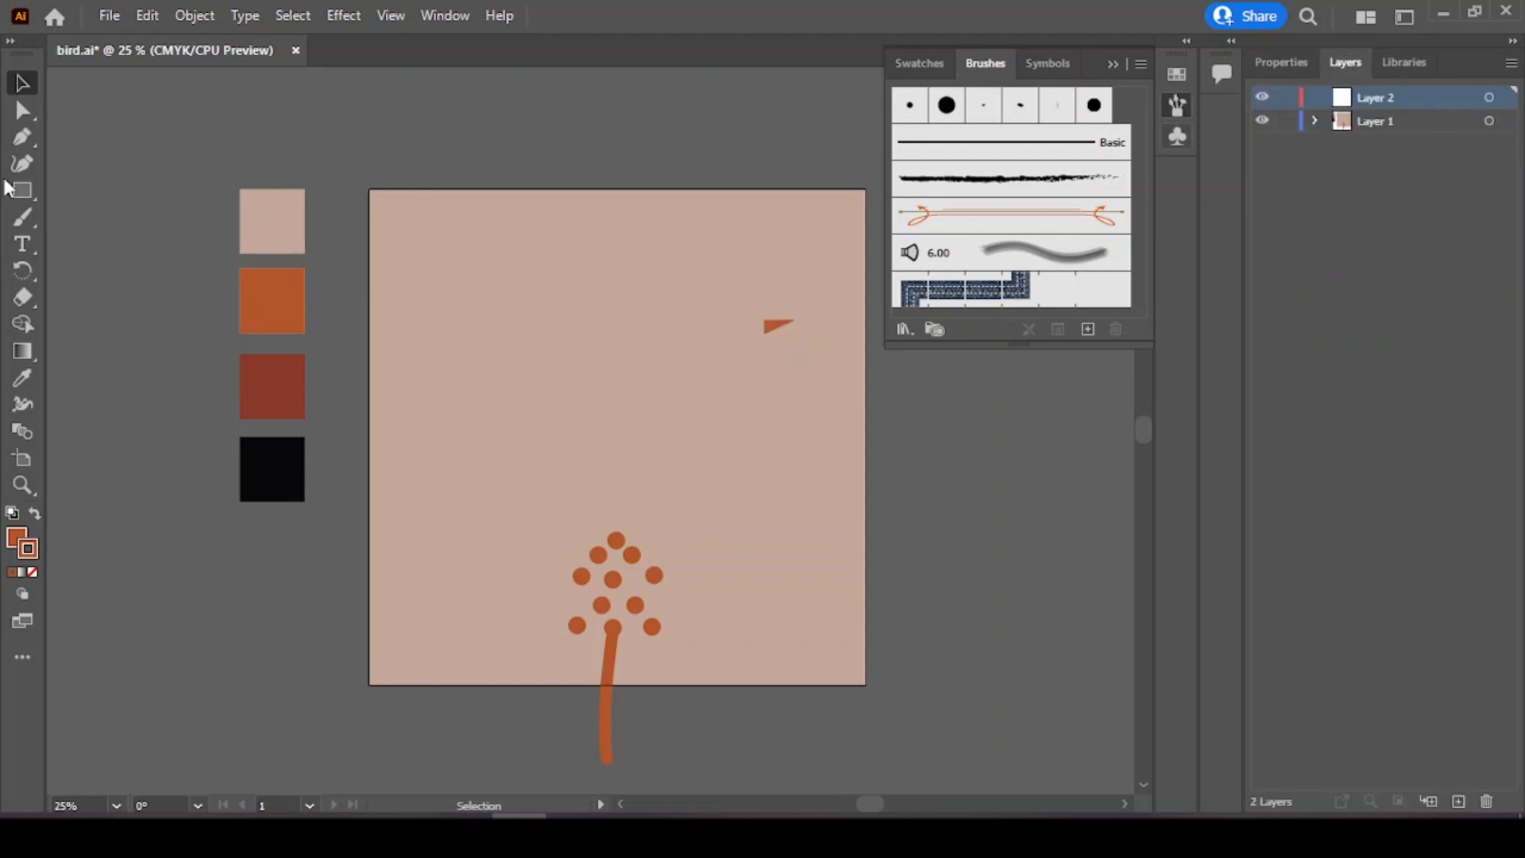
Step: Start the bird's body with the Pen tool, curving from under the beak over the head to a pointed tail at left
left_click(21, 136)
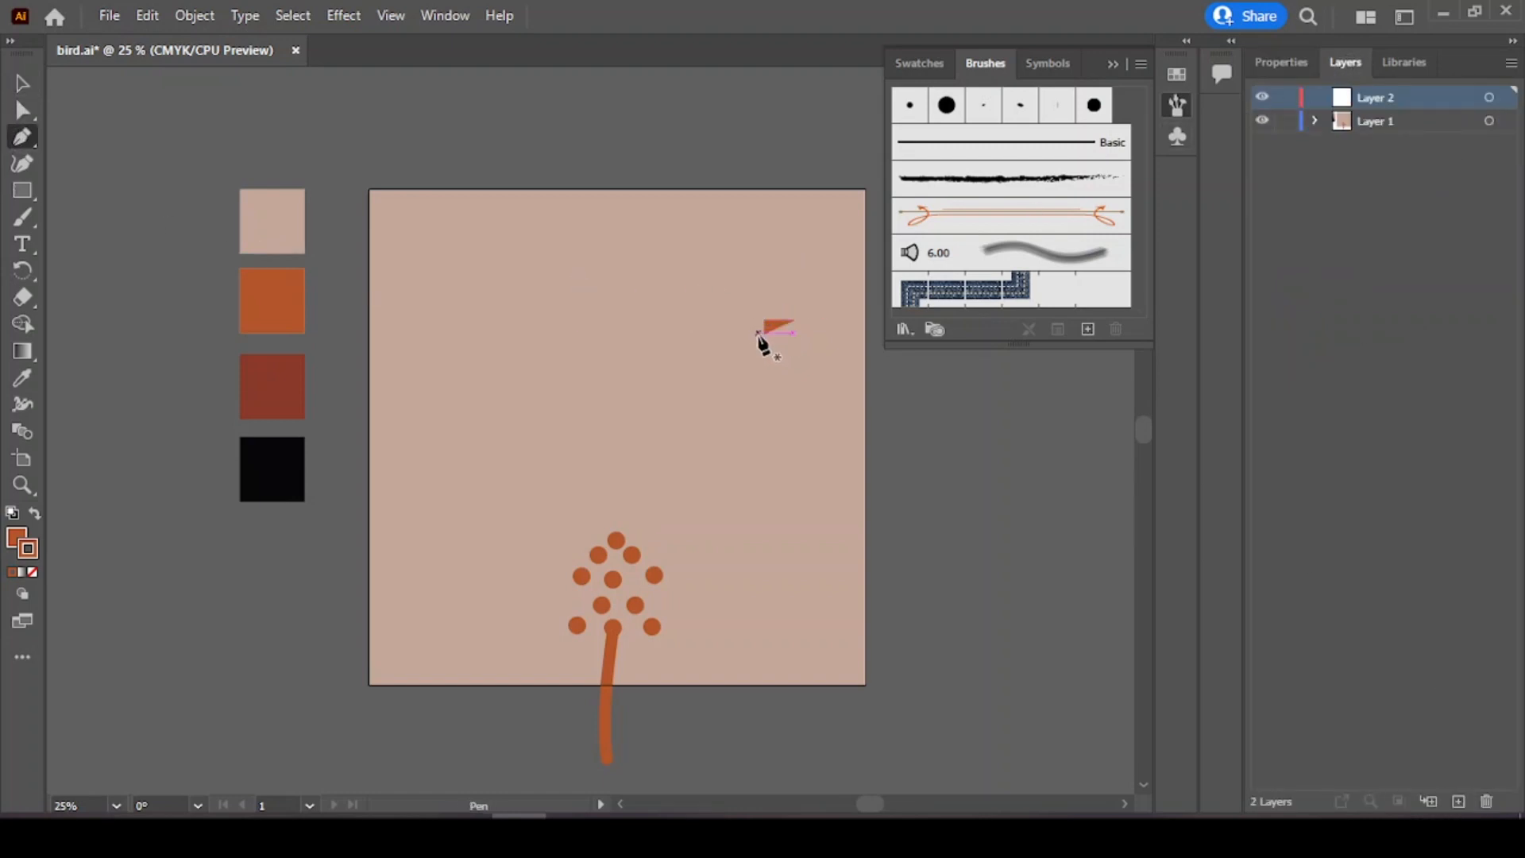
left_click(764, 340)
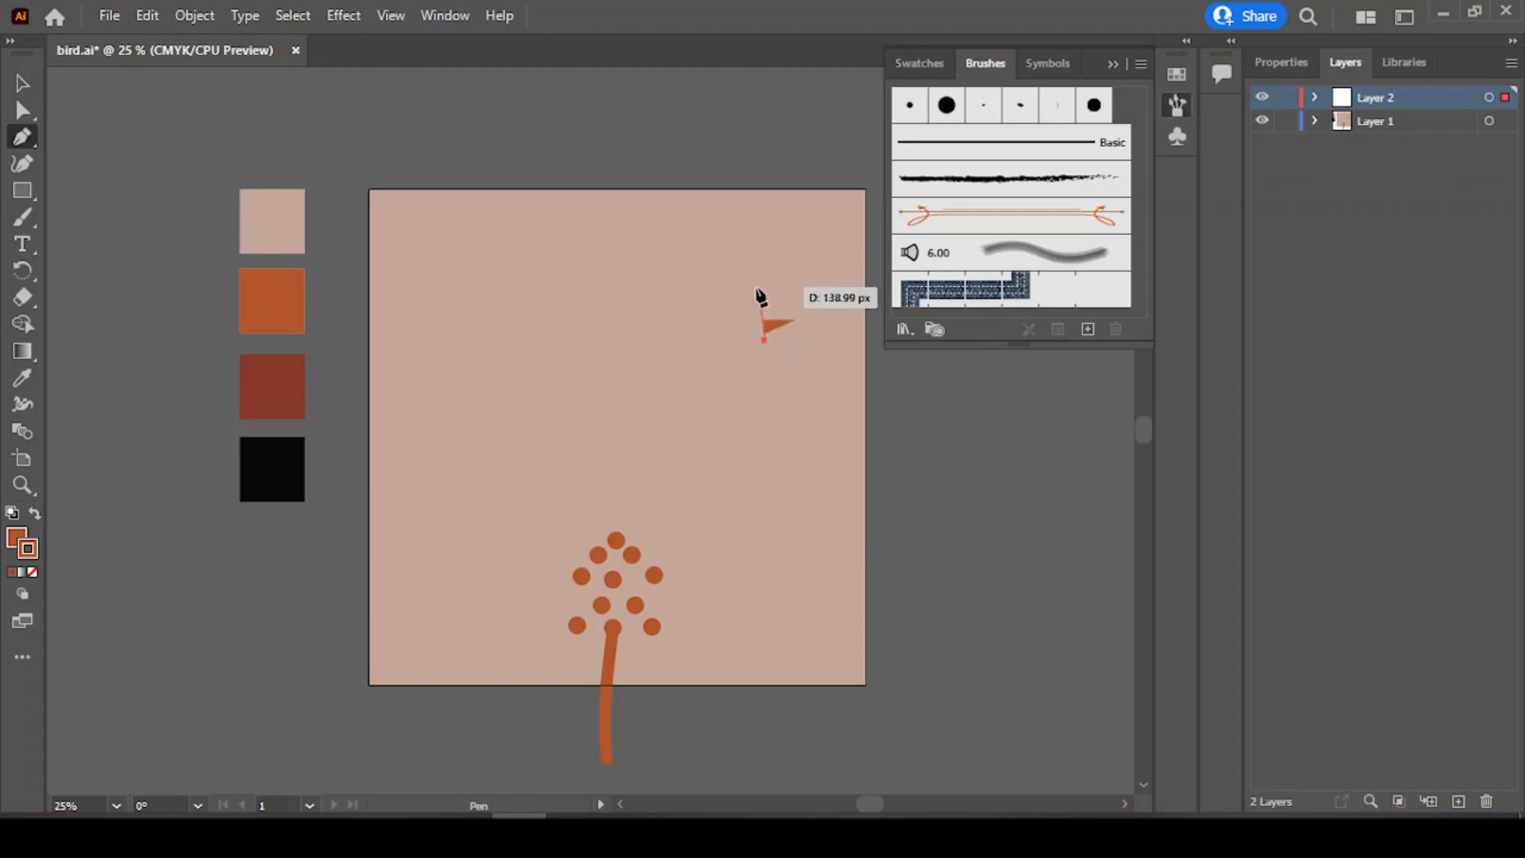
left_click_drag(729, 269, 682, 257)
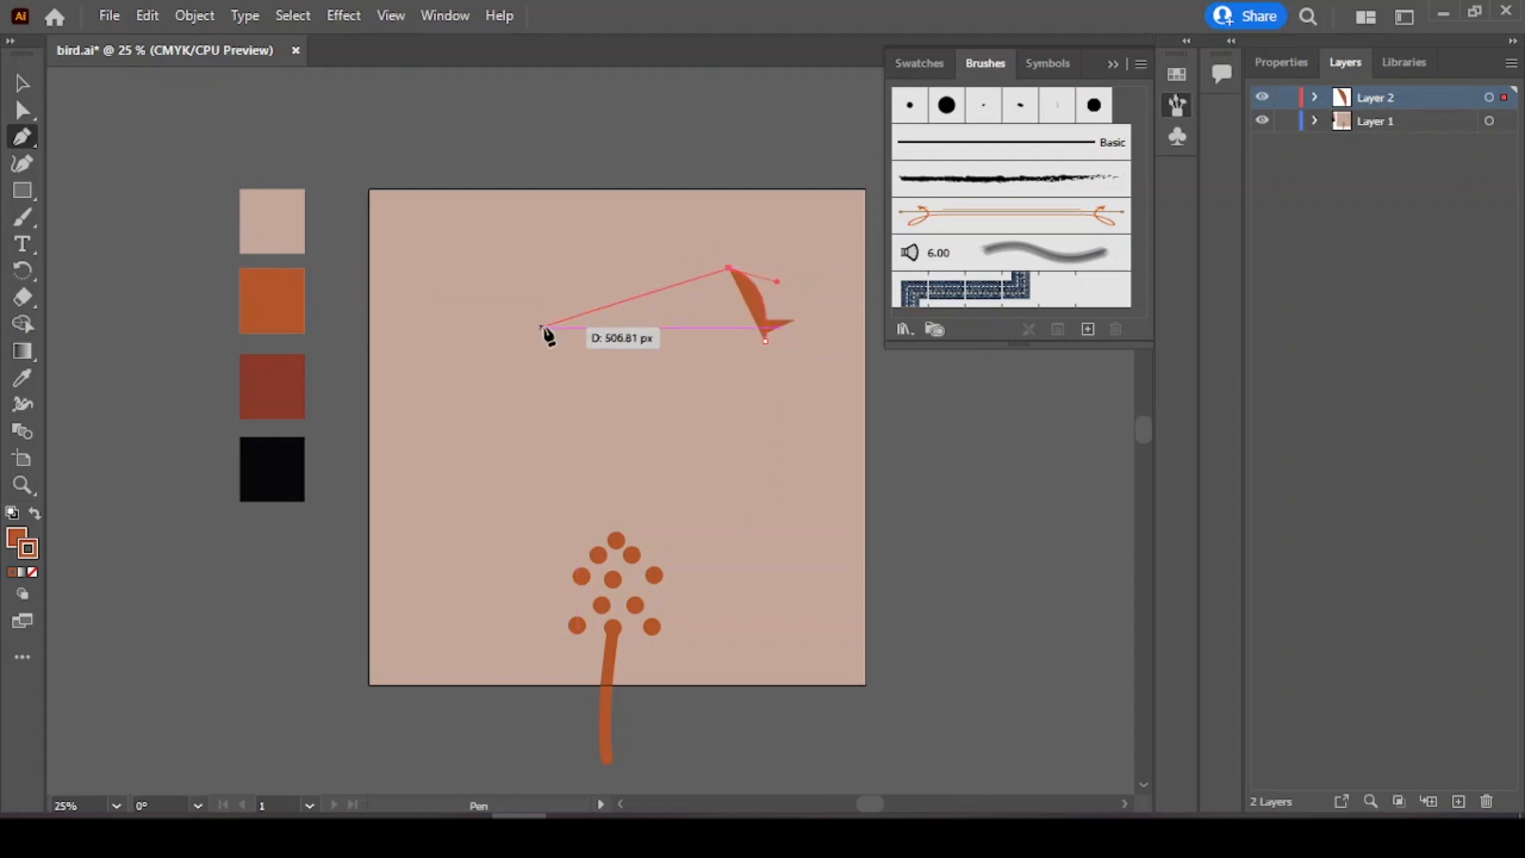
left_click_drag(497, 411, 369, 561)
left_click(496, 412)
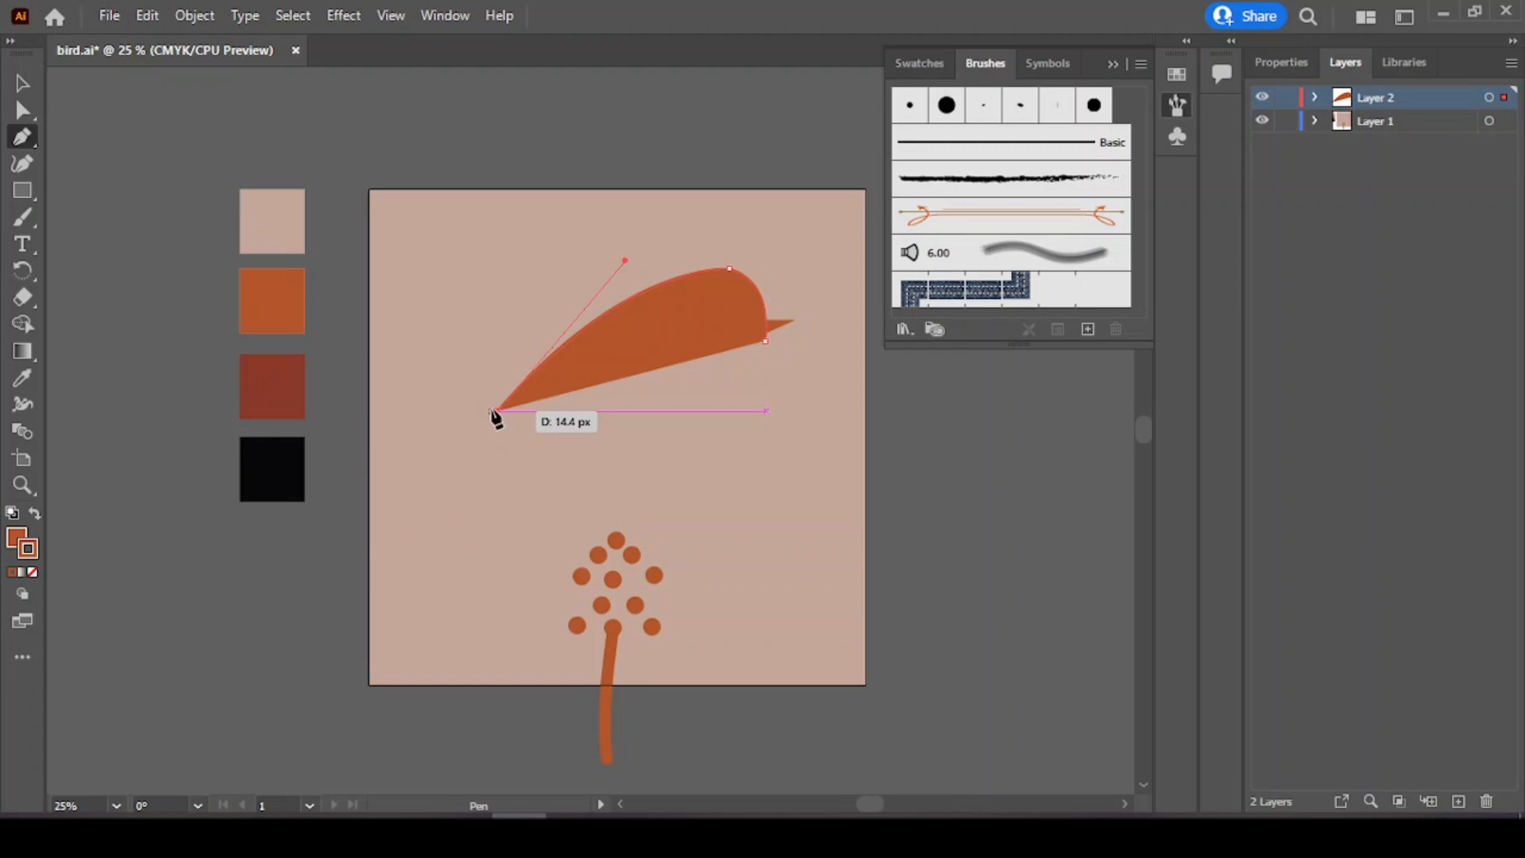
left_click_drag(494, 413, 636, 423)
Step: Finish the body outline with curved anchor points under the head, closing it at the beak
right_click(632, 414)
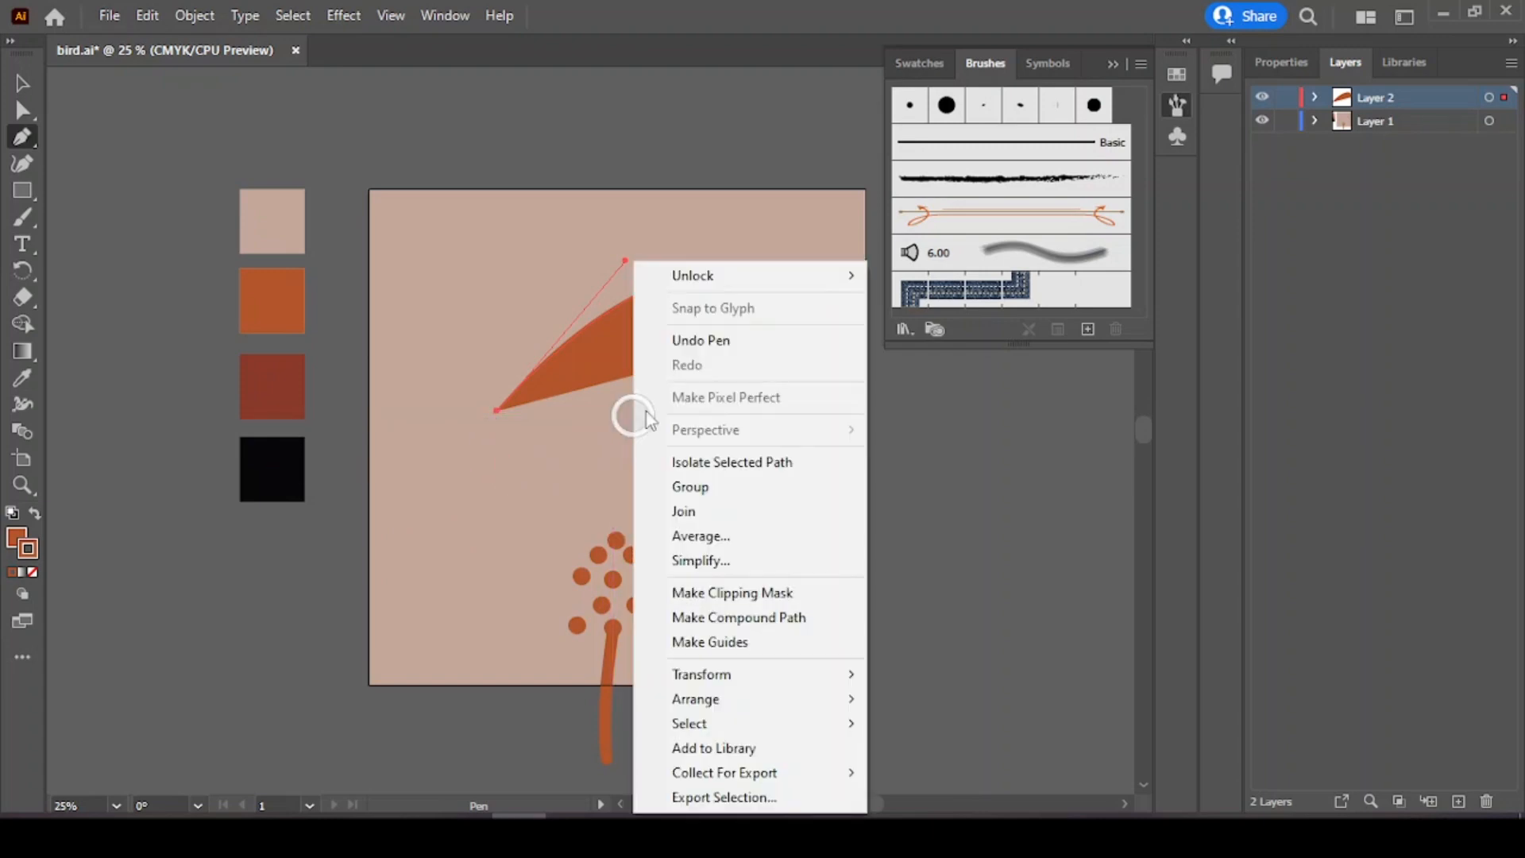
key("Escape")
left_click(622, 410)
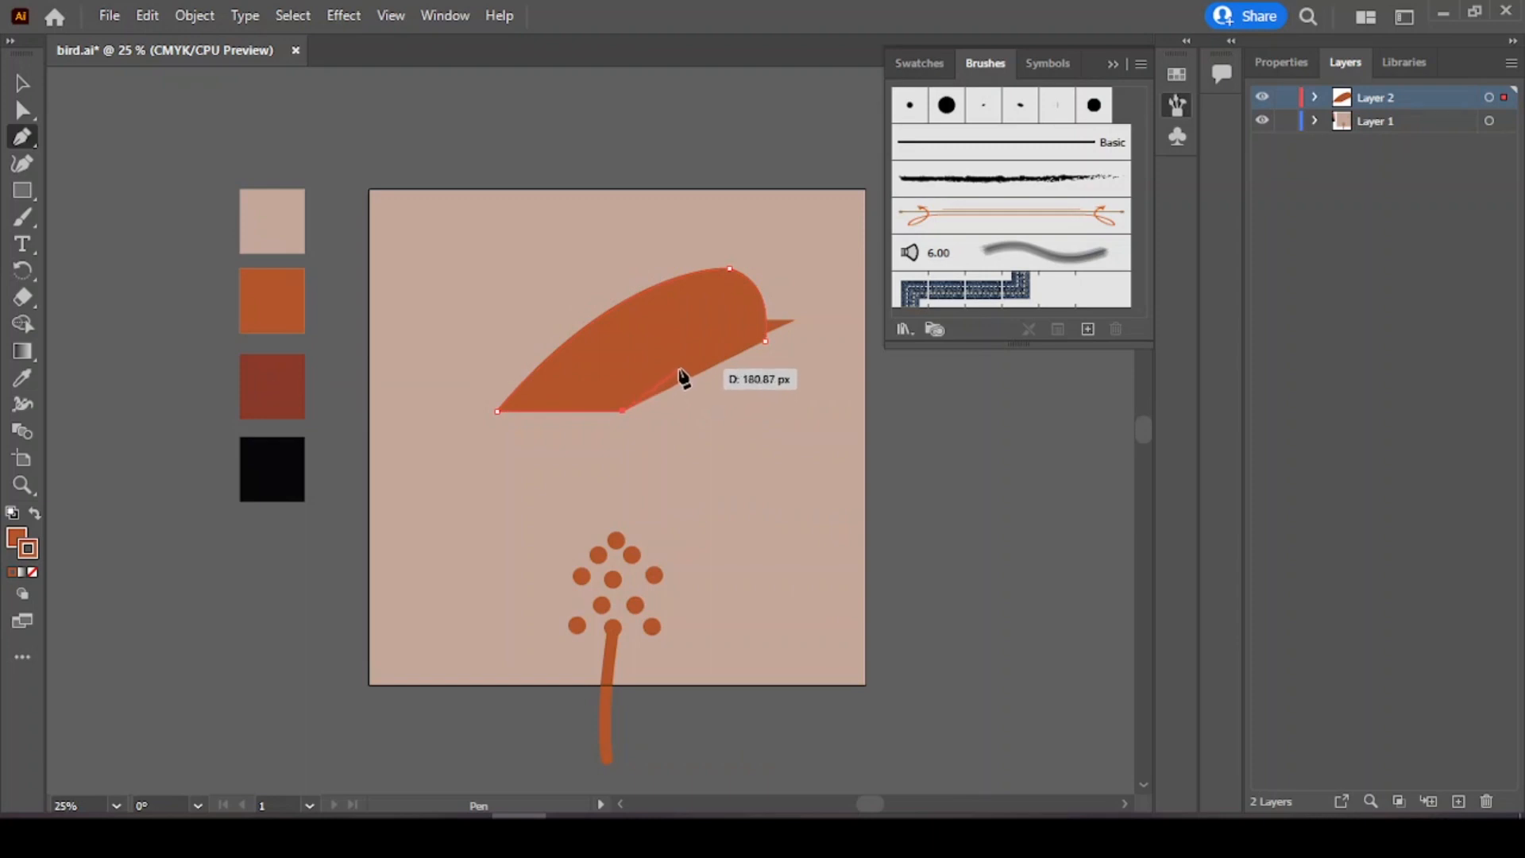
left_click_drag(673, 381, 678, 368)
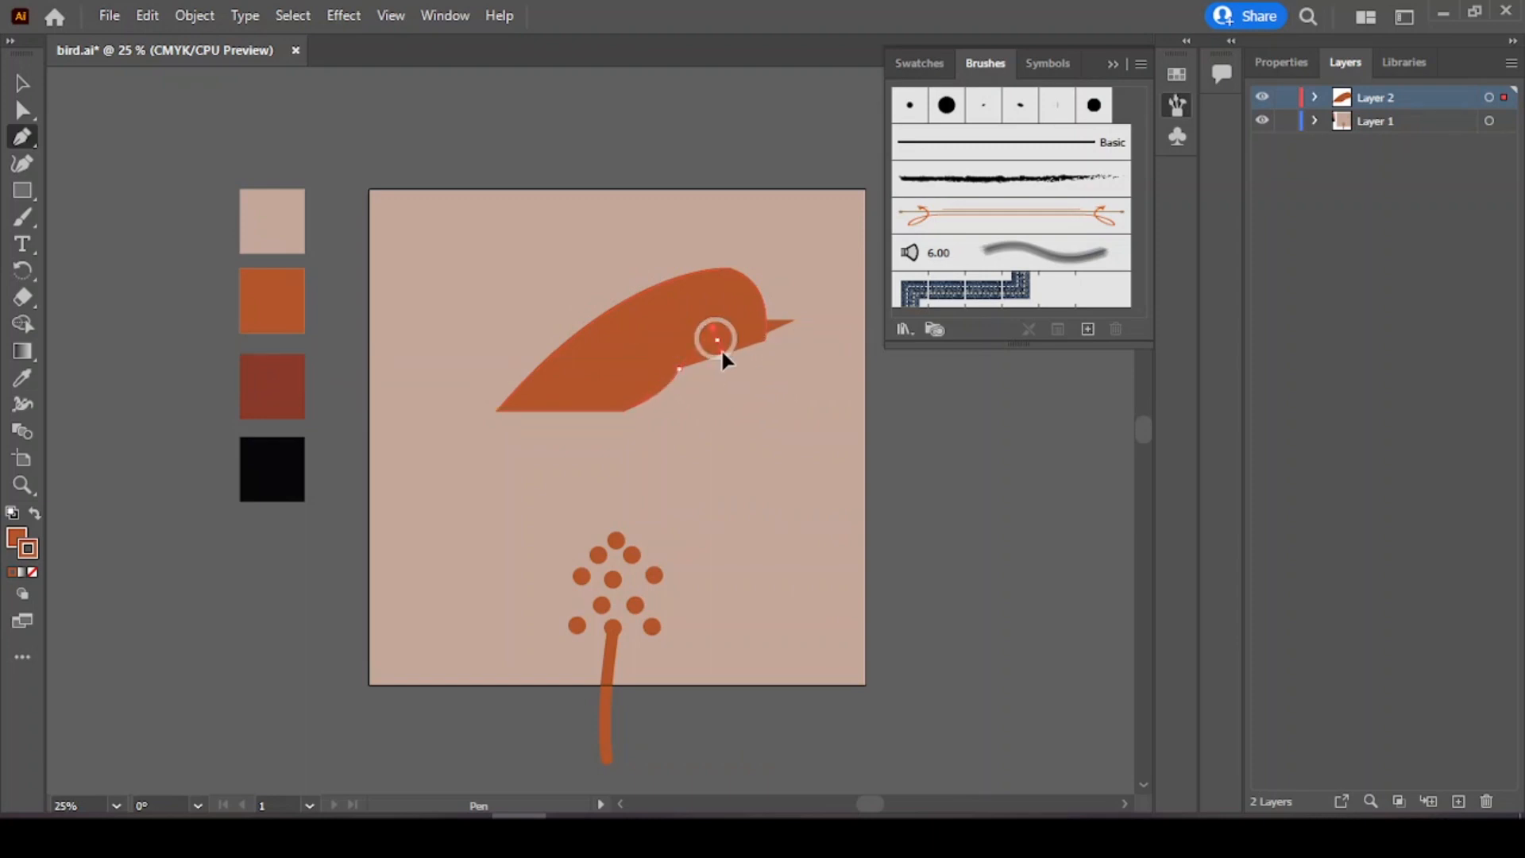
left_click(716, 342)
left_click_drag(764, 341, 792, 318)
Step: Draw a triangular tail feather at the body's left tip and fill it with the dark red sample color
left_click(418, 349)
left_click(439, 340)
left_click(496, 410)
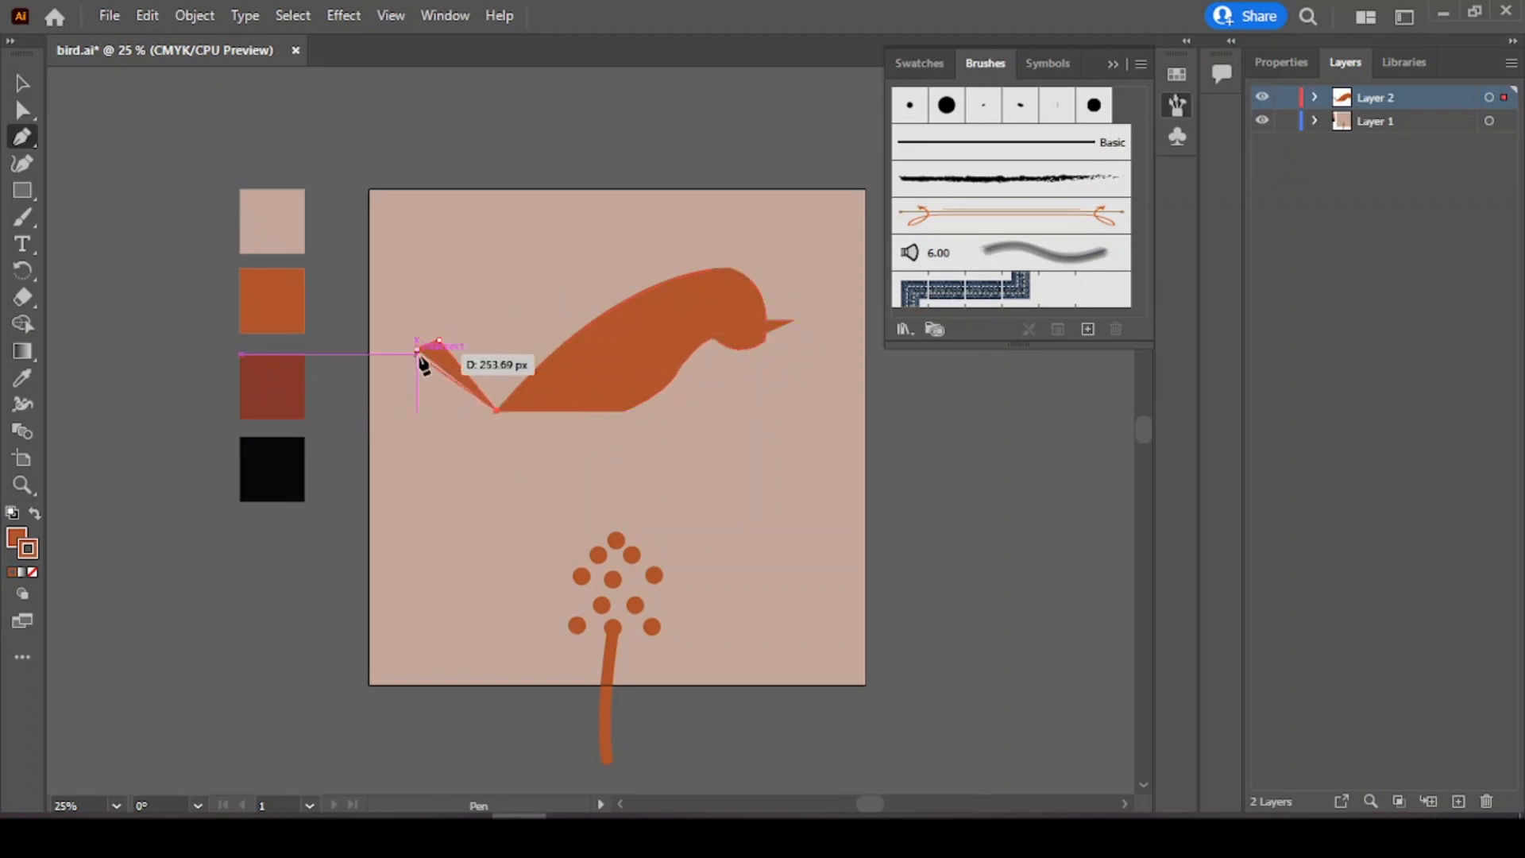
left_click(418, 348)
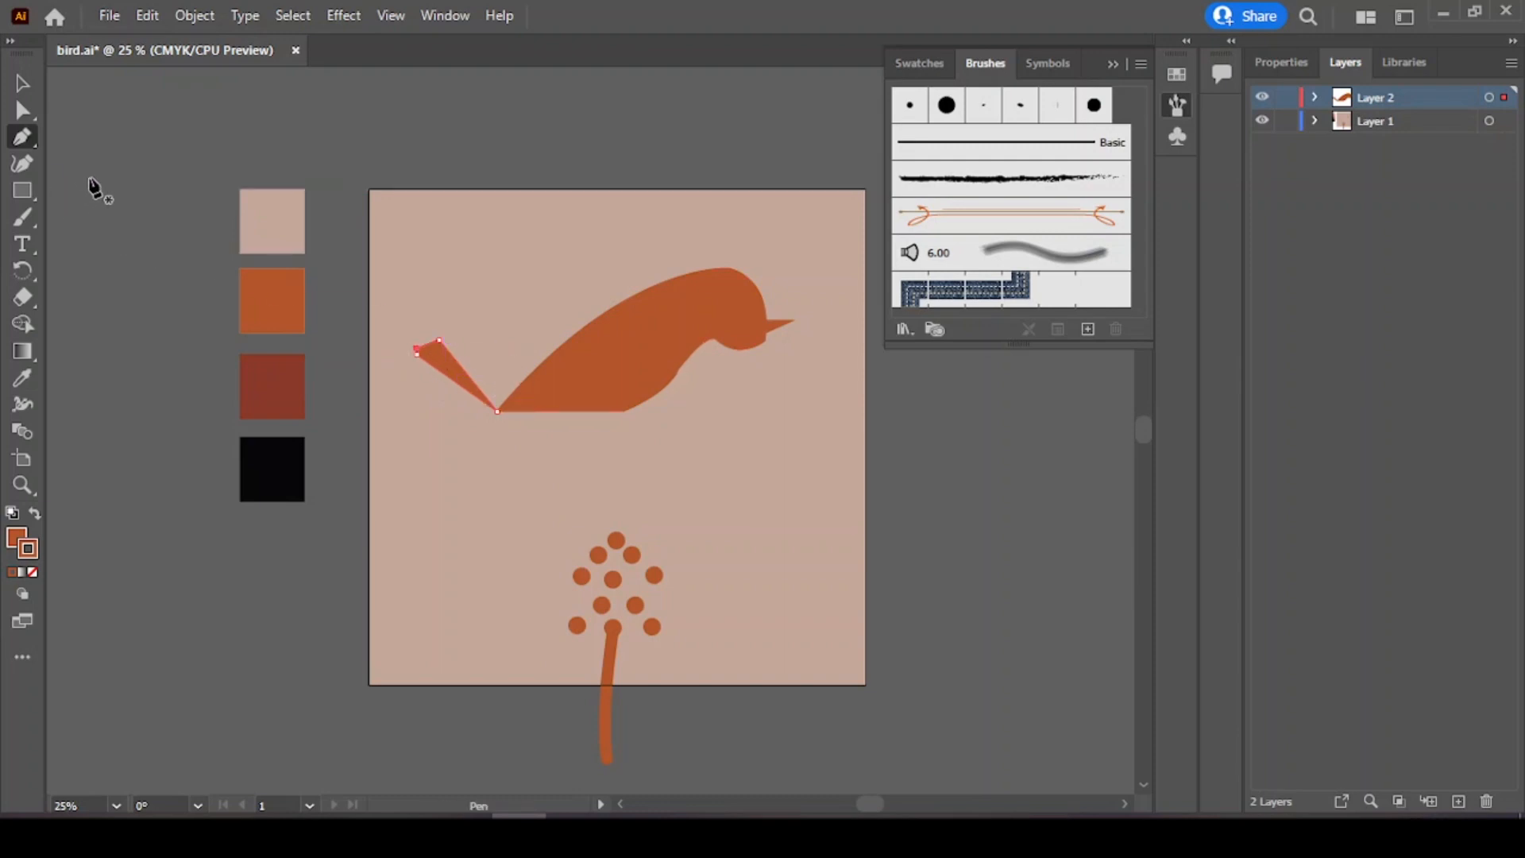
left_click(22, 377)
left_click(271, 386)
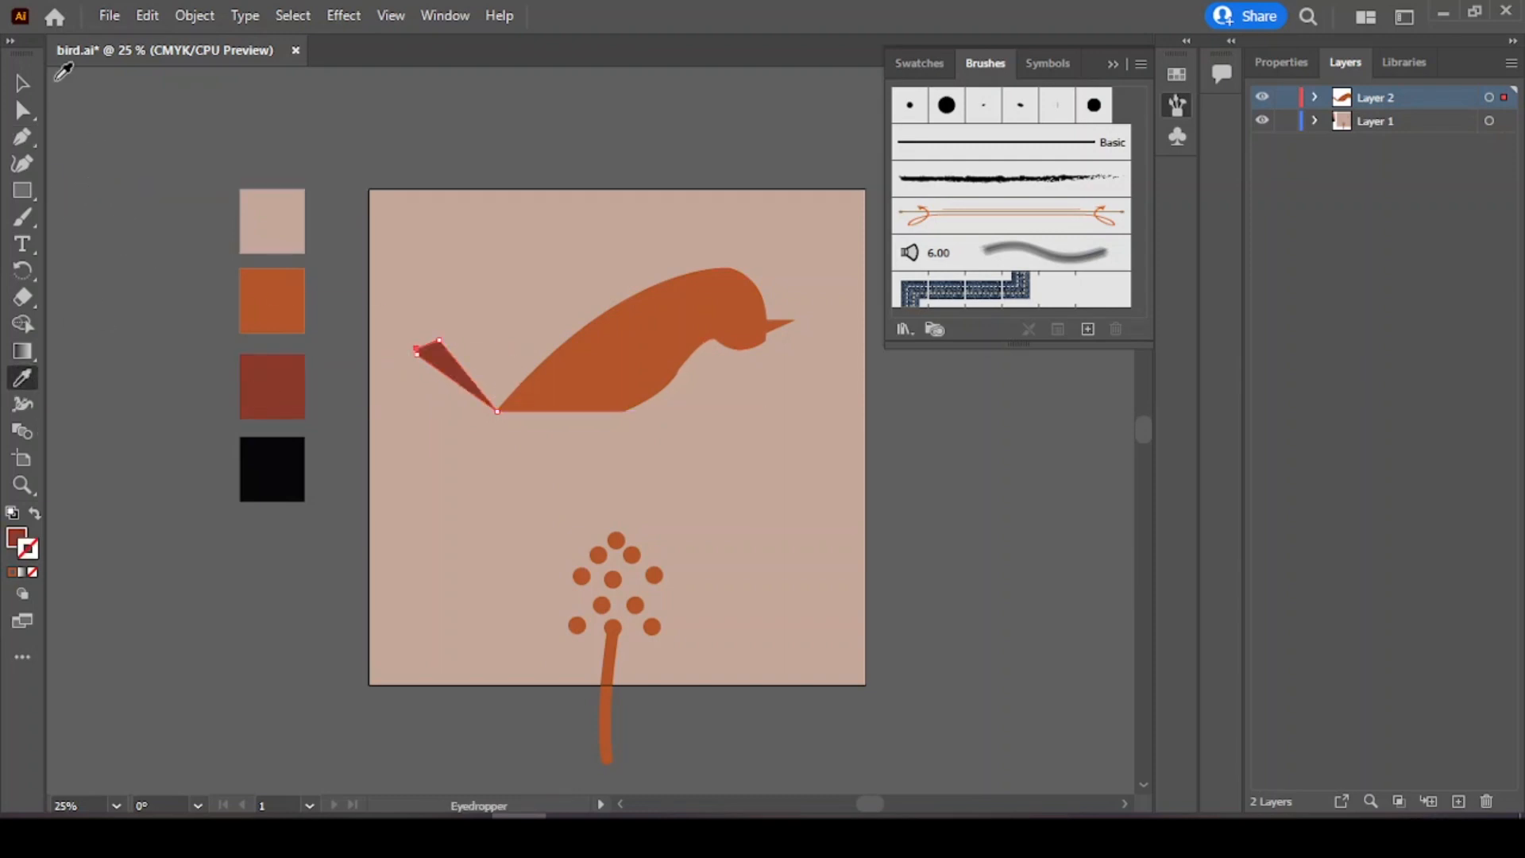
Step: Draw the belly shape with the Pen tool, curving from the tail base under the body up to the beak
left_click(126, 254, "ctrl")
left_click(22, 137)
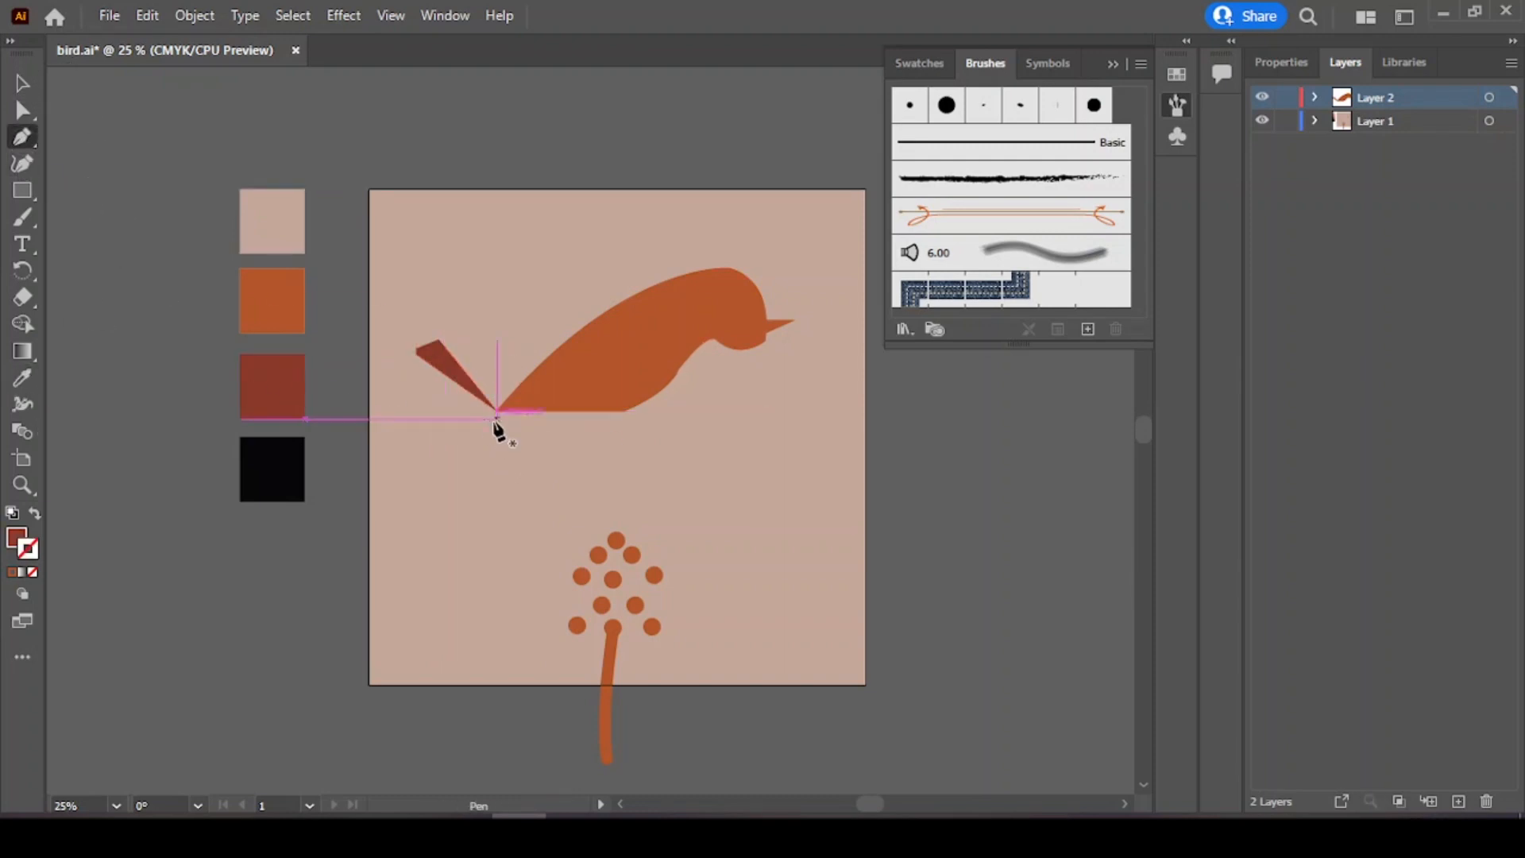
left_click_drag(497, 410, 506, 492)
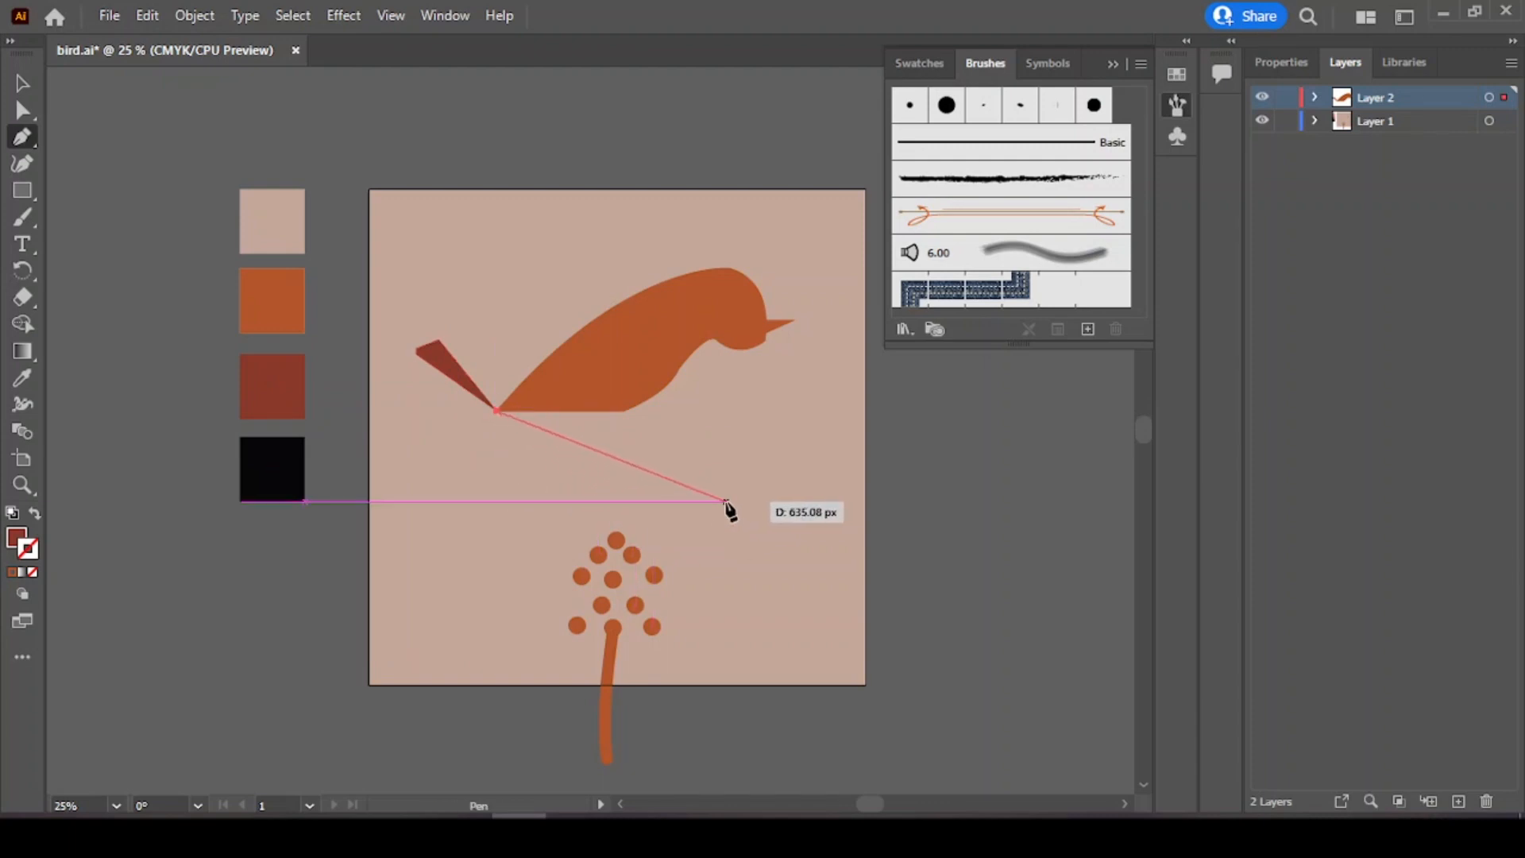
left_click_drag(726, 502, 888, 399)
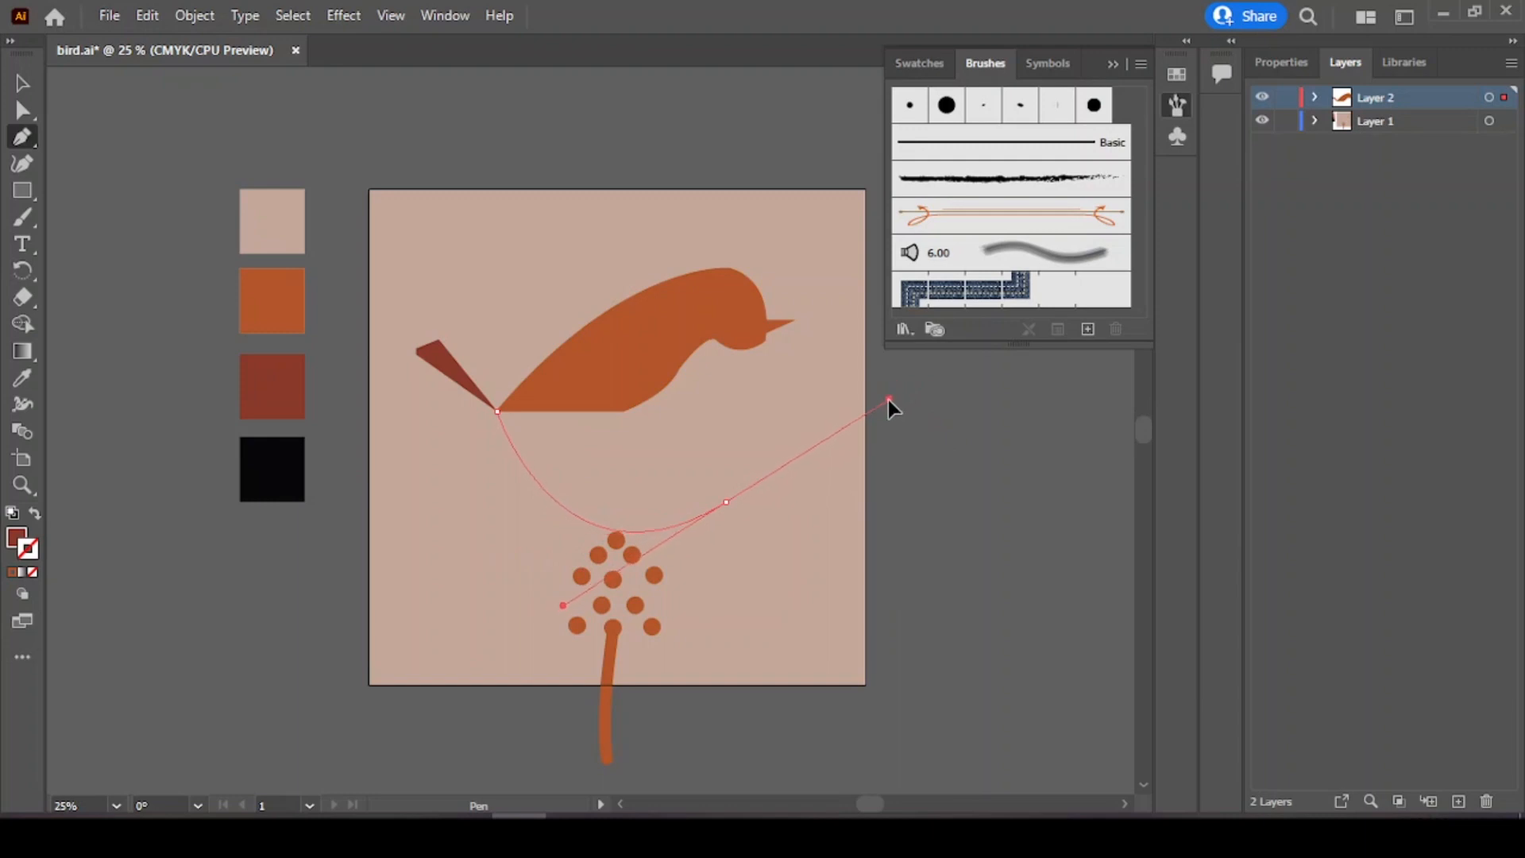
left_click_drag(726, 502, 737, 472)
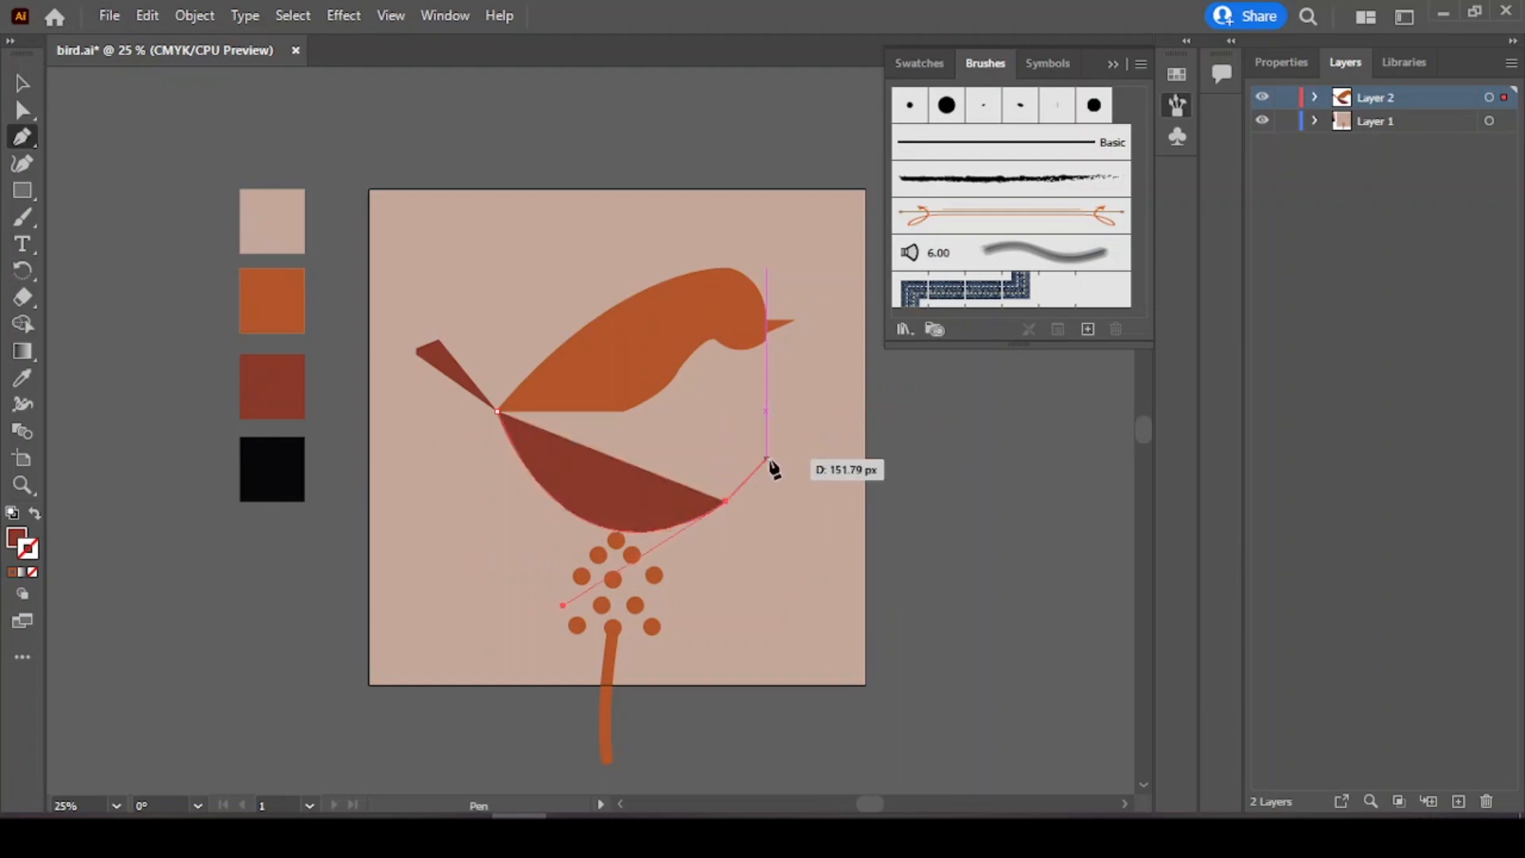
left_click_drag(766, 342, 766, 229)
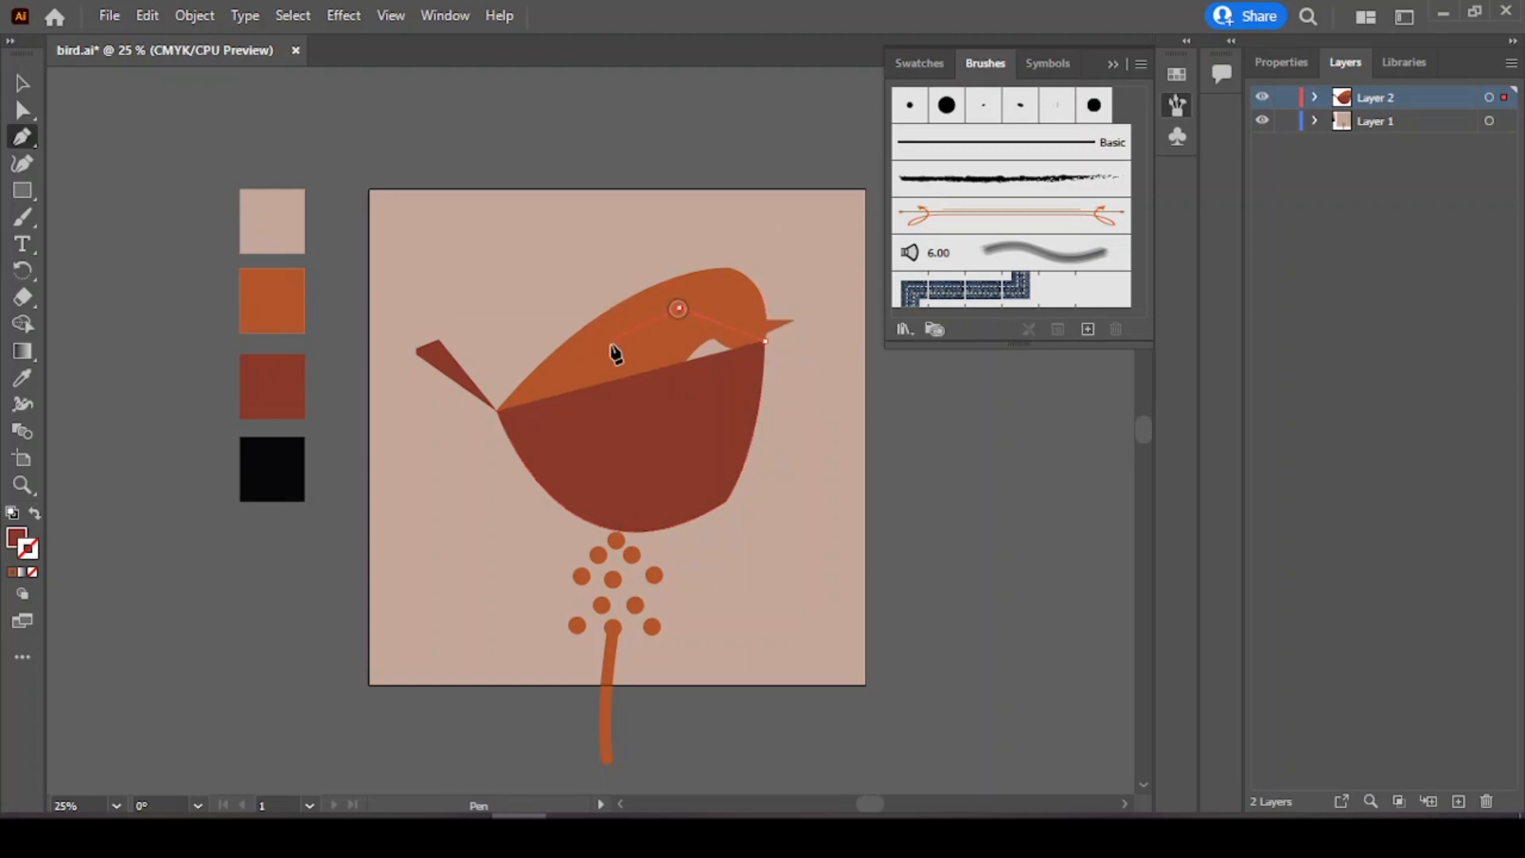
left_click(497, 411)
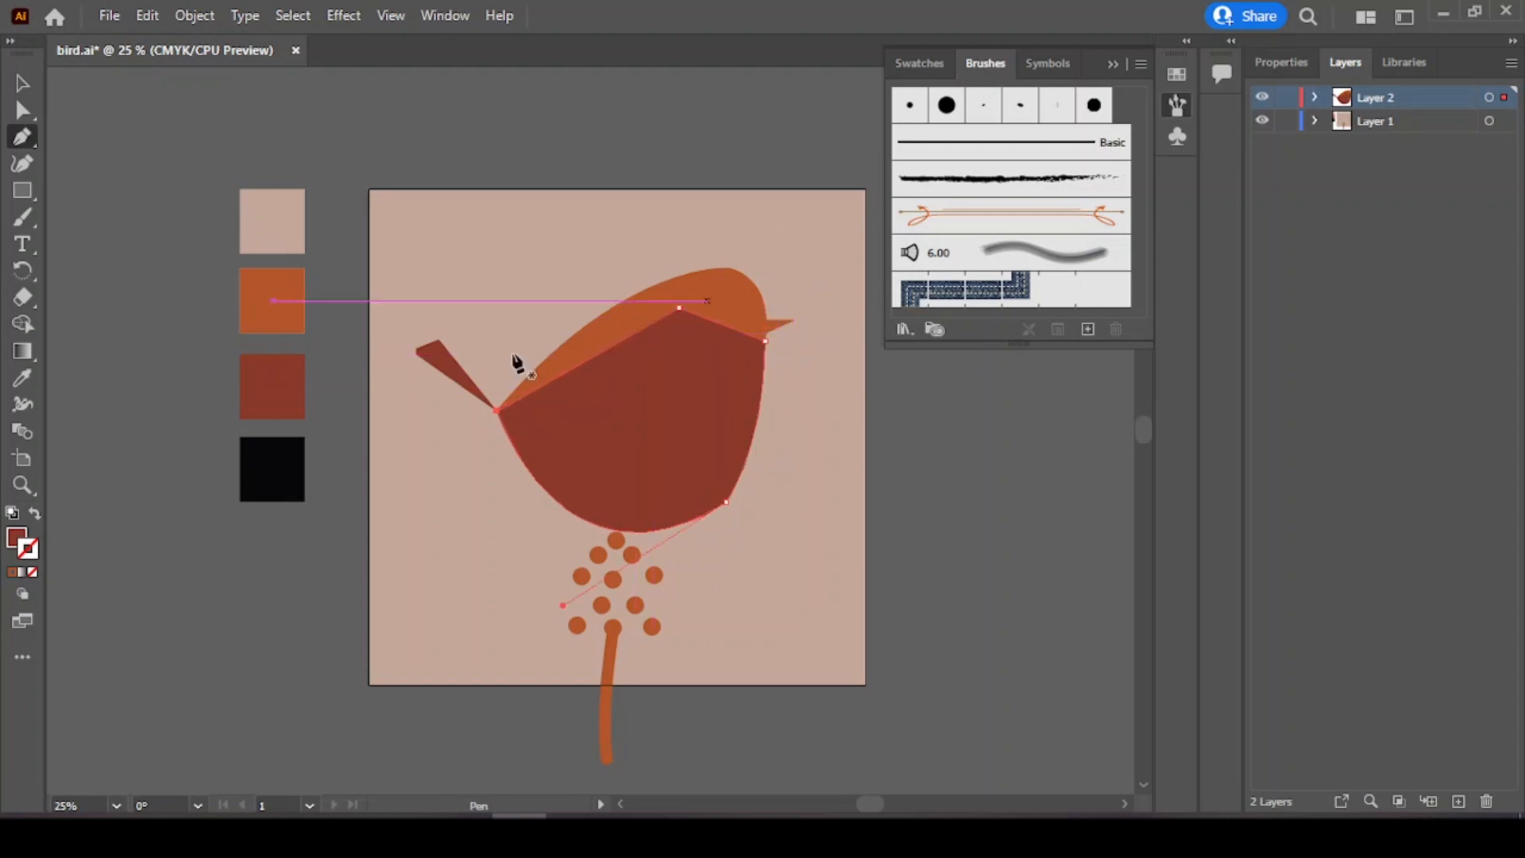
Step: Set the belly shape's fill to white
left_click(1269, 64)
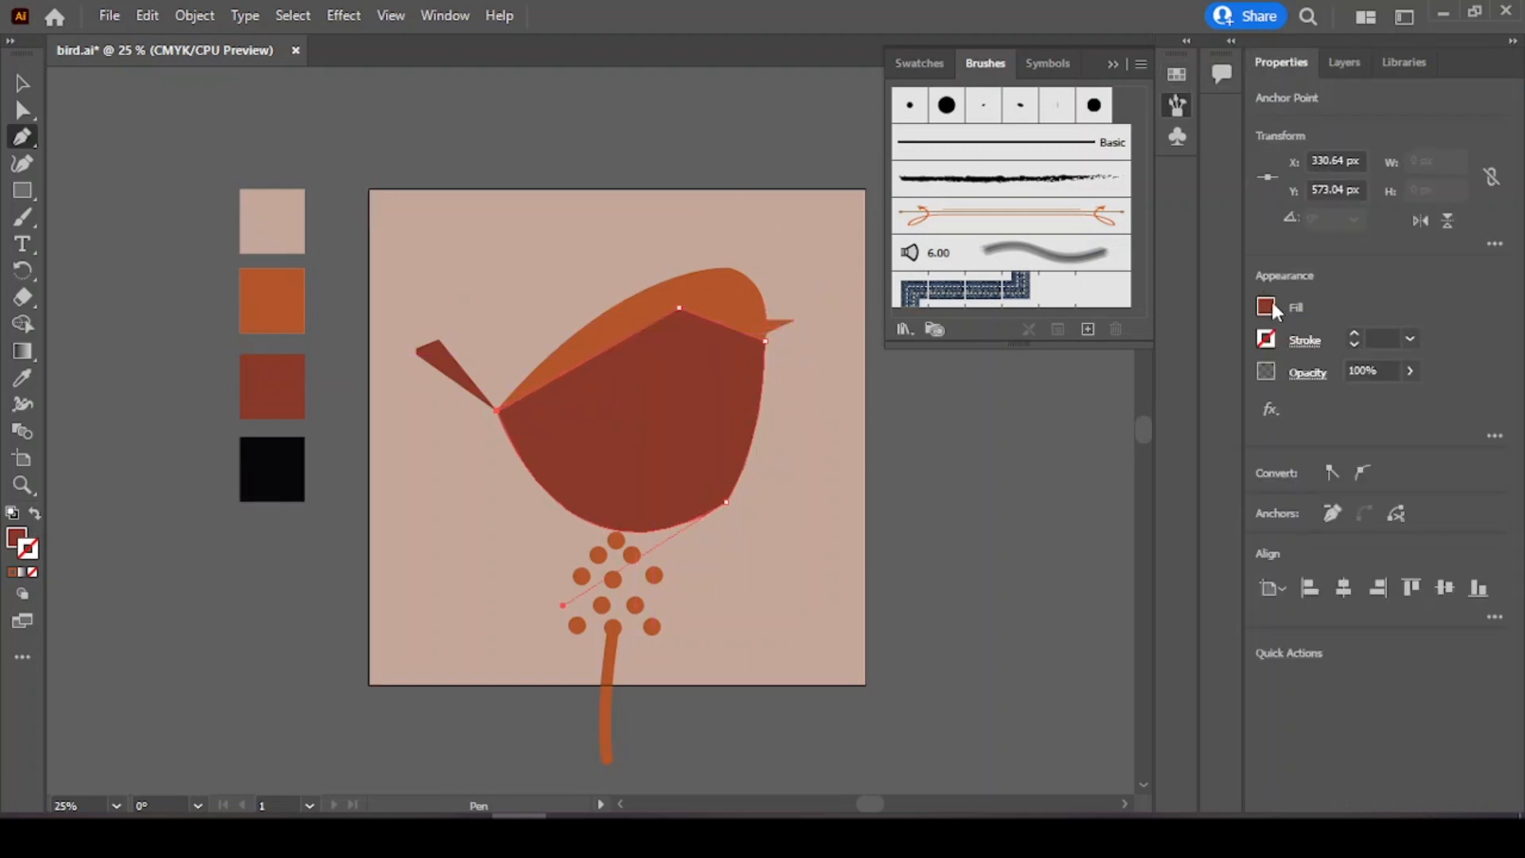
left_click(1270, 308)
left_click(1054, 387)
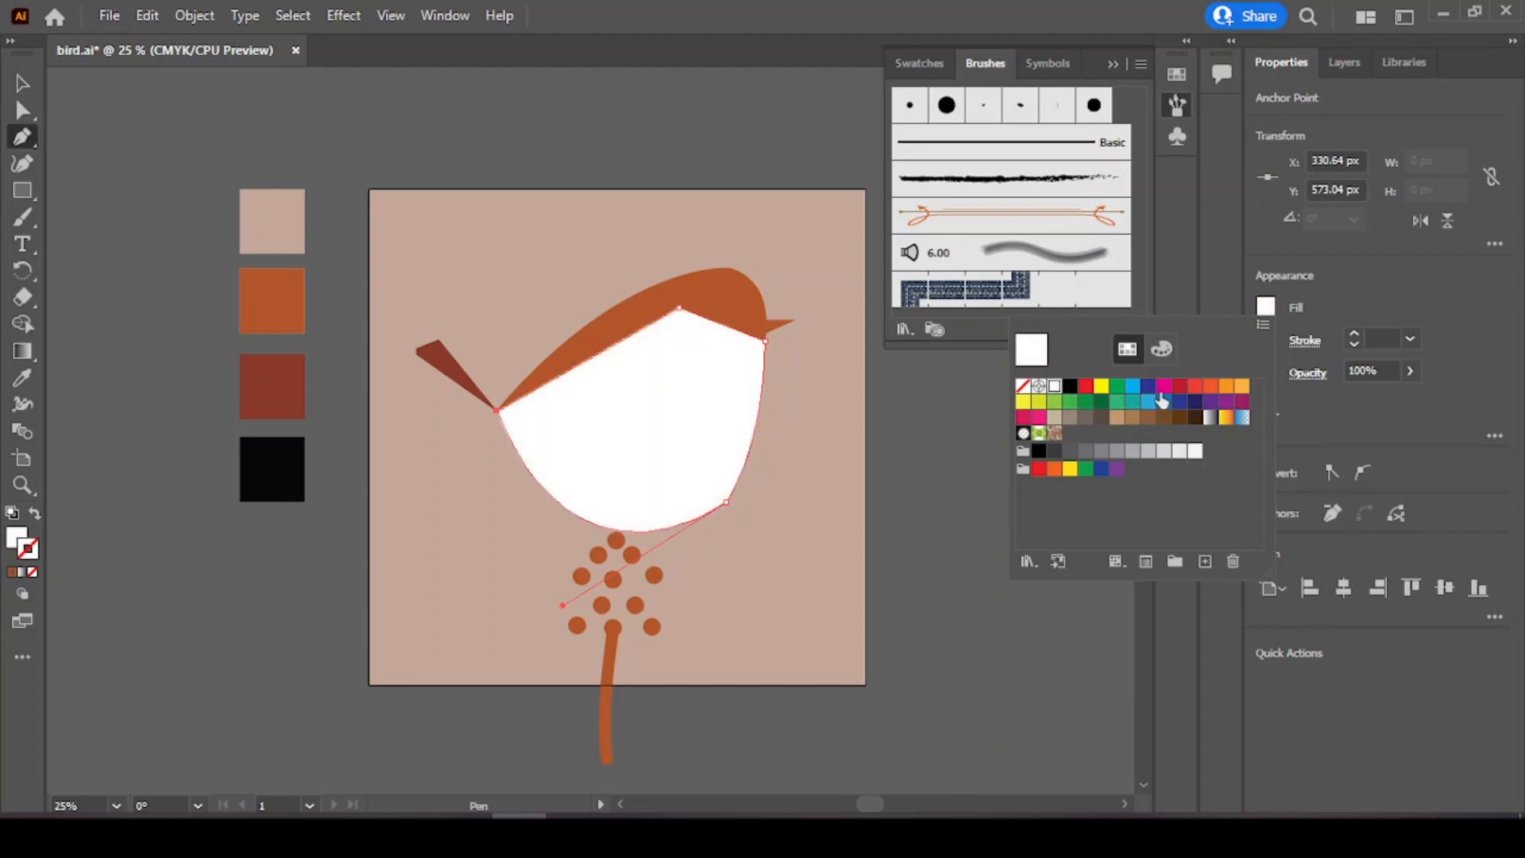
double_click(20, 548)
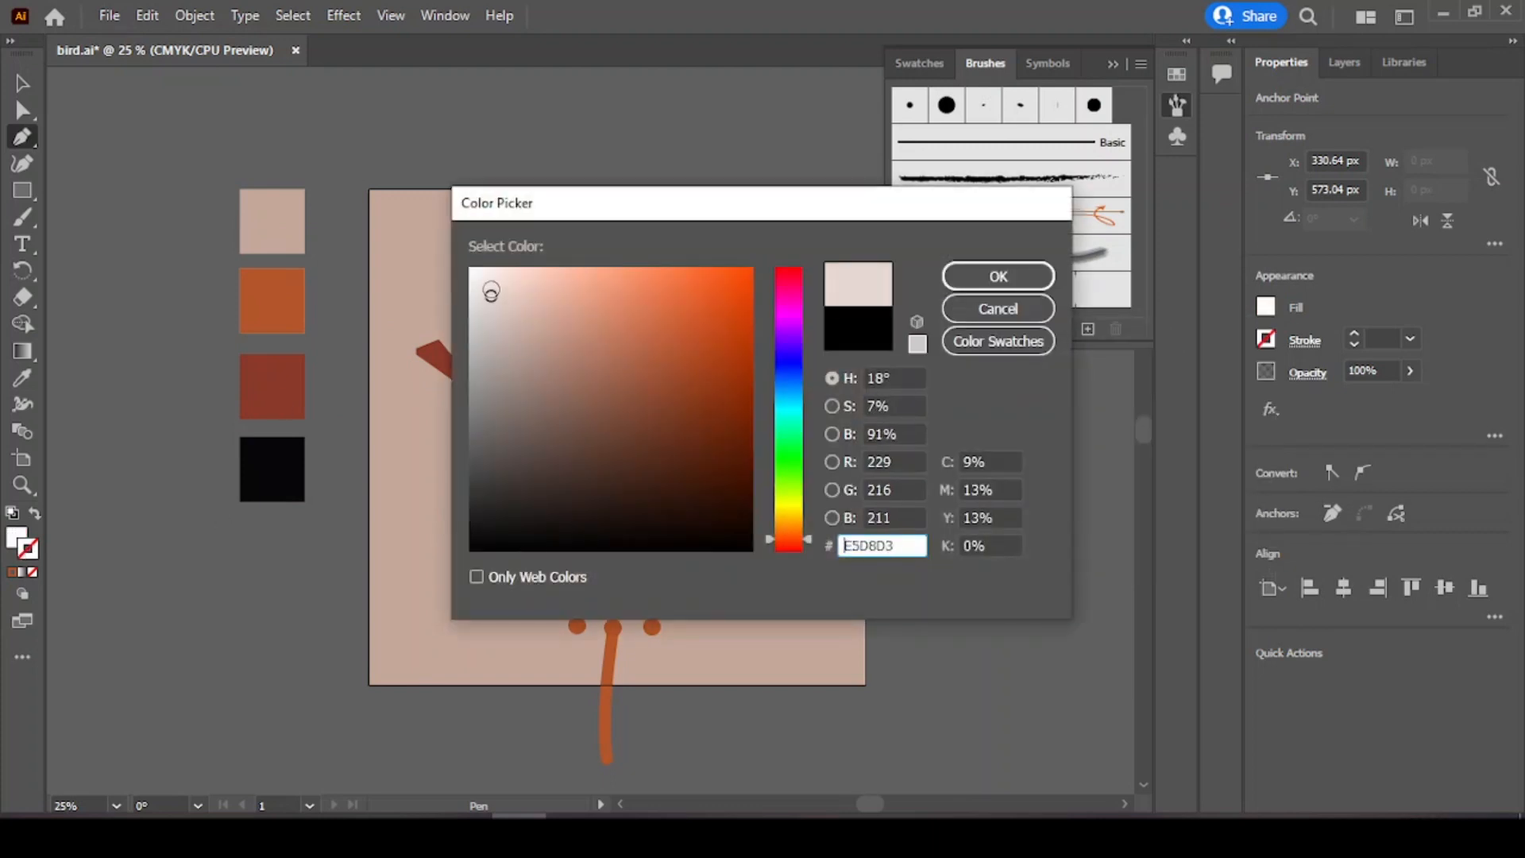
left_click_drag(491, 292, 459, 260)
left_click(998, 277)
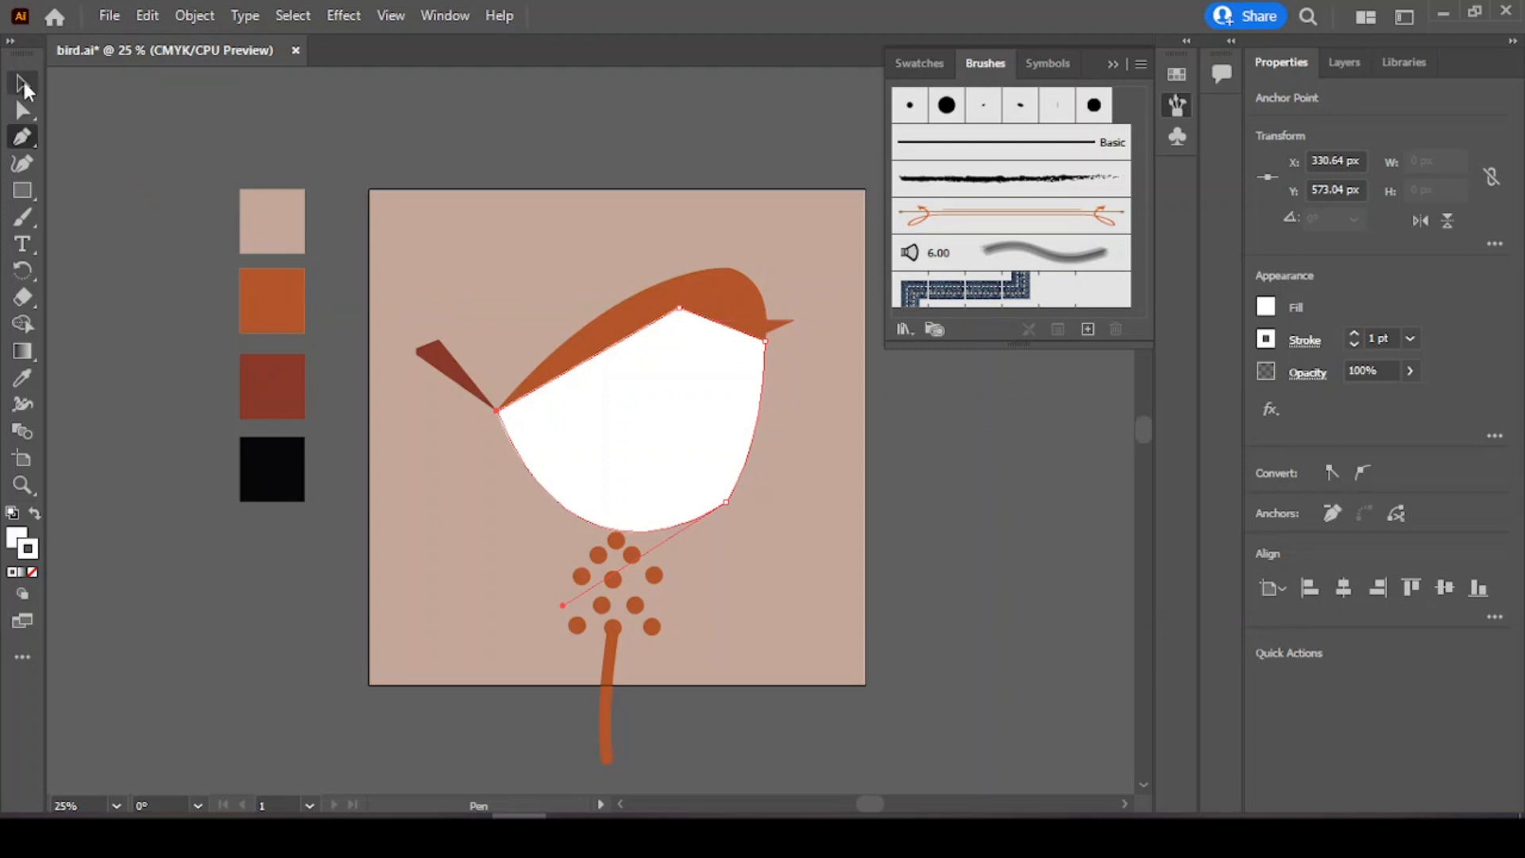
Step: Send the white belly shape to the back, behind the orange body
left_click(22, 82)
left_click(680, 411)
right_click(675, 392)
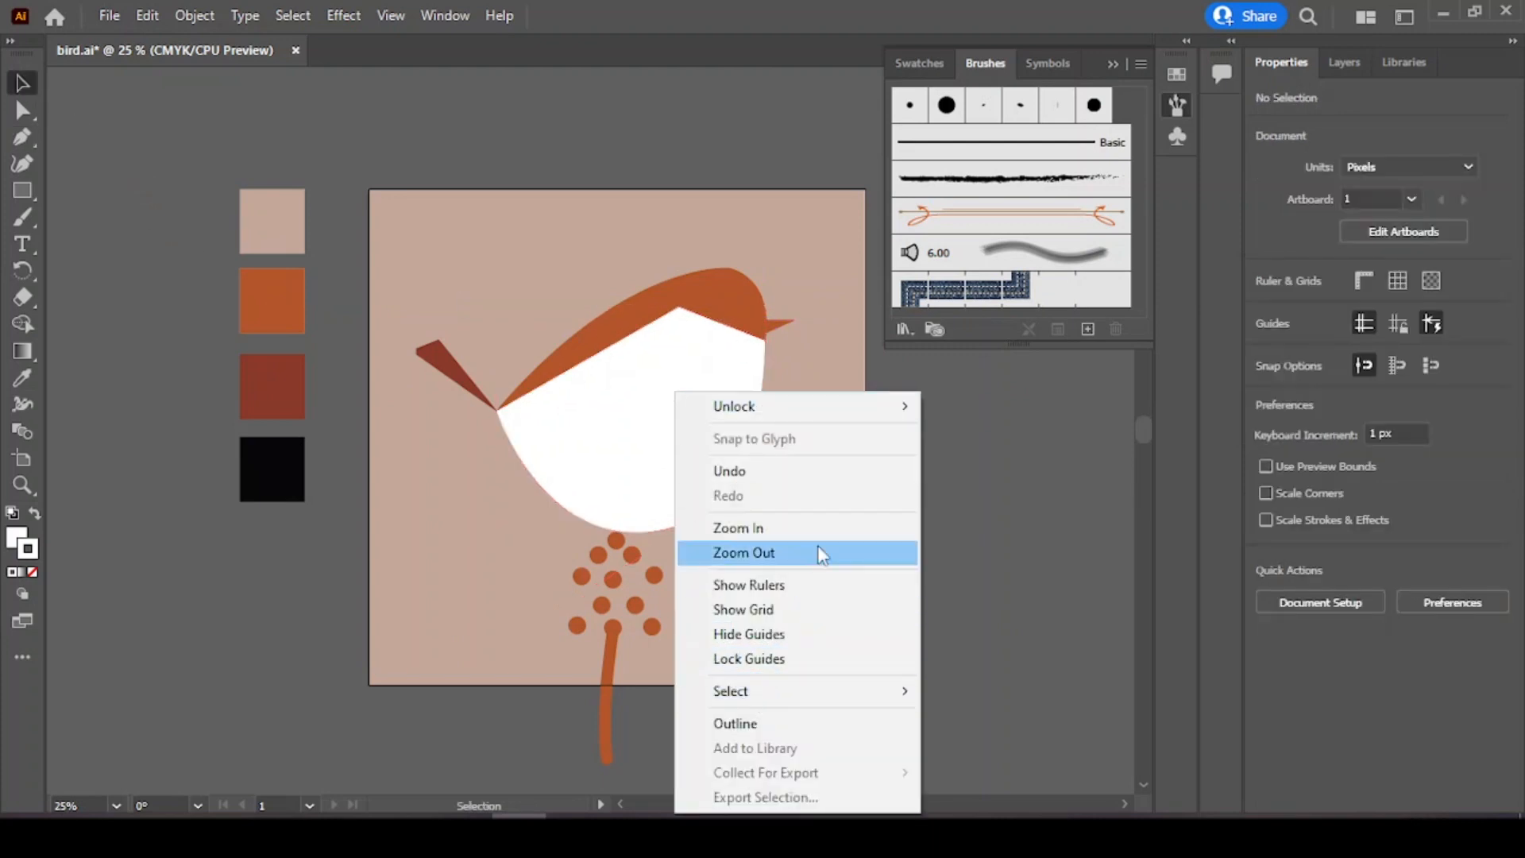
left_click(985, 453)
left_click(640, 415)
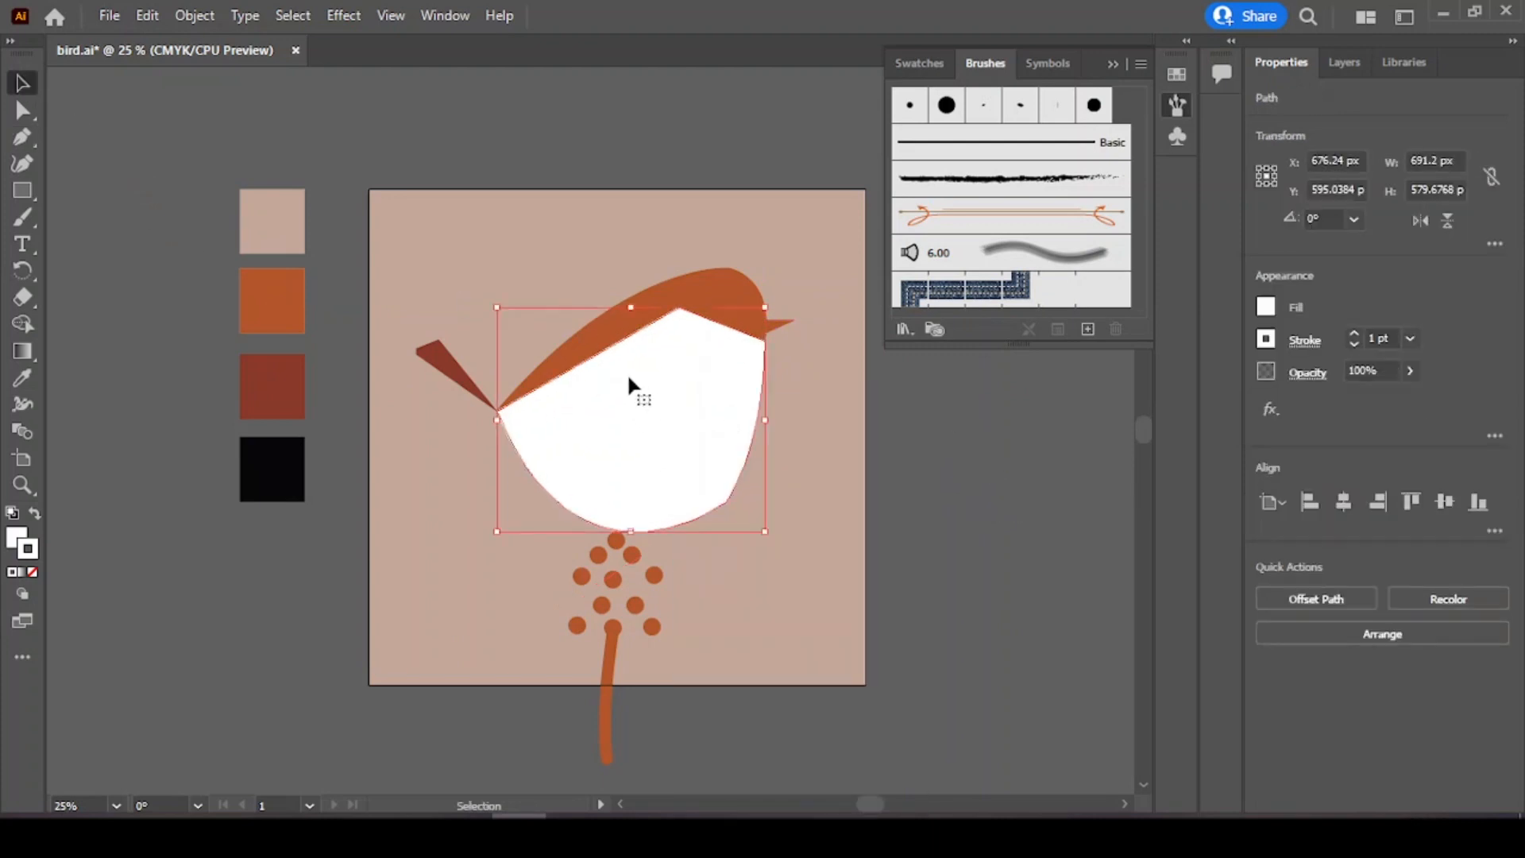
right_click(637, 400)
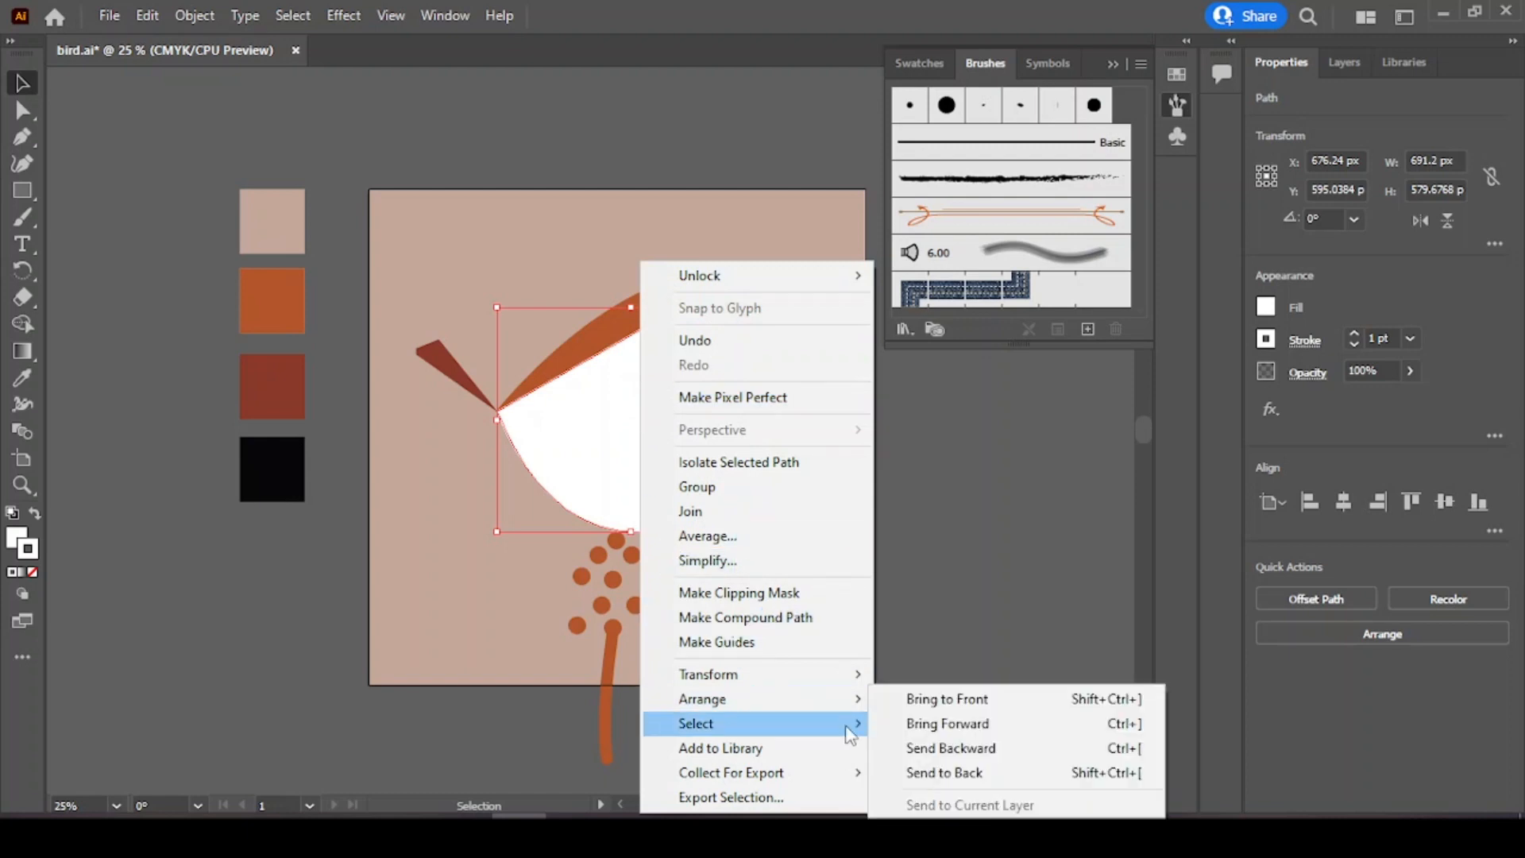
left_click(905, 772)
left_click(973, 500)
left_click(704, 459)
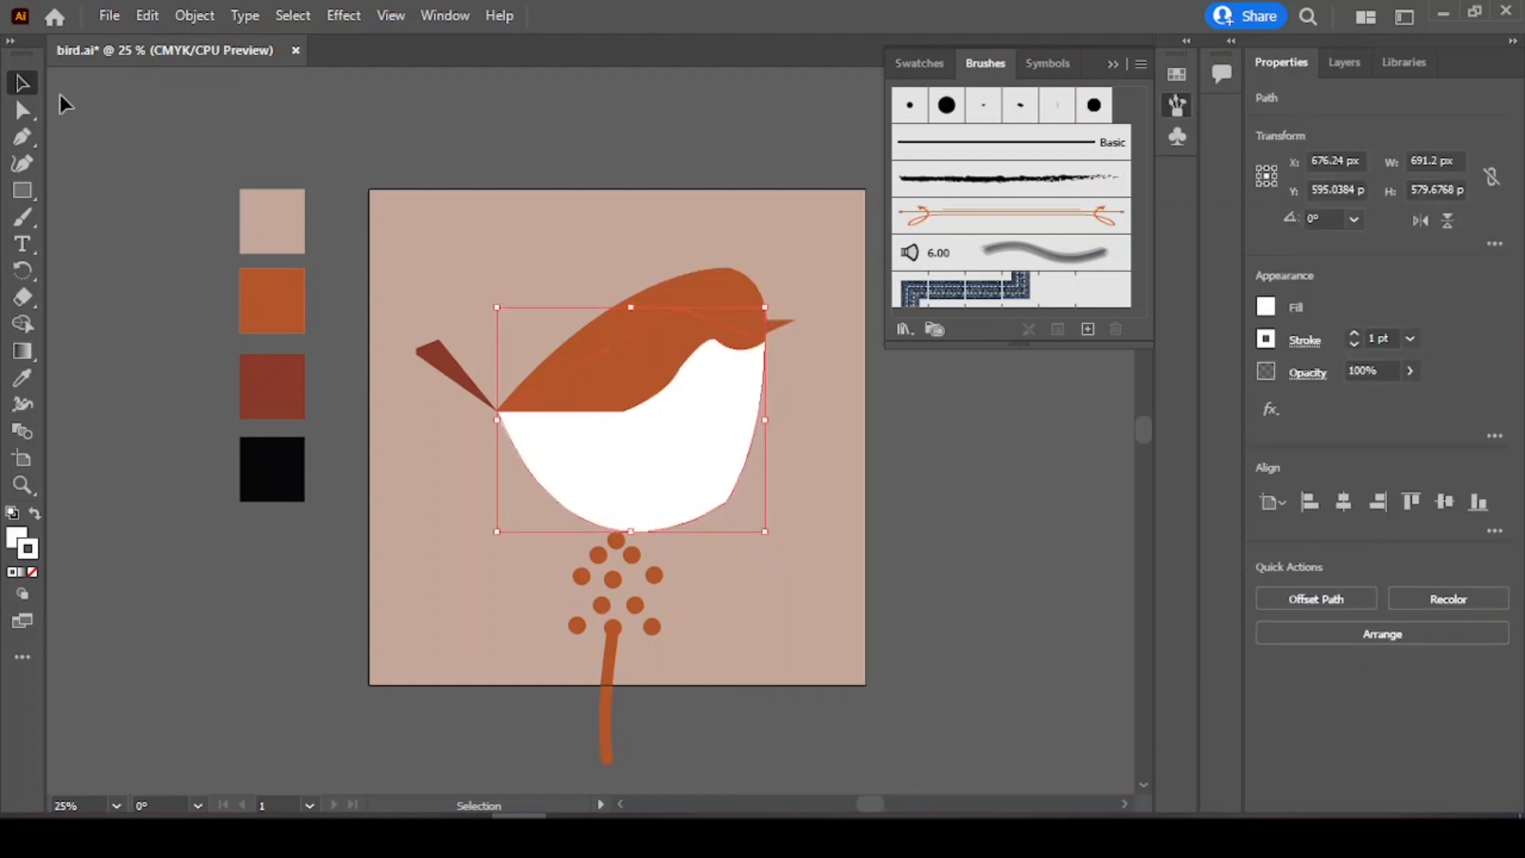
Step: Adjust the body's anchor points and handles along the chest curve with Direct Selection
key("a")
left_click_drag(710, 485, 643, 421)
left_click(724, 290)
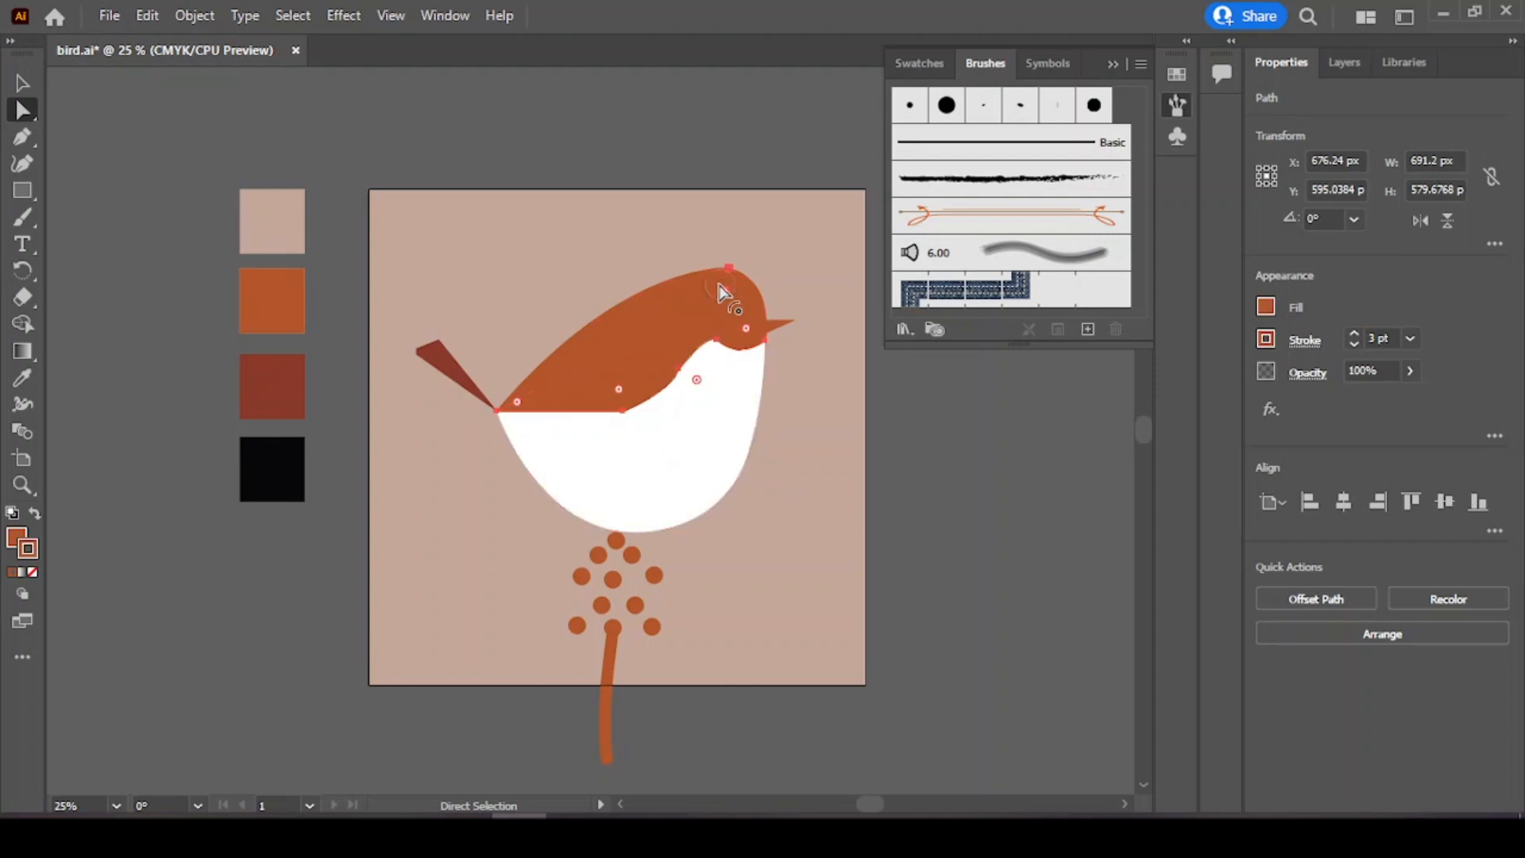
right_click(723, 291)
left_click(693, 306)
left_click(880, 400)
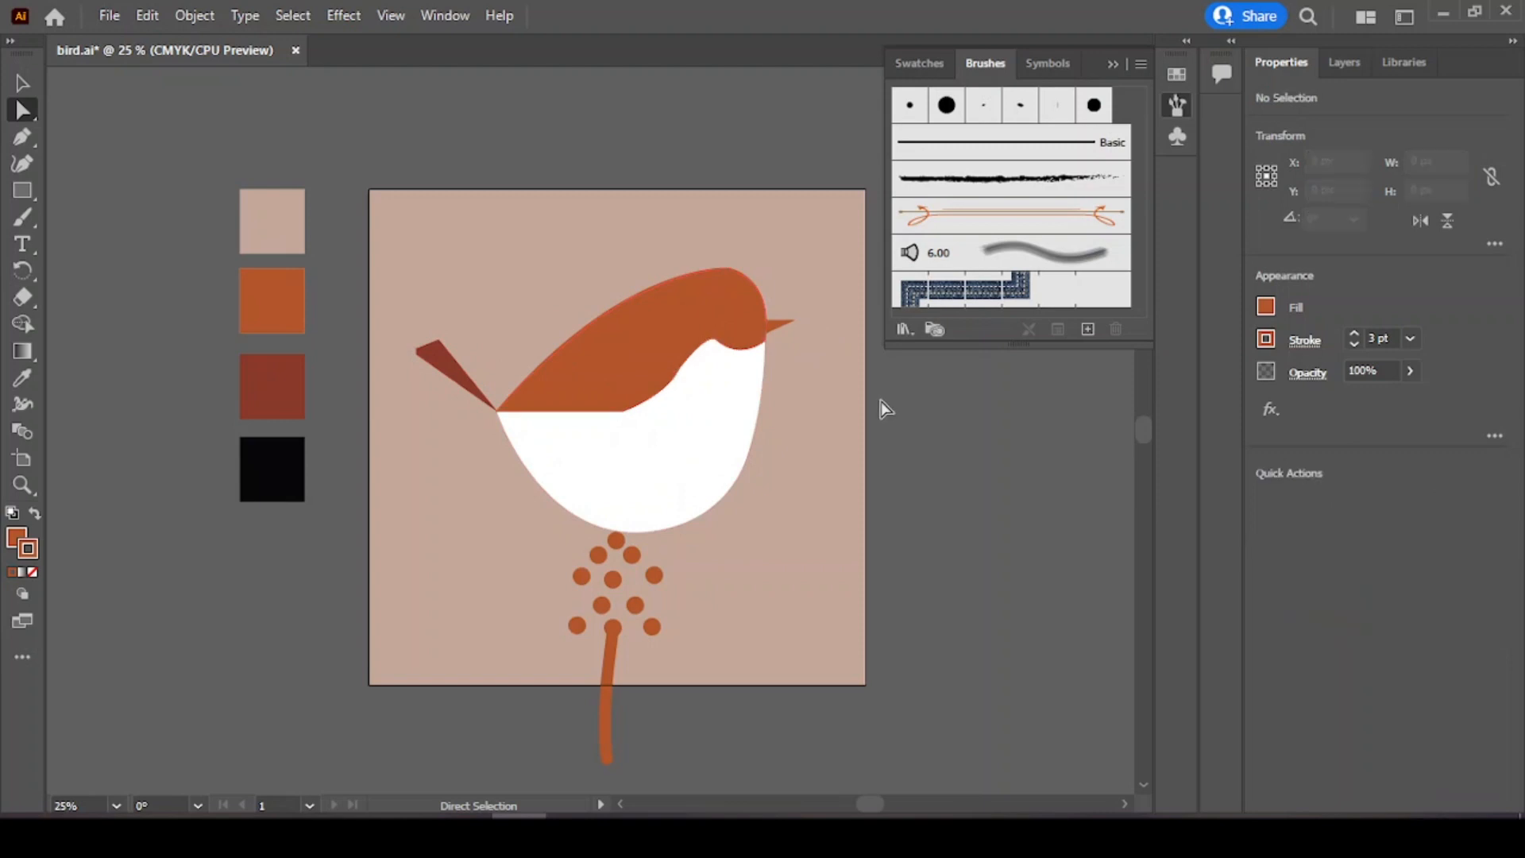
left_click(645, 346)
left_click_drag(618, 387, 613, 362)
left_click(621, 164)
Step: Try painting a white eye dot on the head with the Paintbrush, then delete it
left_click(23, 217)
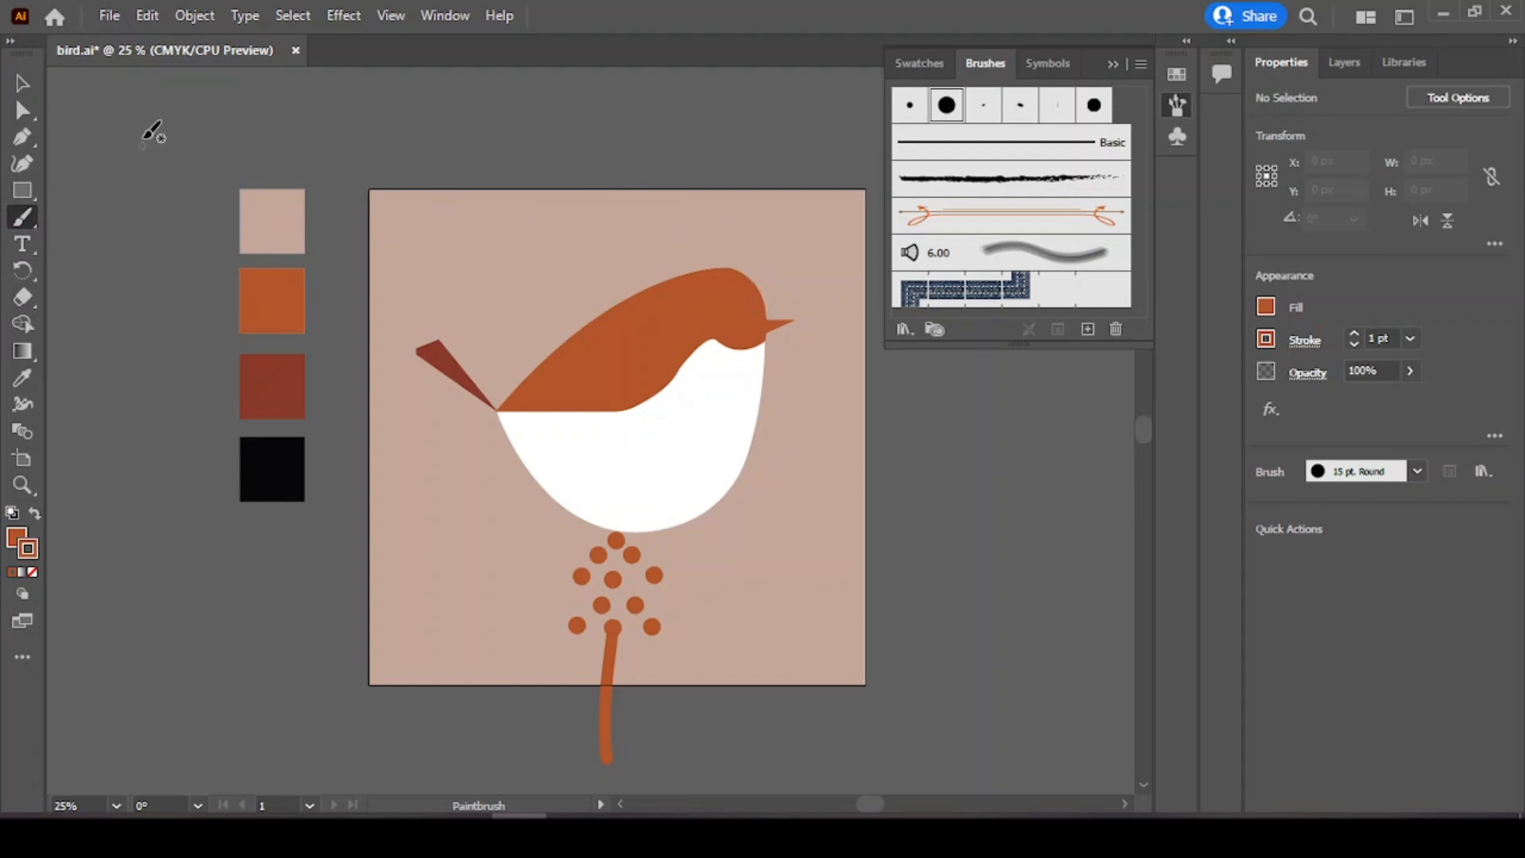
key("v")
left_click(747, 312)
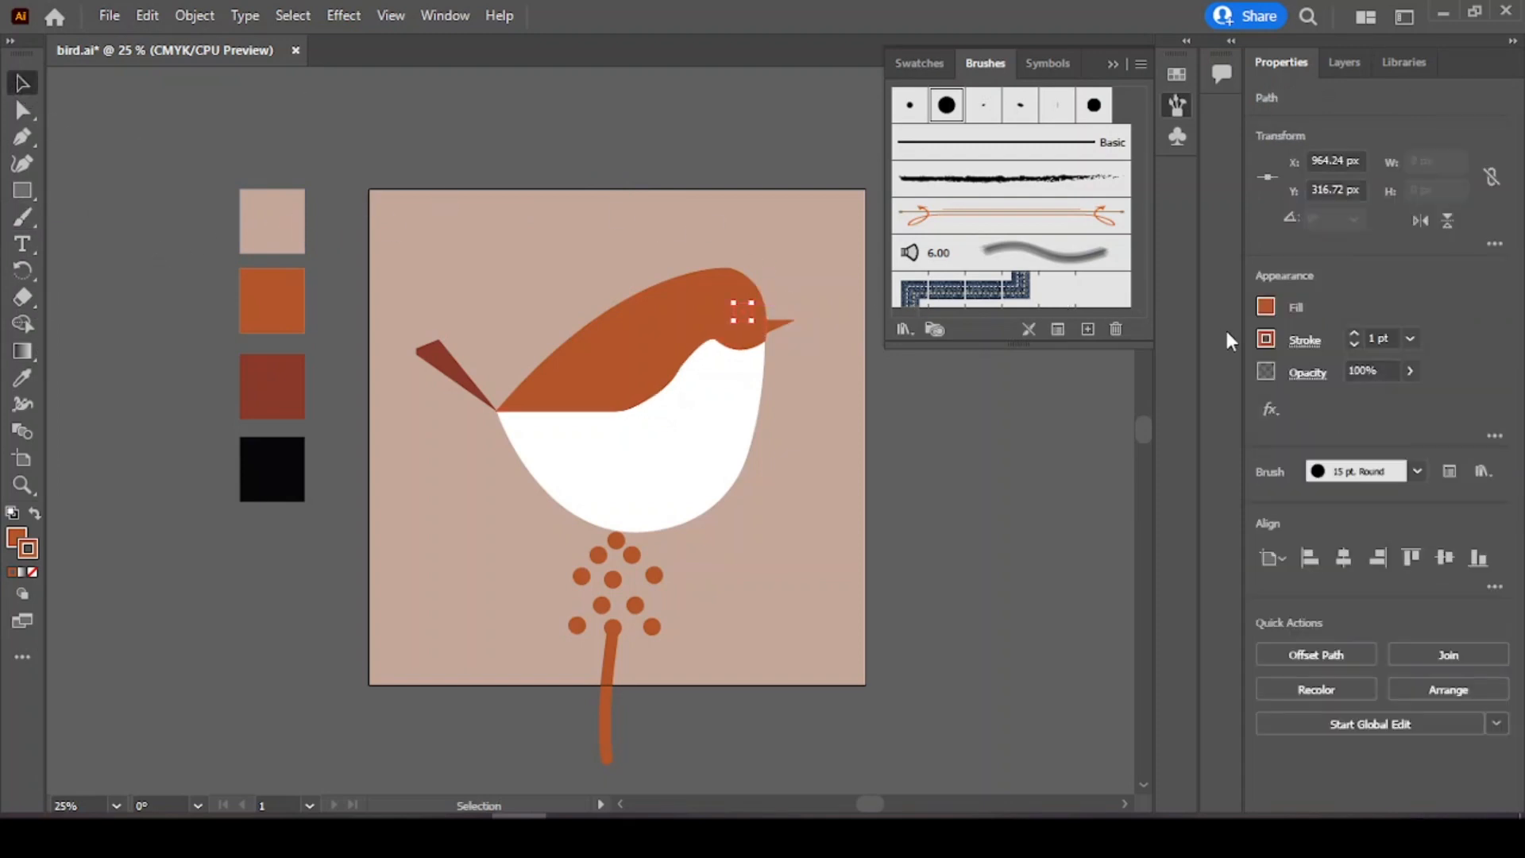
left_click(1260, 311)
left_click(1054, 386)
left_click(945, 419)
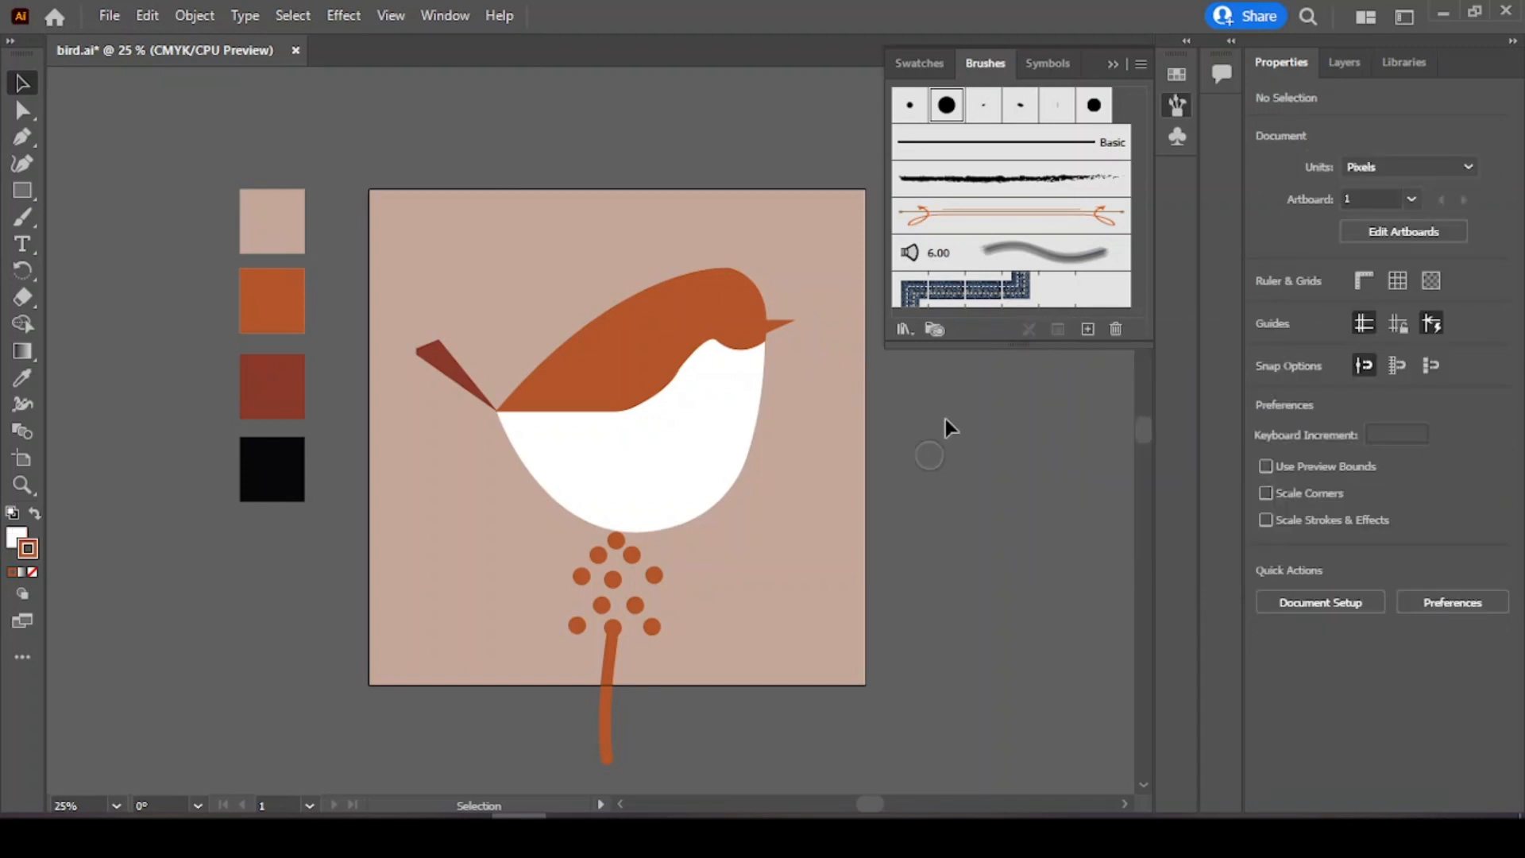
left_click(745, 310)
key("Delete")
Step: Draw a small white circular eye about 67 px wide on the bird's head with the Ellipse tool
left_click(25, 348)
left_click(30, 194)
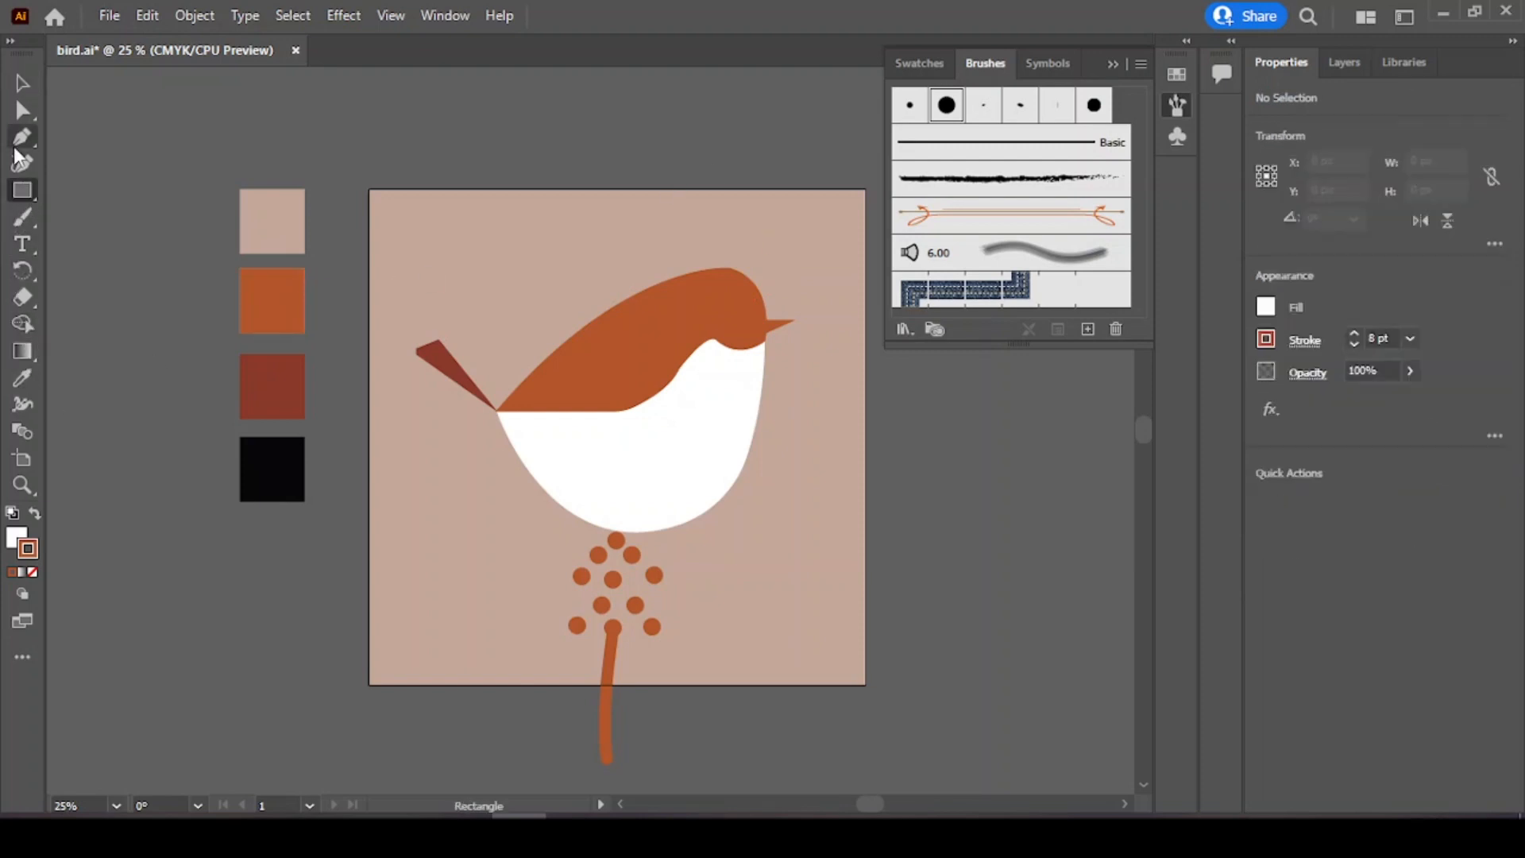
left_click_drag(22, 191, 79, 208)
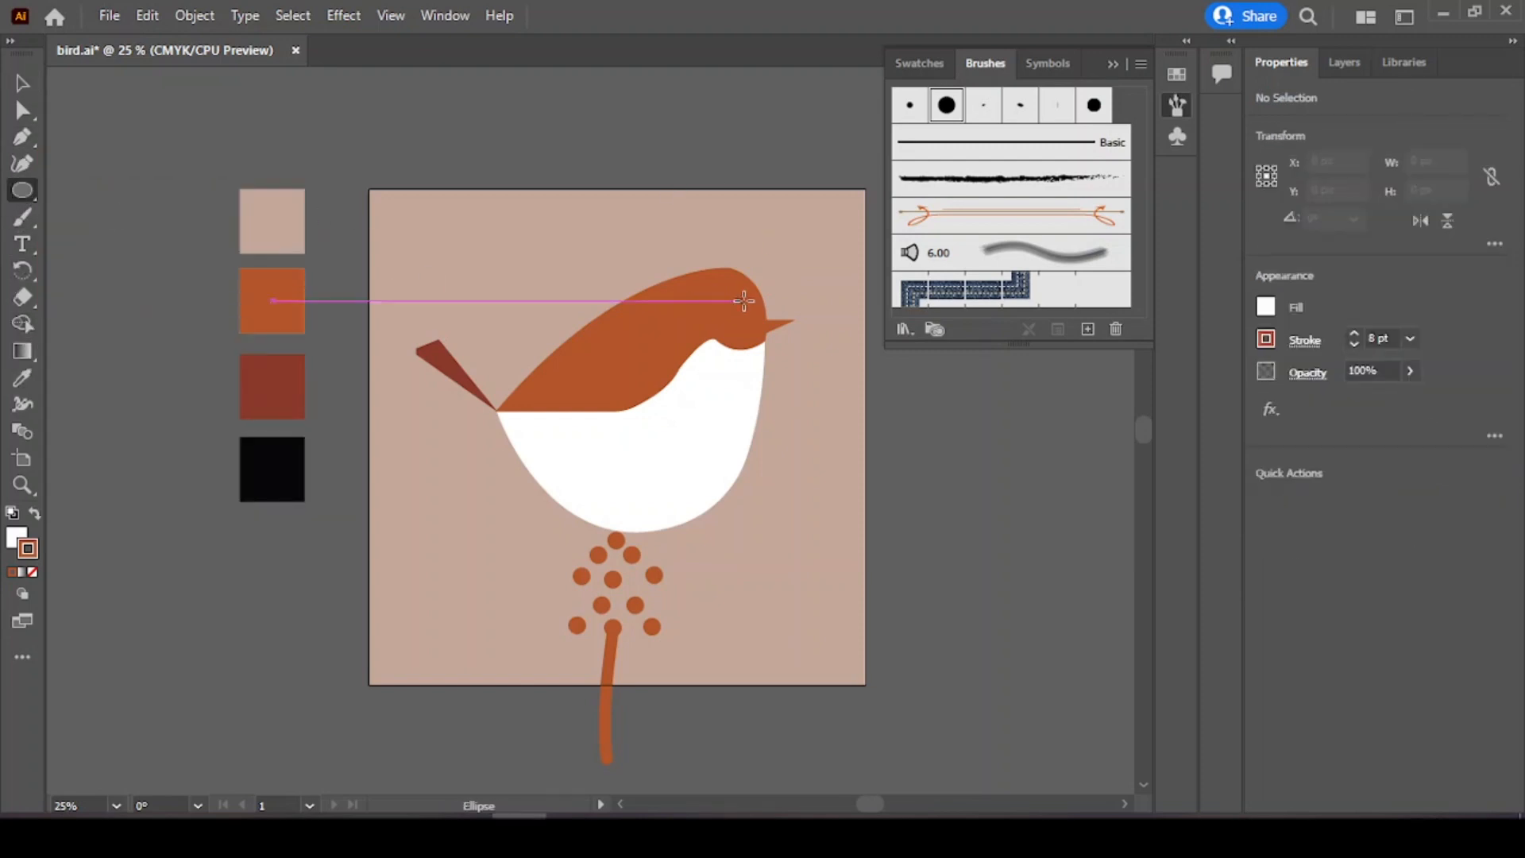
mouse_move(744, 300)
left_mouse_down()
mouse_move(764, 332)
mouse_move(752, 319)
left_mouse_up()
left_click(22, 83)
left_click(436, 117)
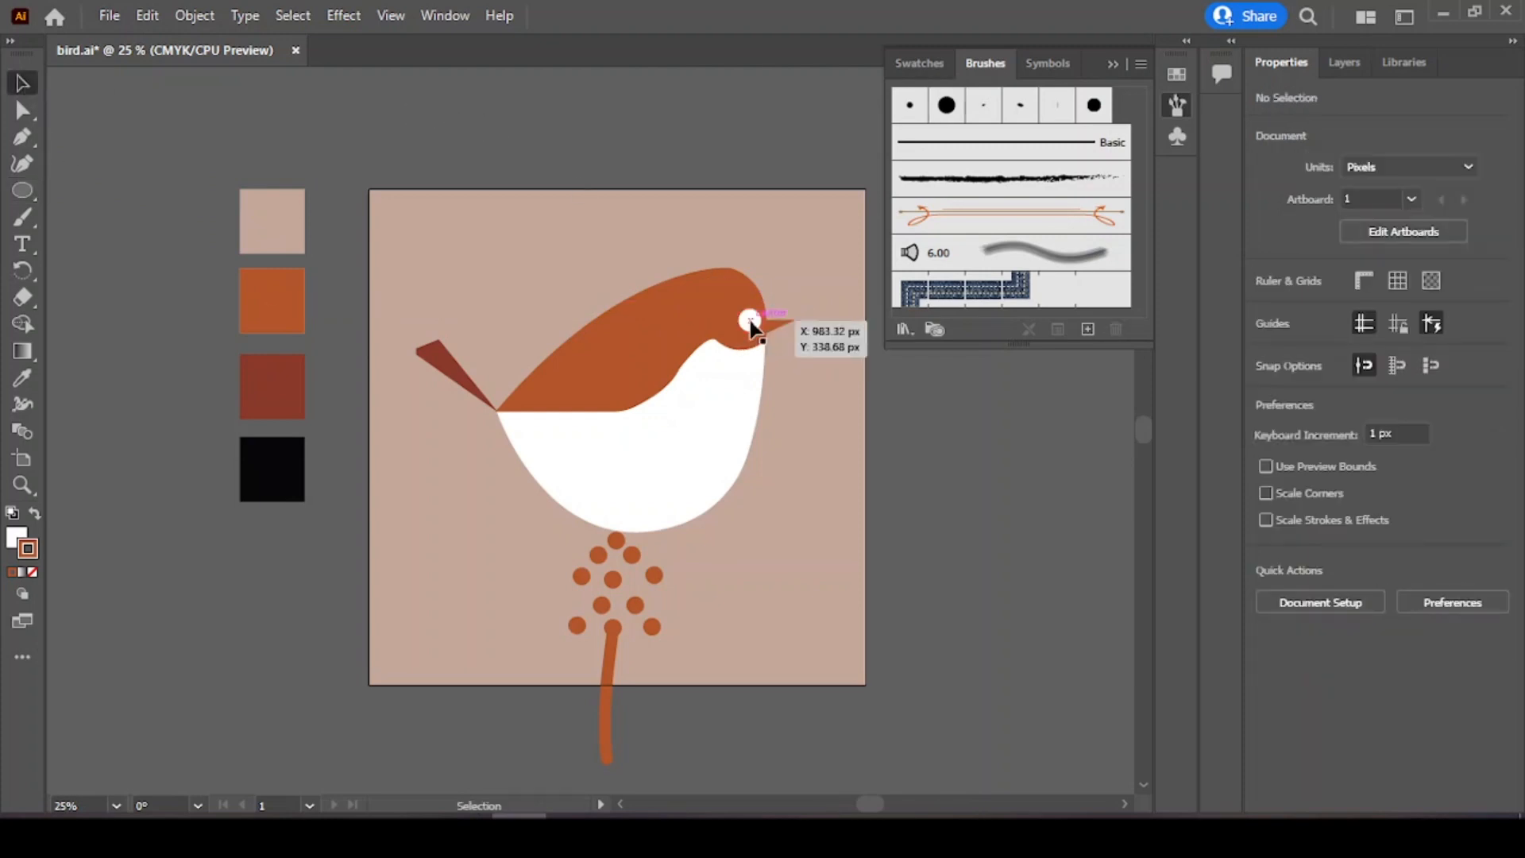
Step: Reposition the eye slightly up and left on the head
right_click(749, 321)
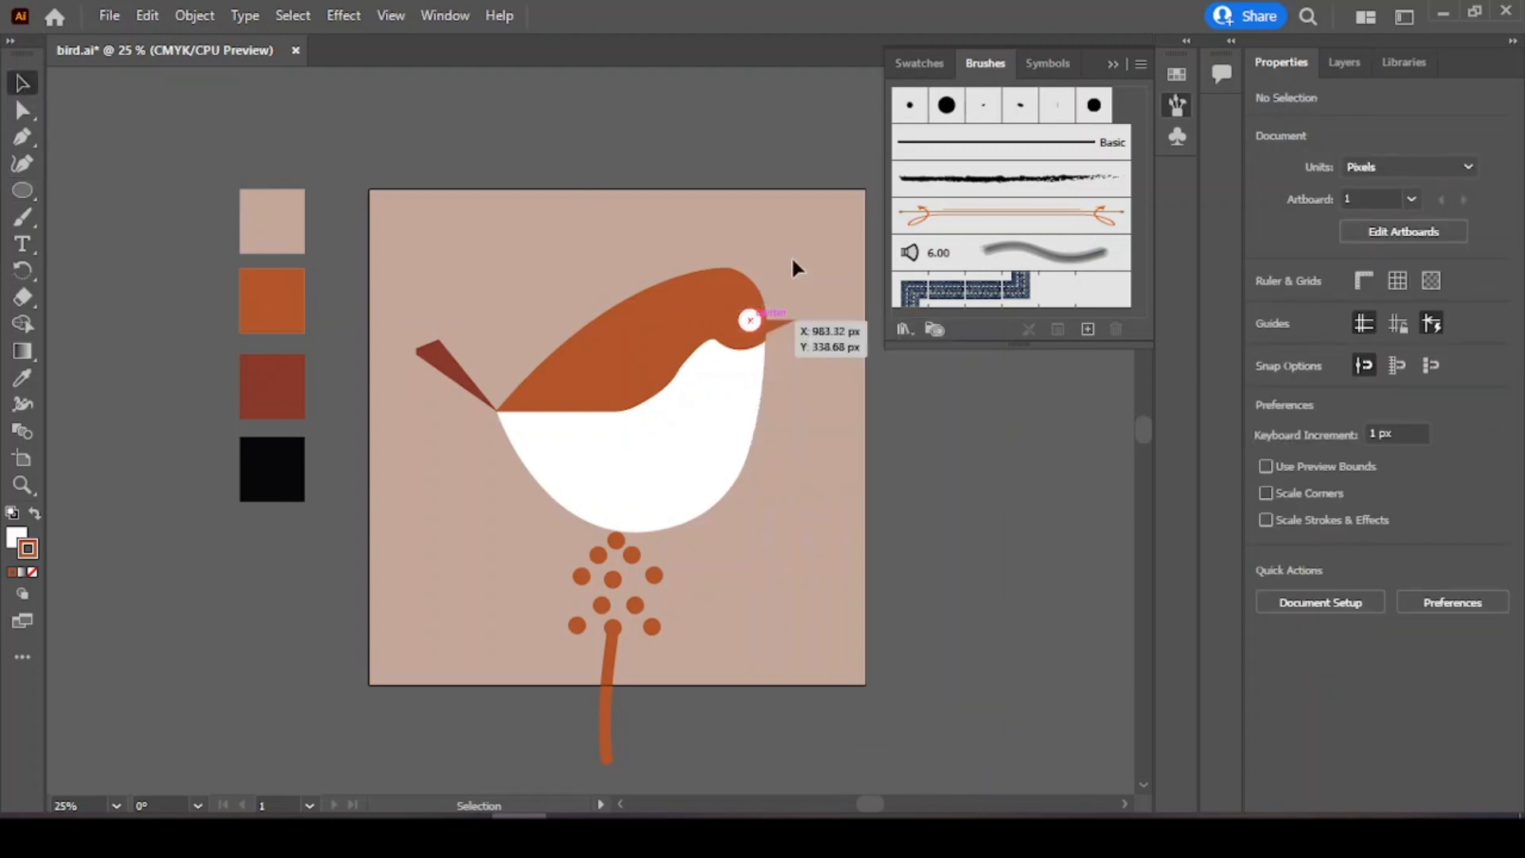
left_click(771, 206)
right_click(745, 317)
left_click(788, 201)
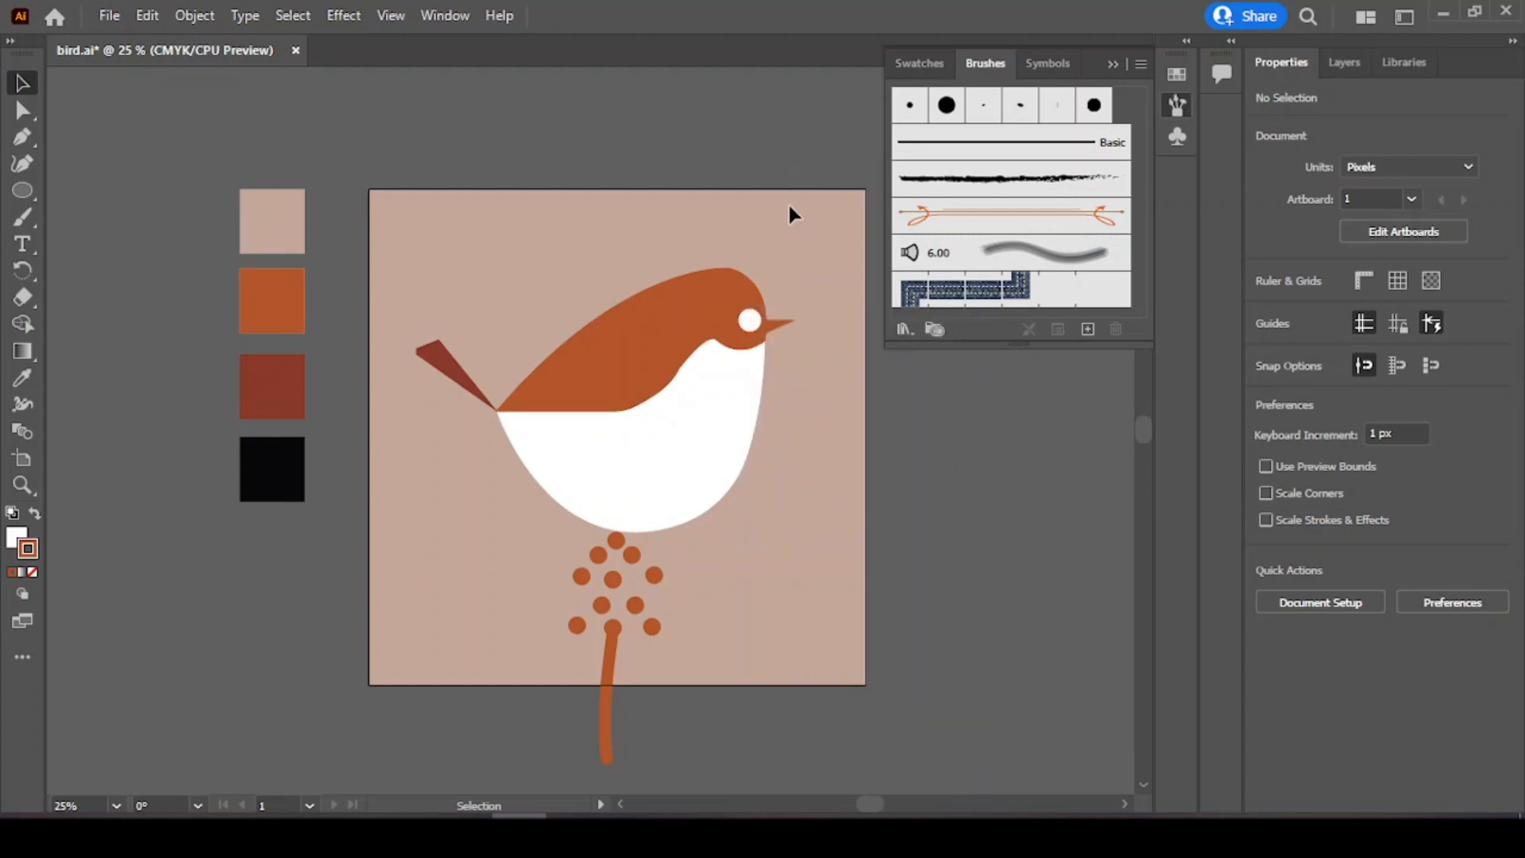
left_click_drag(753, 325, 744, 315)
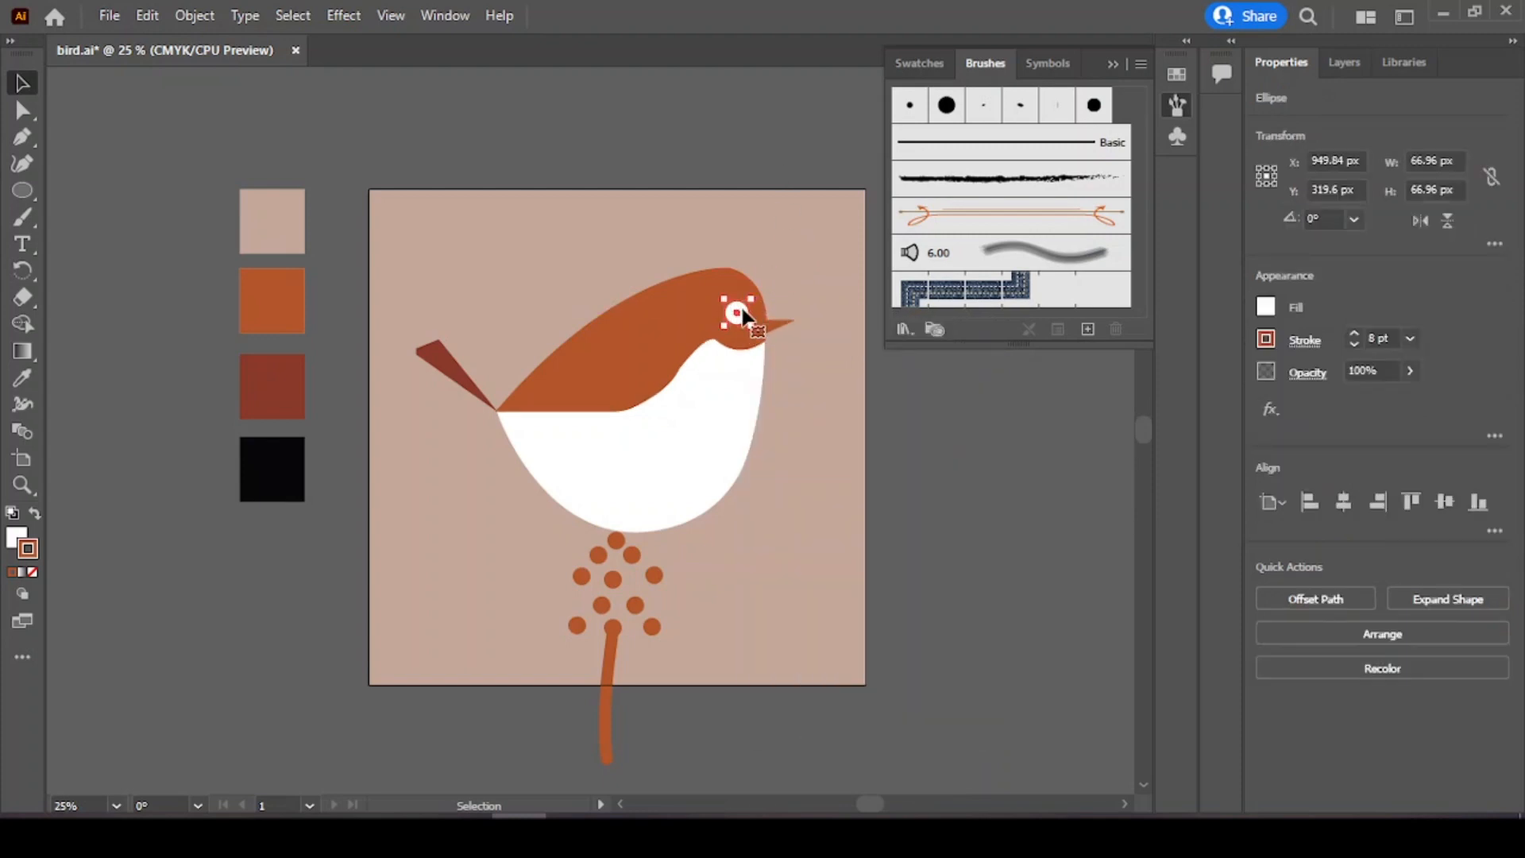
left_click(785, 181)
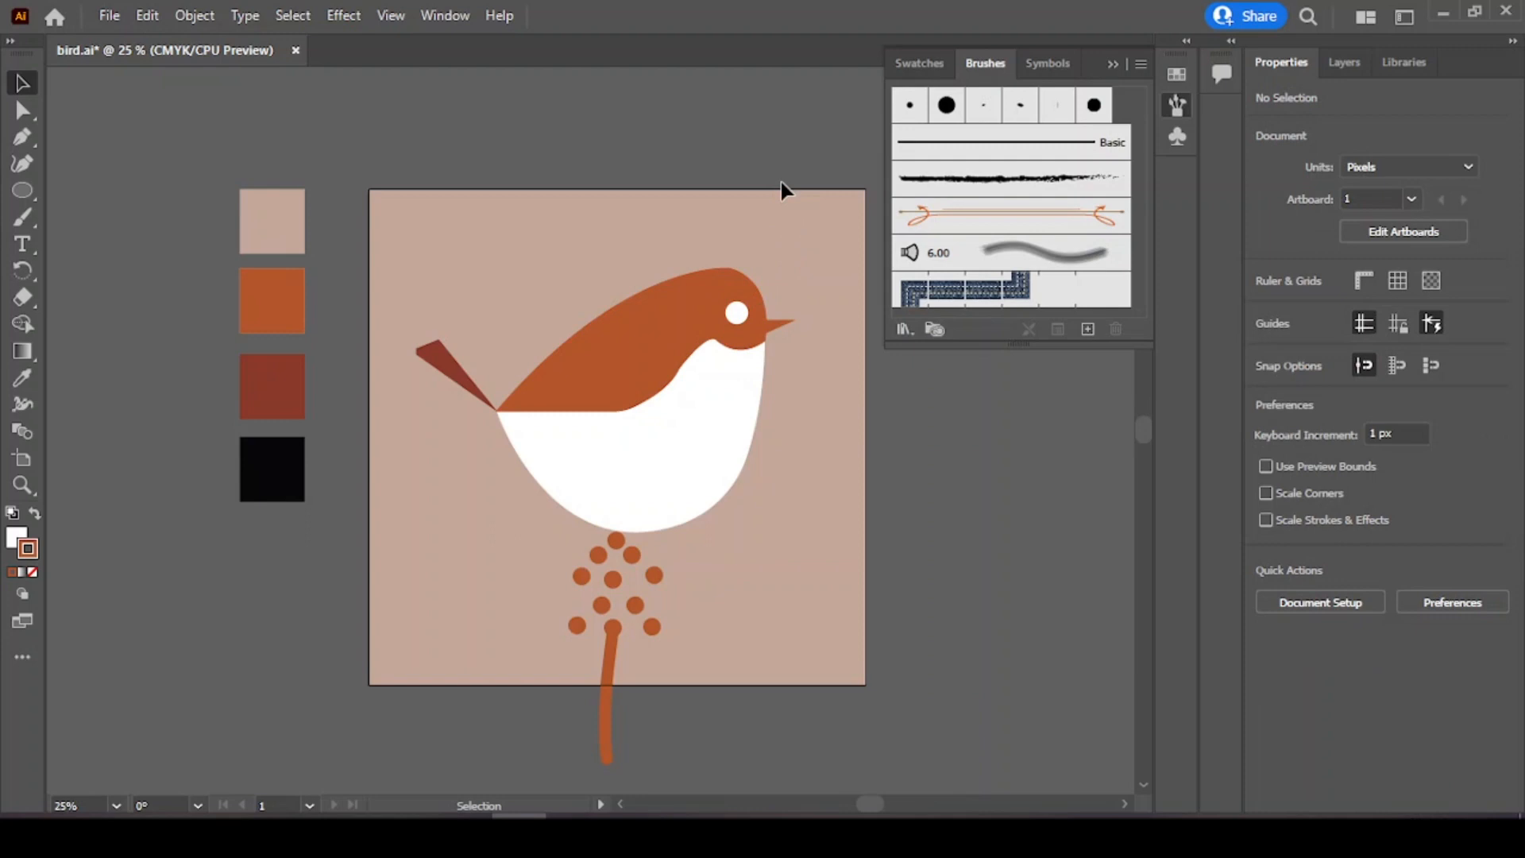
left_click(23, 189)
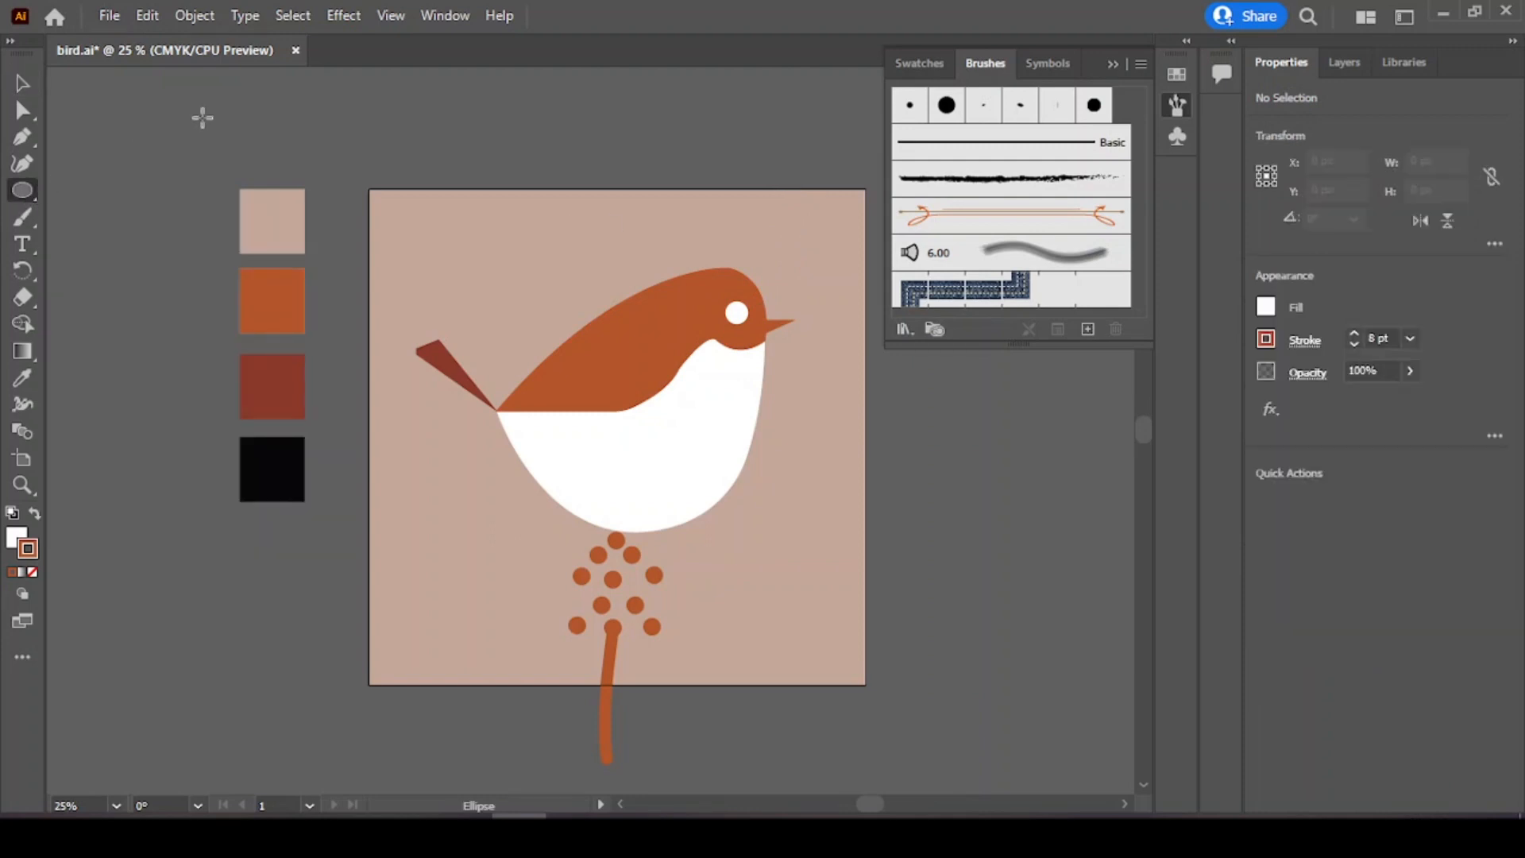
Step: Draw a small circle about 39 px wide, fill it black and move it into the white eye as a pupil
left_click_drag(751, 214, 766, 230)
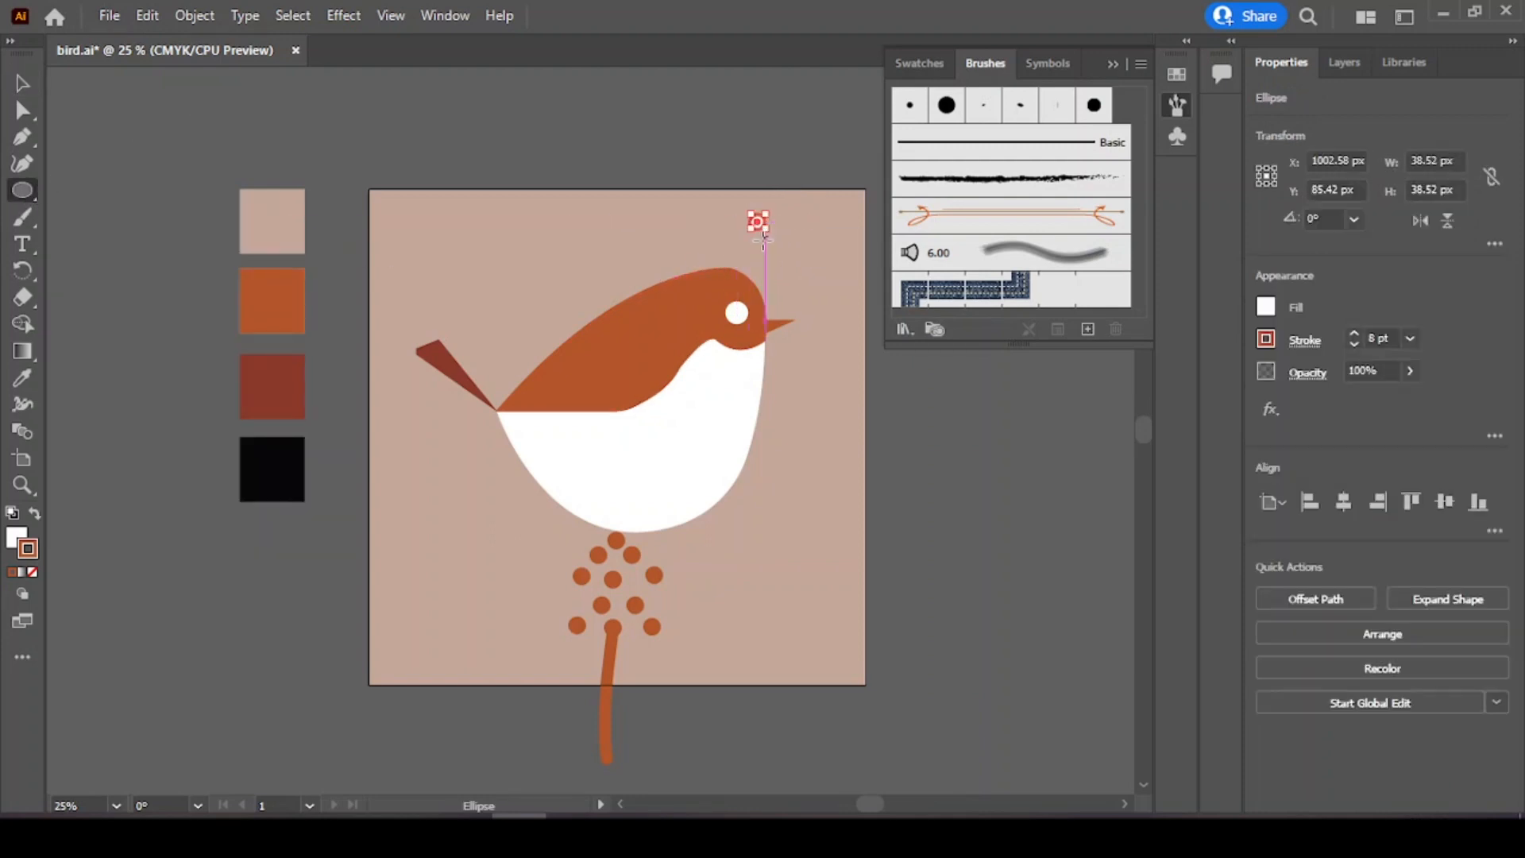
left_click(22, 378)
left_click(276, 453)
key("v")
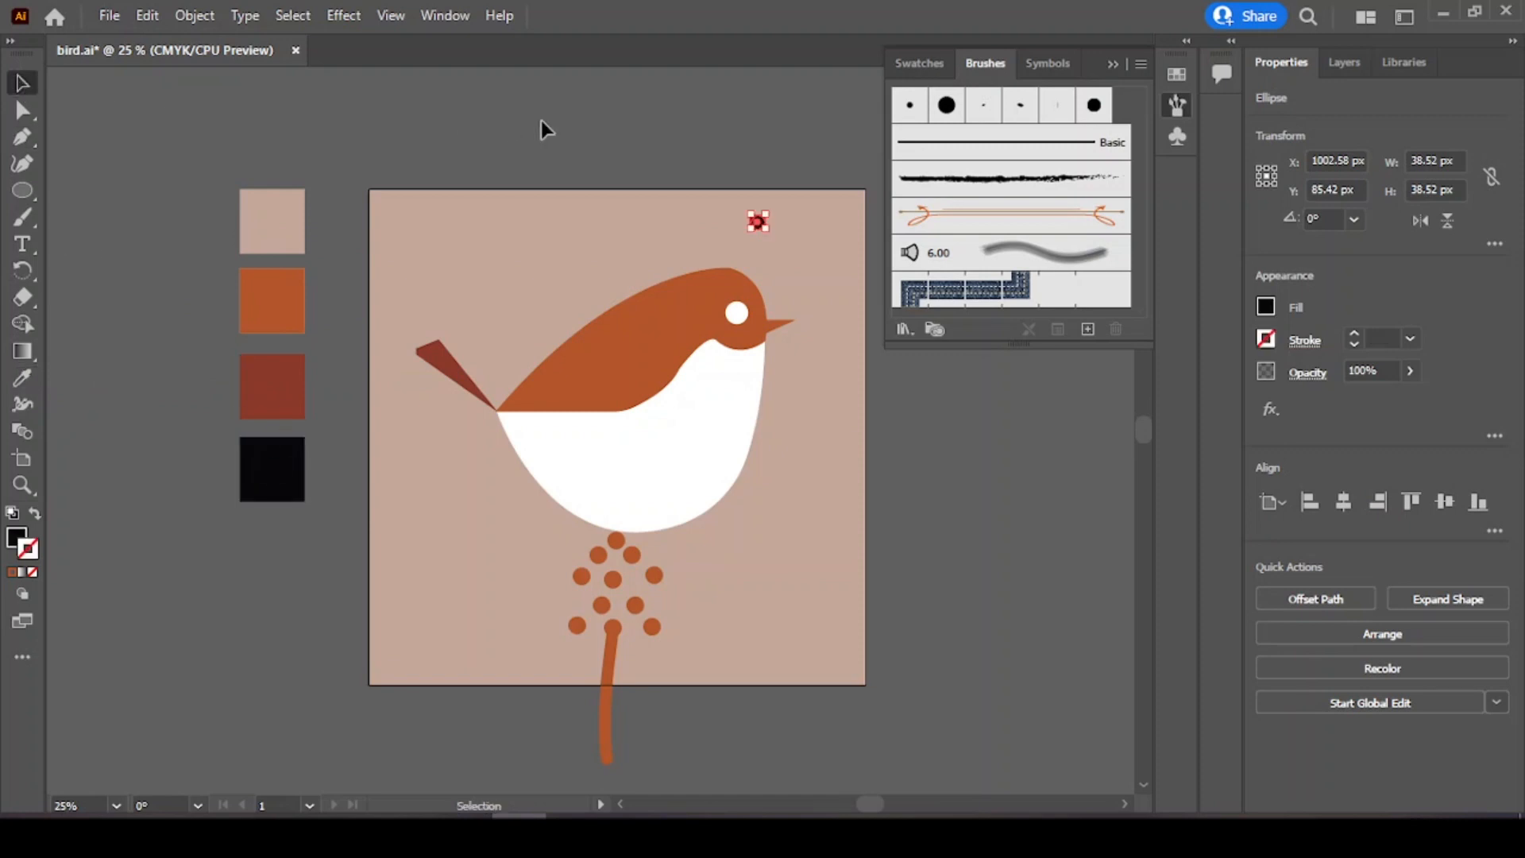
left_click(547, 129)
left_click_drag(757, 222, 747, 300)
left_click_drag(737, 316, 738, 315)
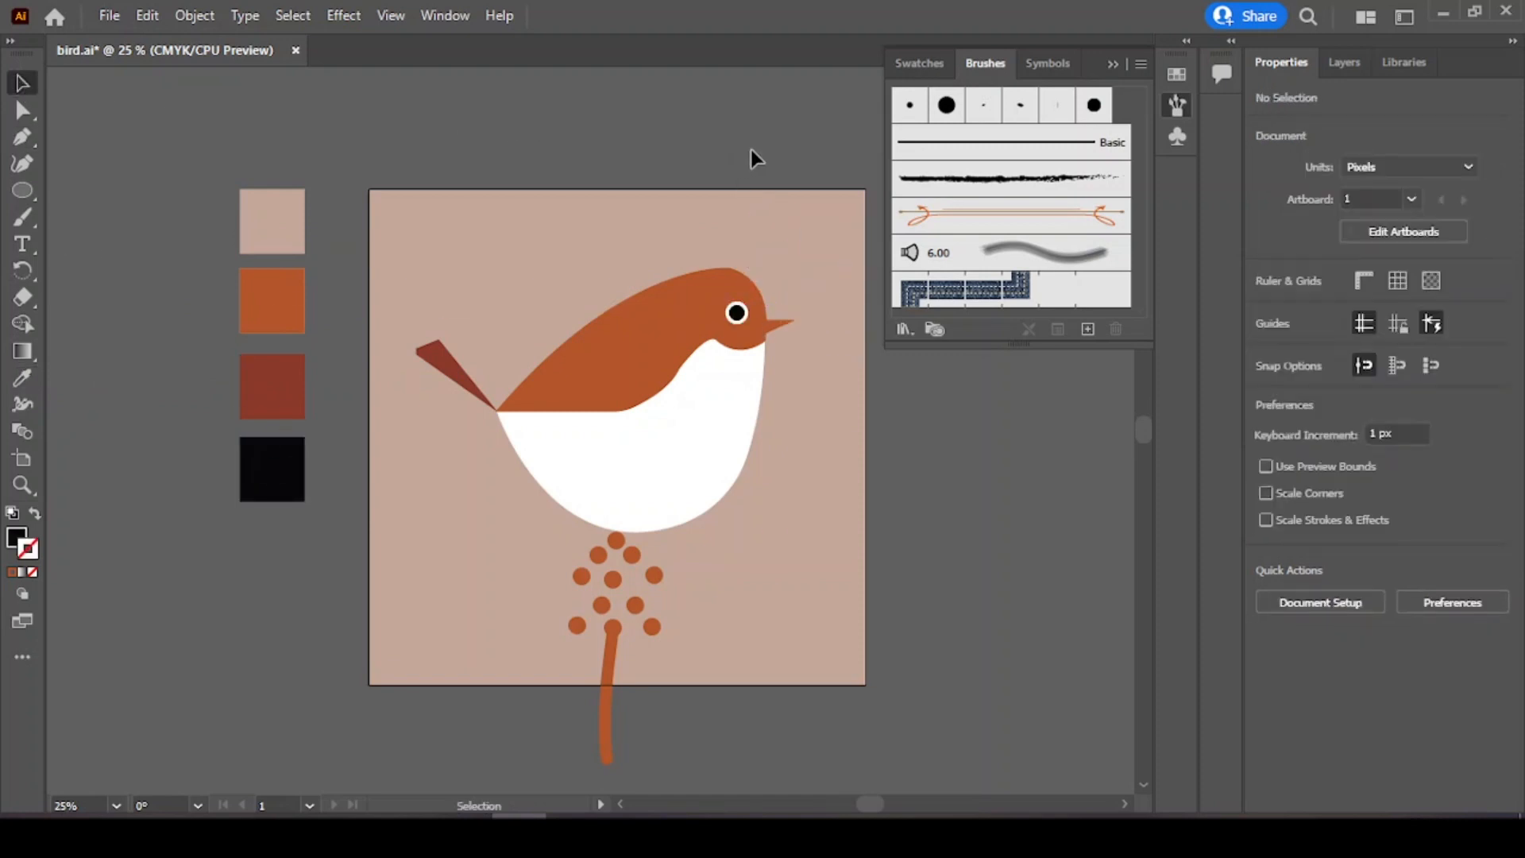
Step: Sample the dark red swatch and paint a spot on the bird's chest with the Paintbrush
left_click(288, 372)
left_click(22, 217)
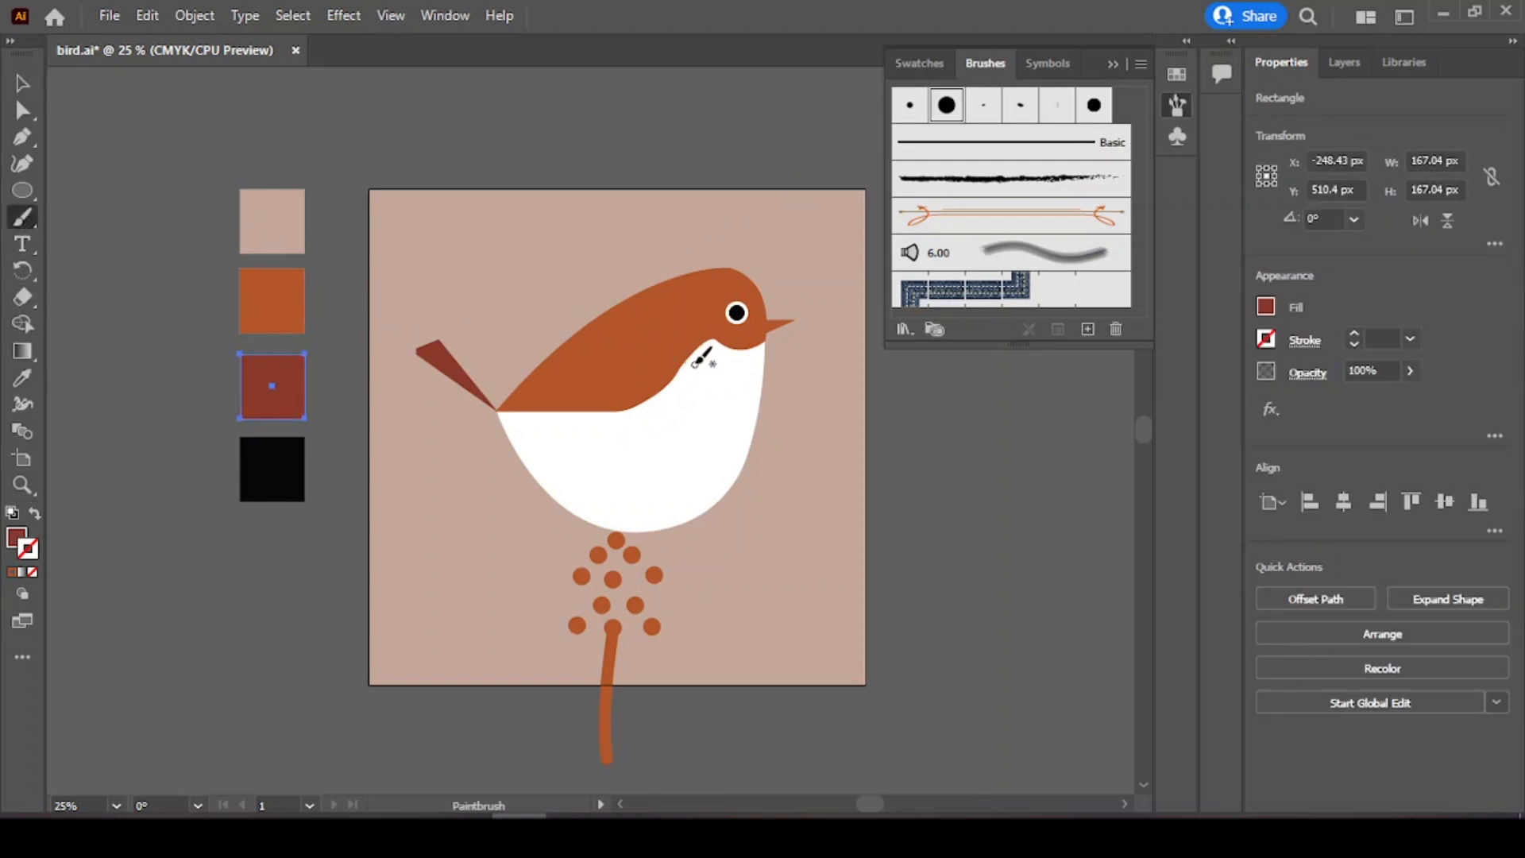
left_click(709, 367)
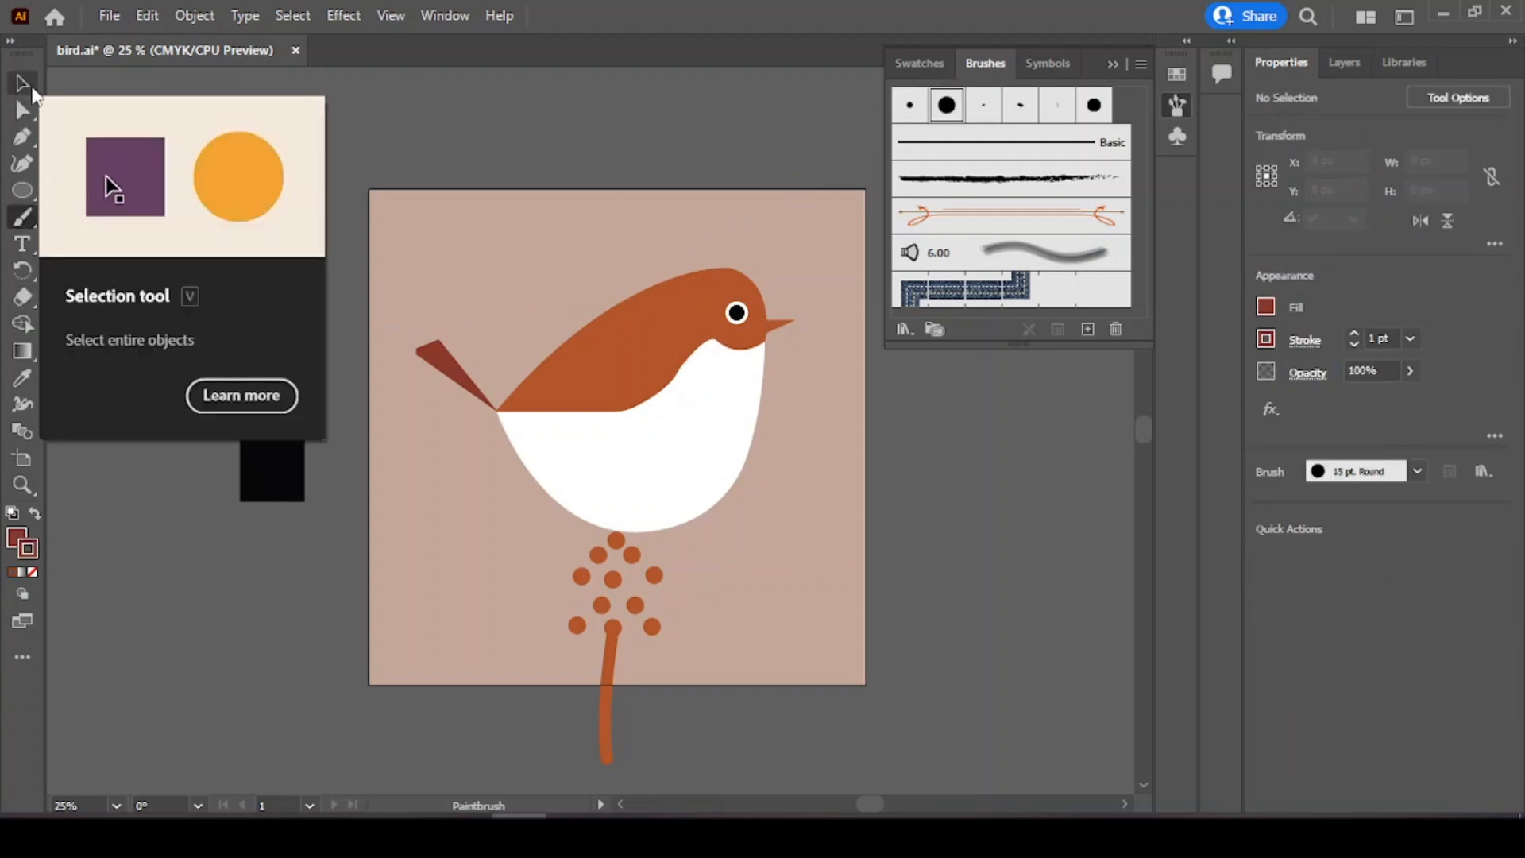
left_click(26, 84)
left_click(23, 216)
Step: Add a new layer above the existing layers
left_click(1342, 63)
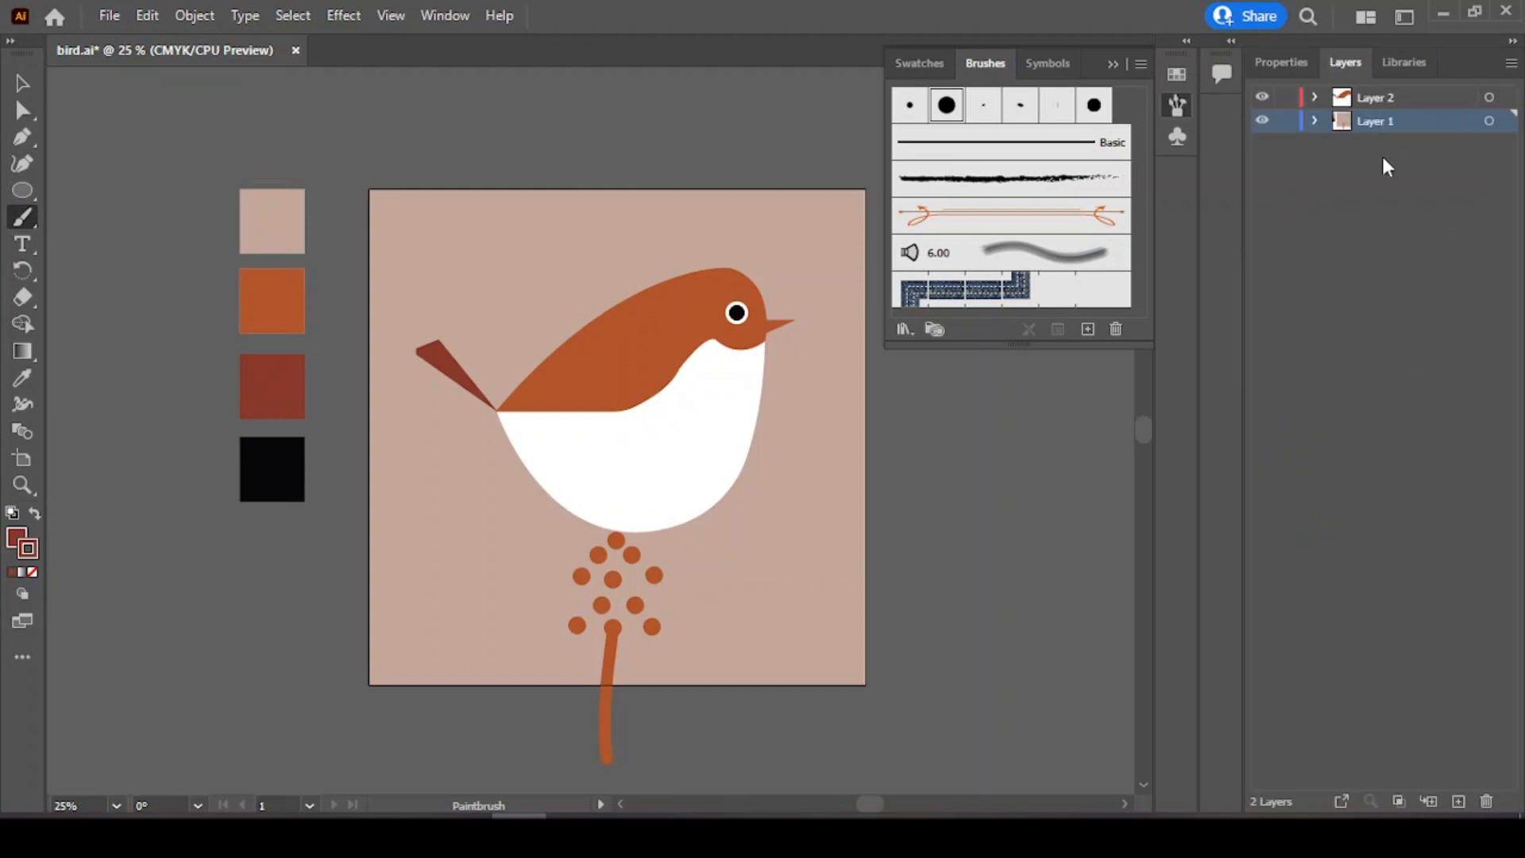
left_click(1421, 98)
left_click(1458, 802)
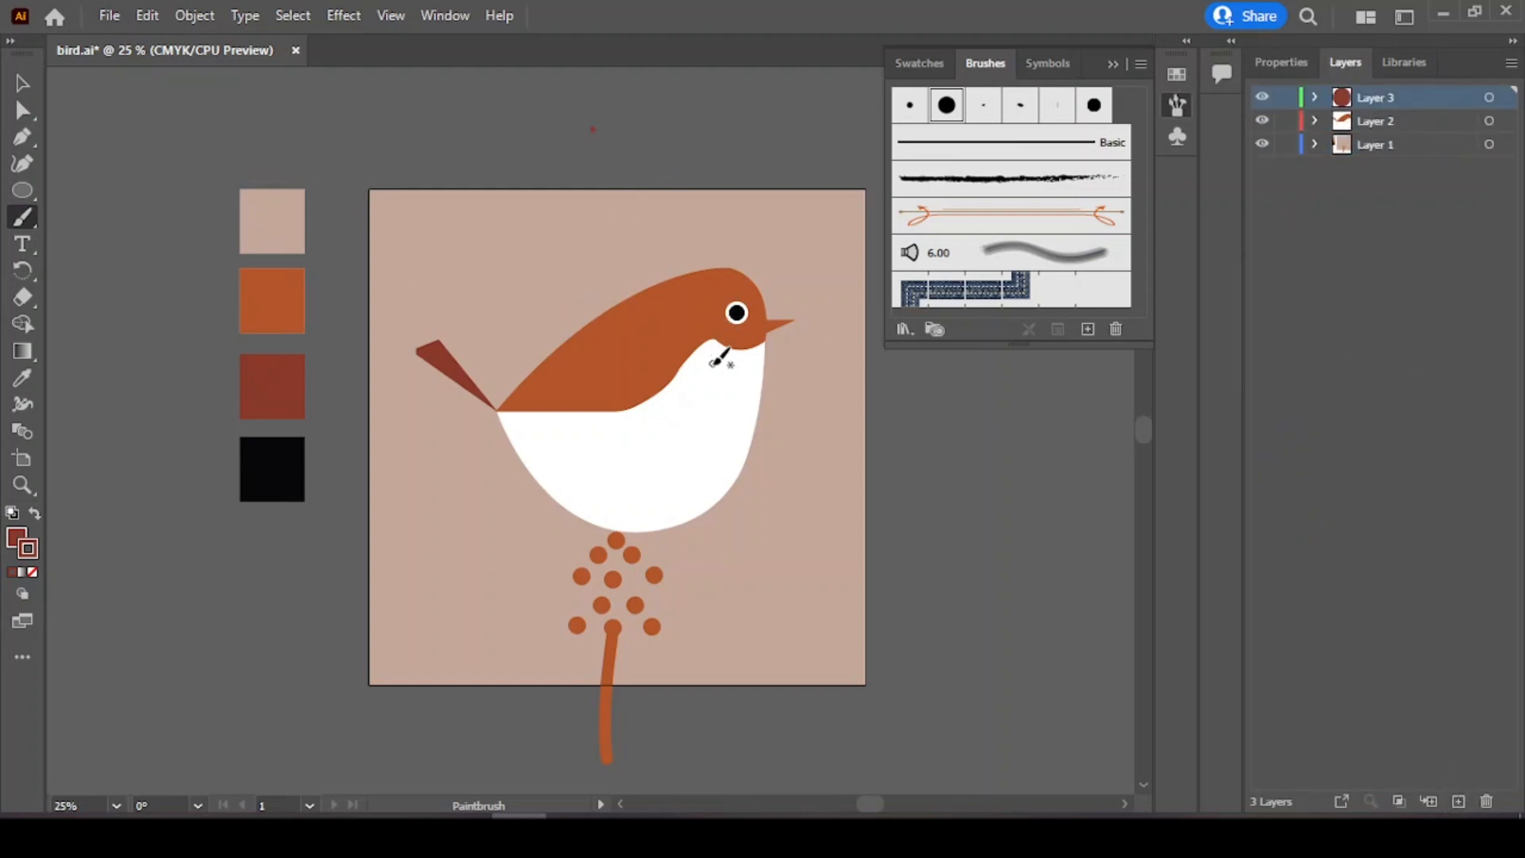
Step: Paint two more dark red spots on the white belly with the Paintbrush
left_click(1280, 63)
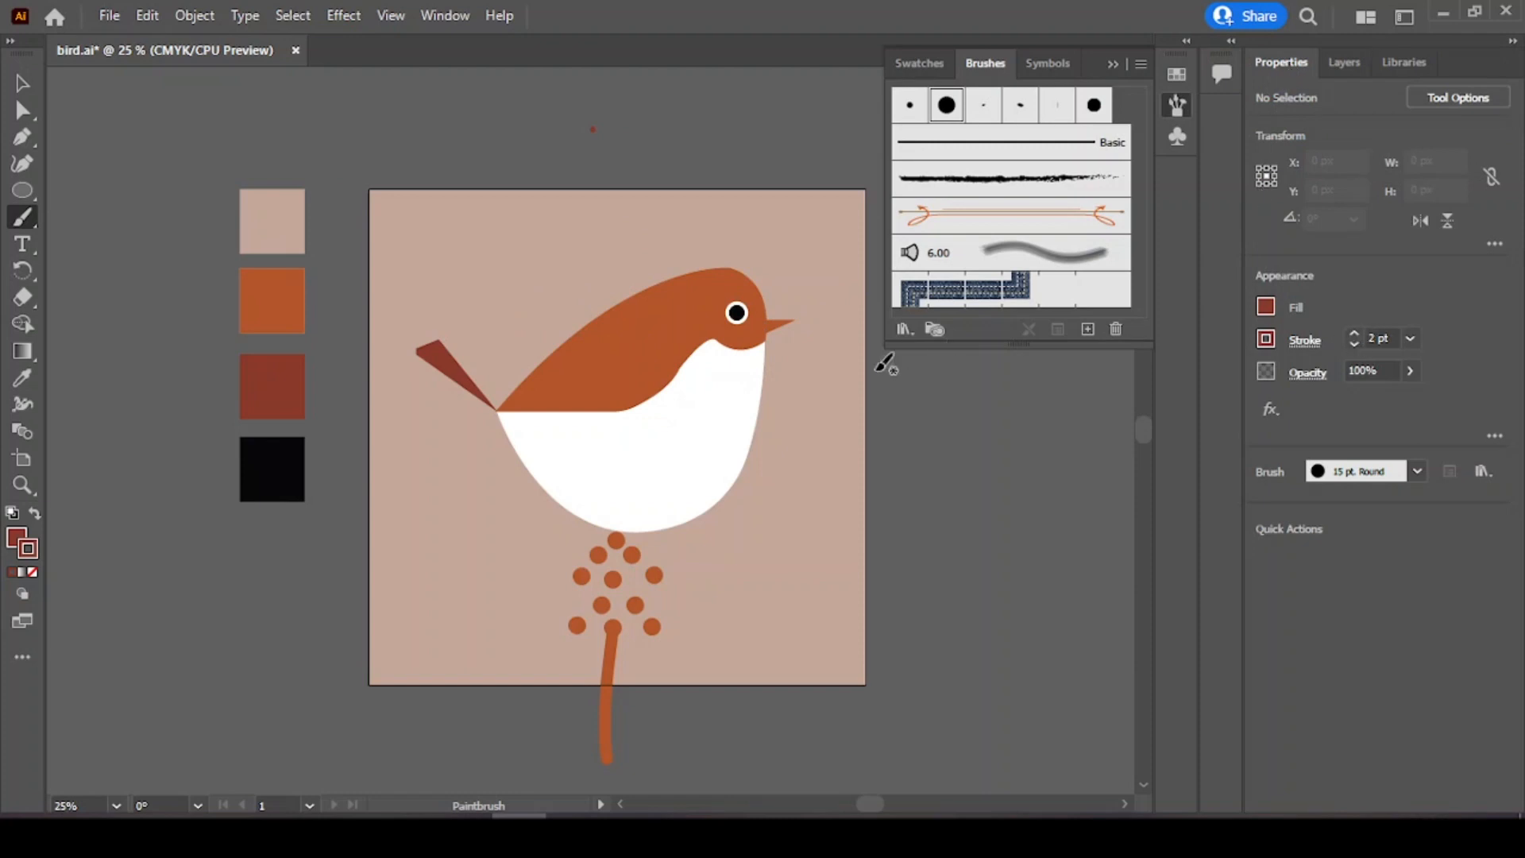
left_click(694, 482)
left_click(647, 427)
Step: Sample the light beige swatch and paint light beige speckles across the white belly
left_click(22, 378)
left_click(278, 306)
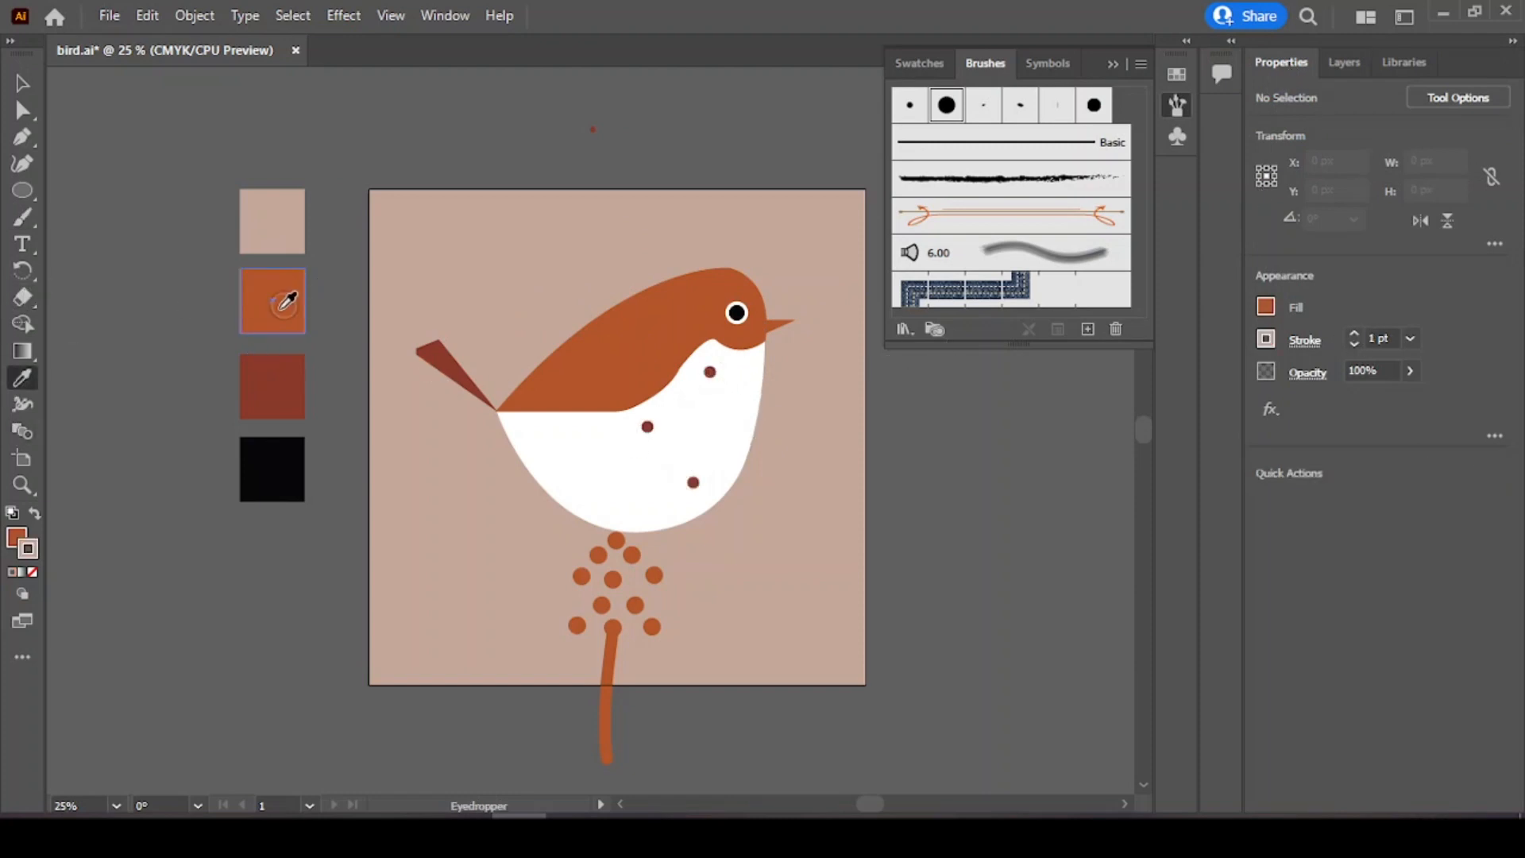
left_click(22, 217)
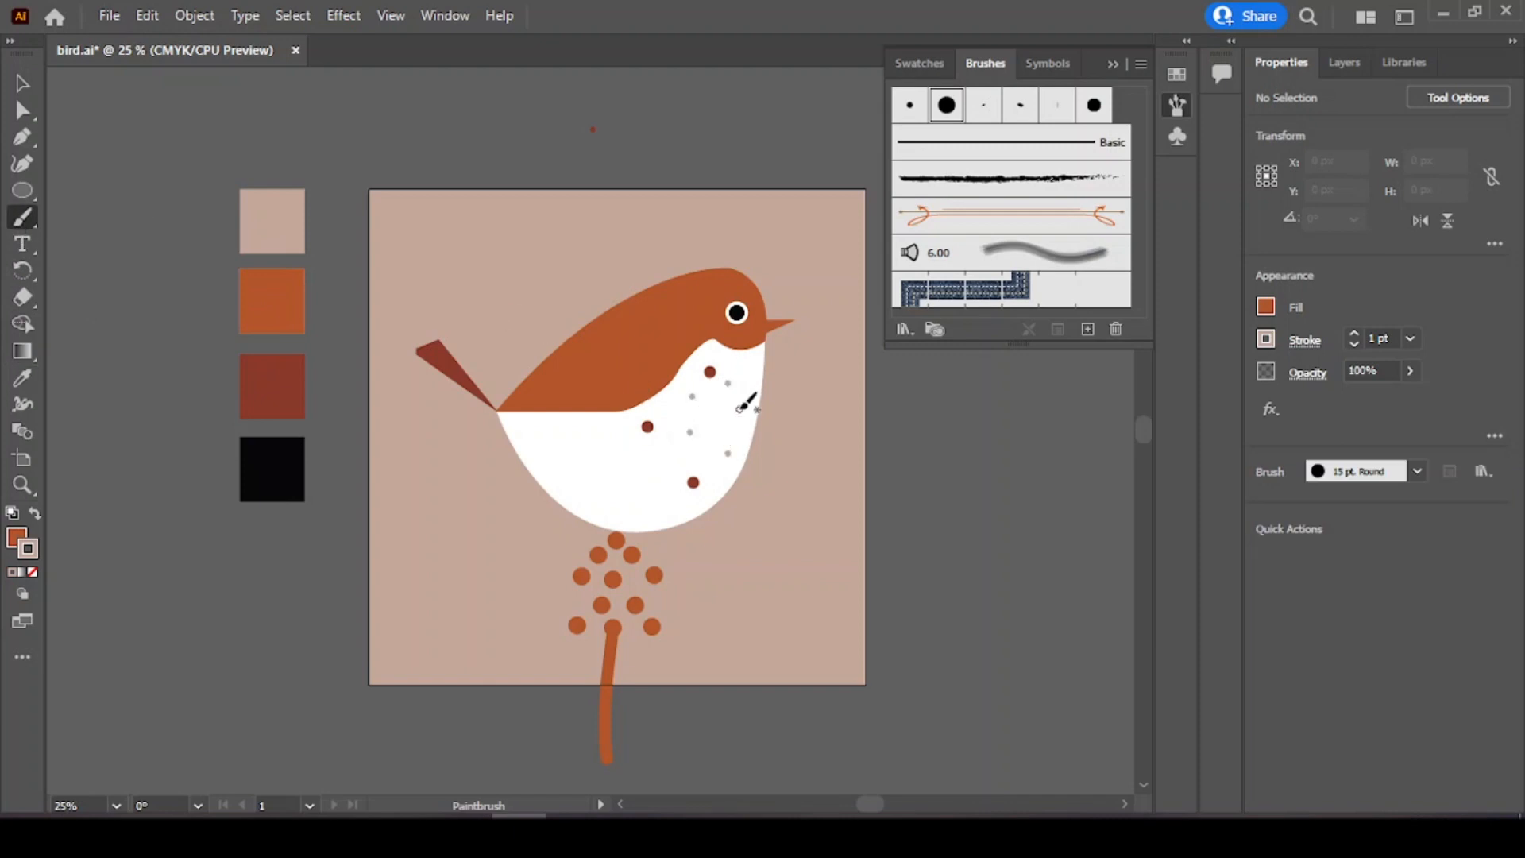
left_click(739, 409)
left_click(21, 381)
left_click(288, 228)
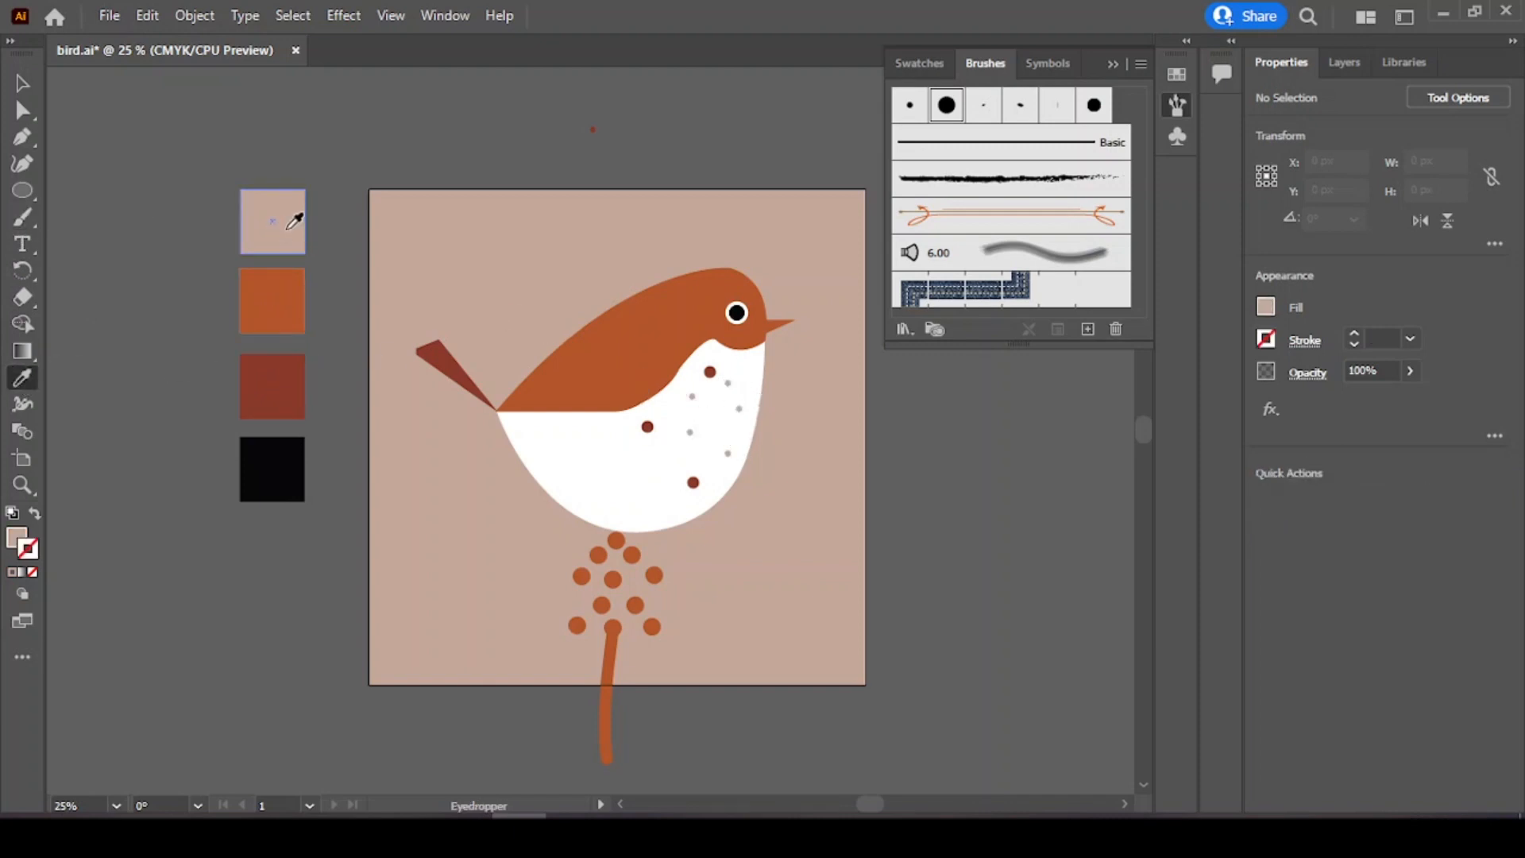
left_click(1353, 334)
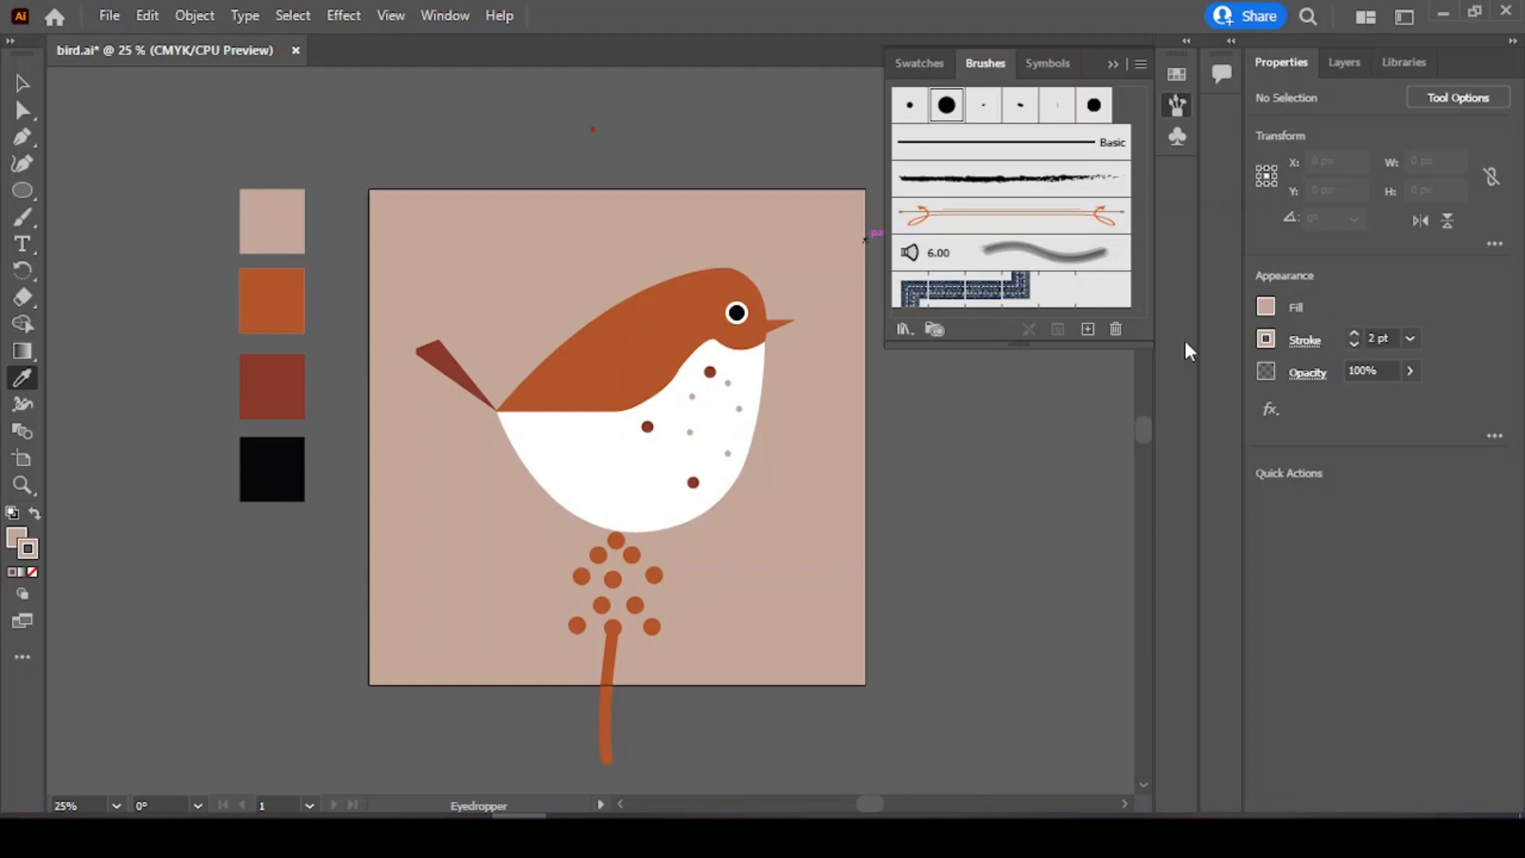
left_click(22, 216)
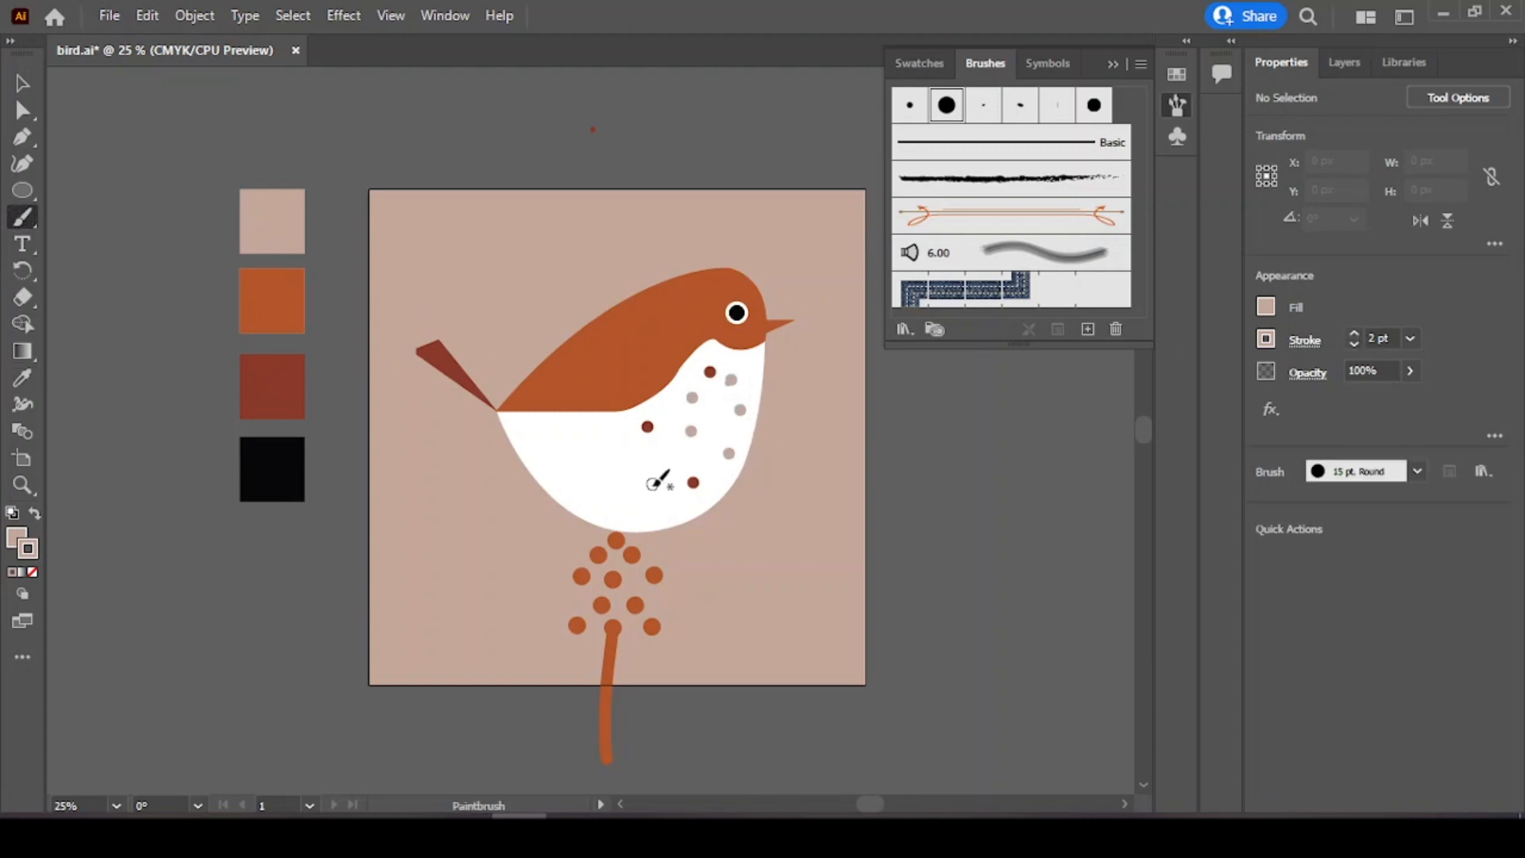
left_click(663, 473)
Step: Switch to the dark red swatch and paint additional dark red spots across the chest and belly
left_click(22, 378)
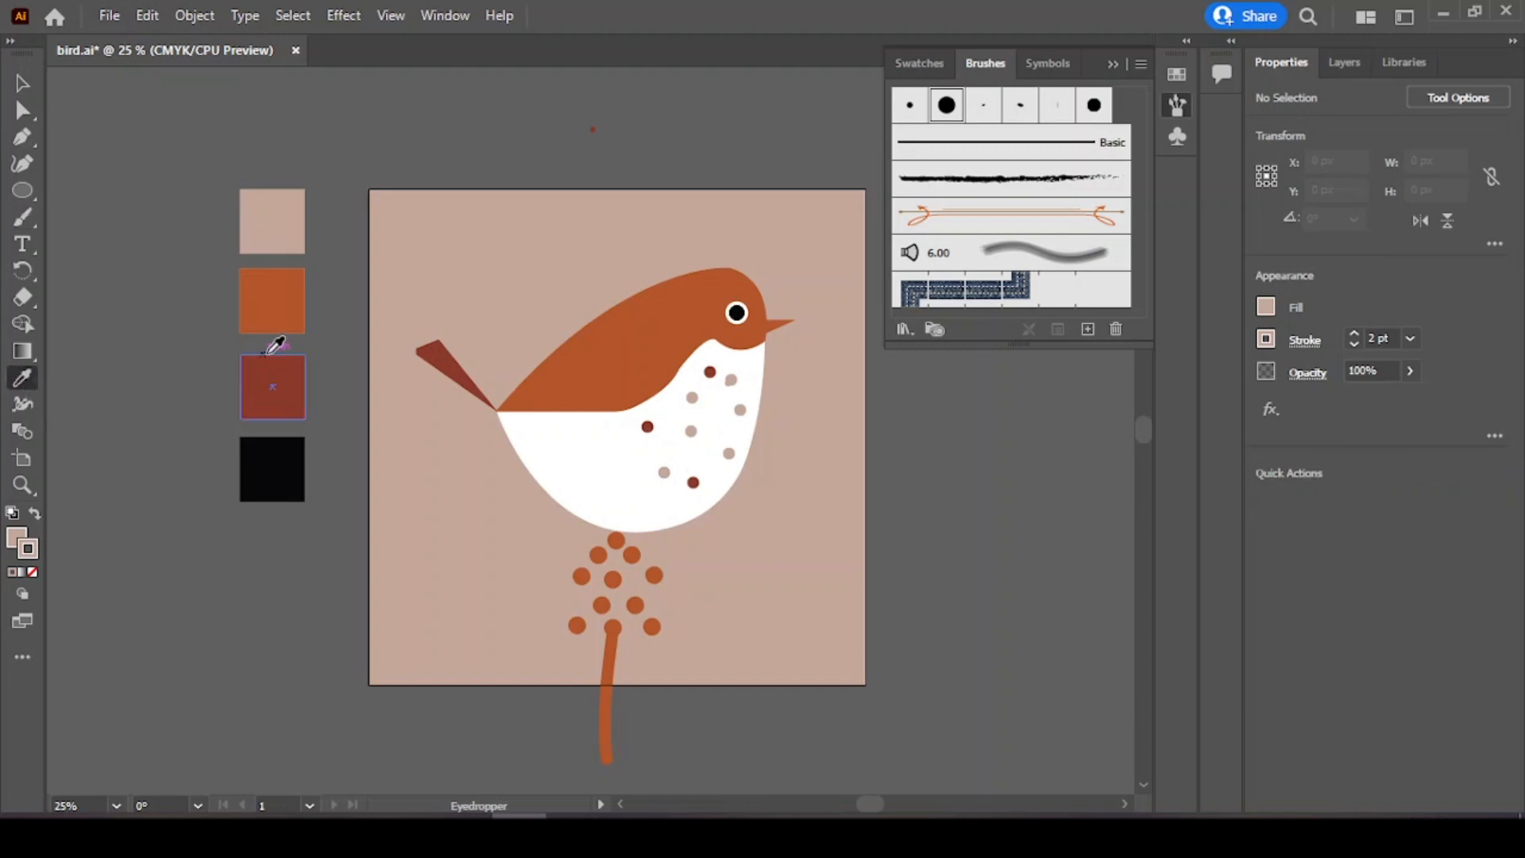
left_click(283, 305)
left_click(293, 387)
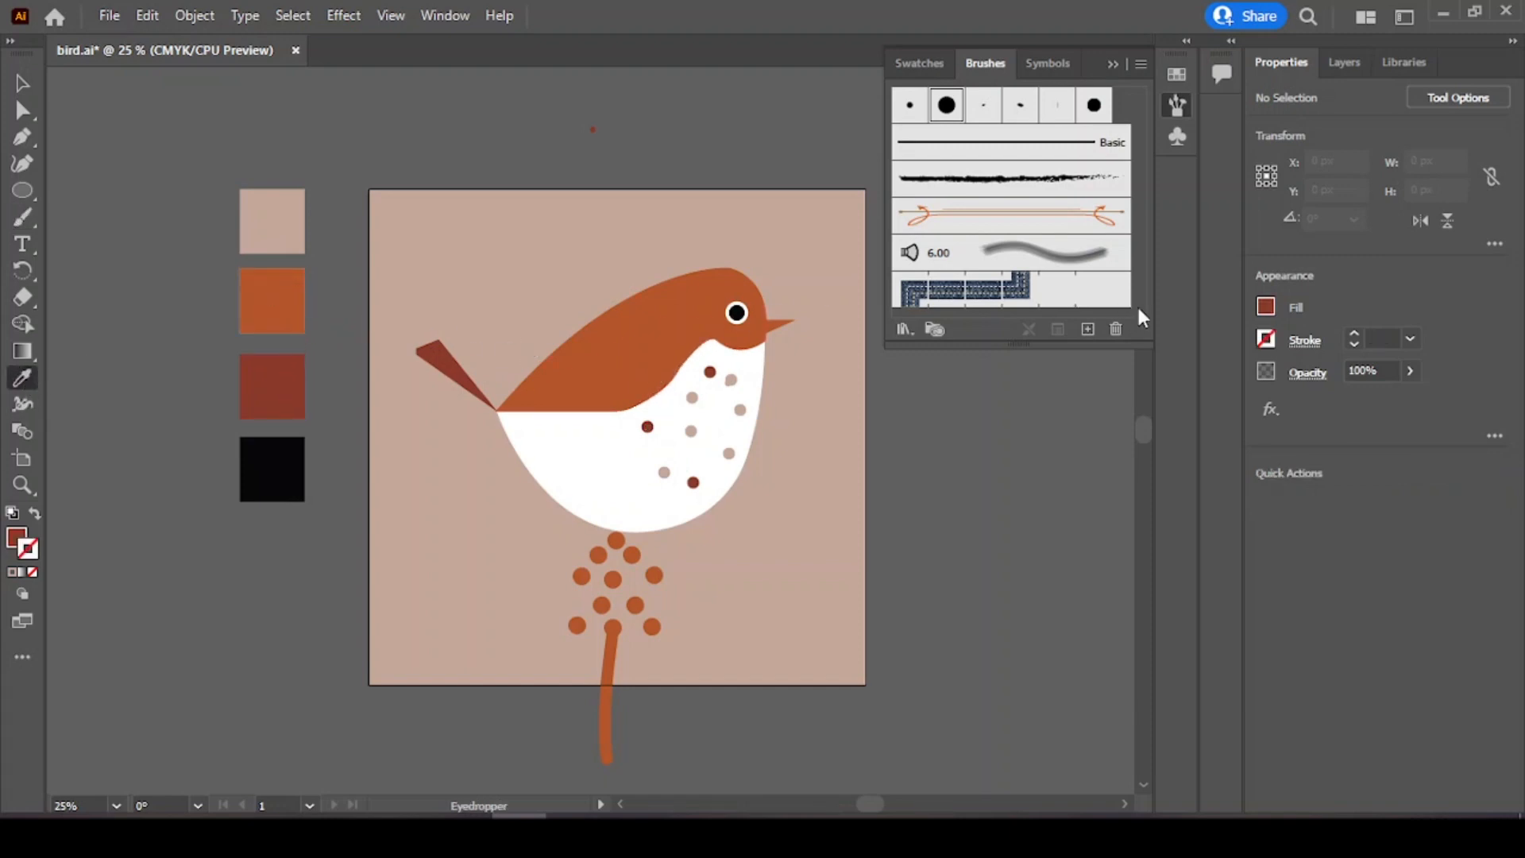
left_click(22, 216)
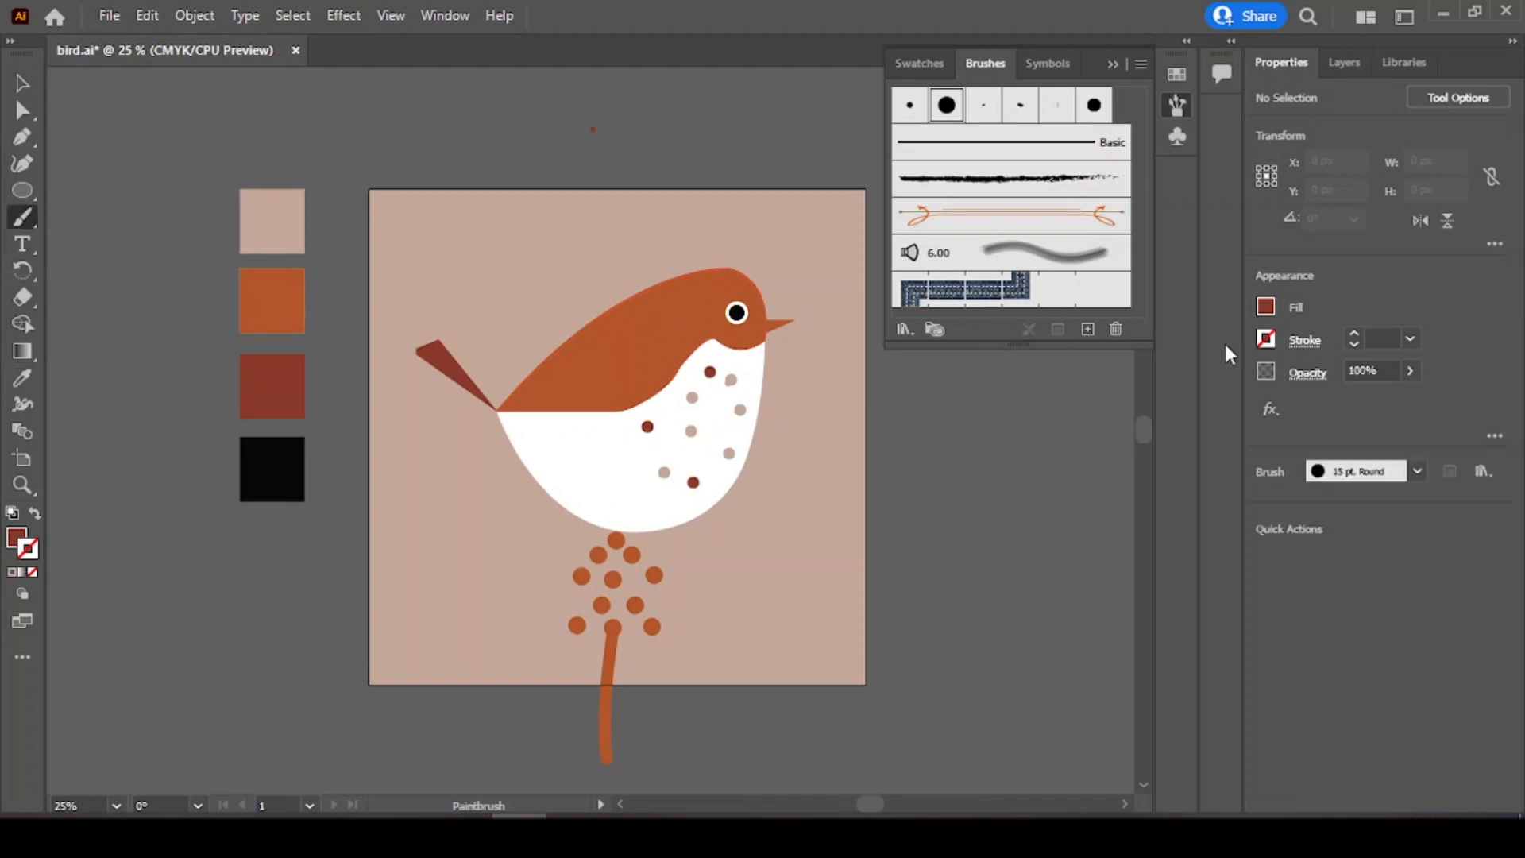
left_click(1354, 343)
key("ctrl+z")
left_click(22, 80)
left_click(715, 412)
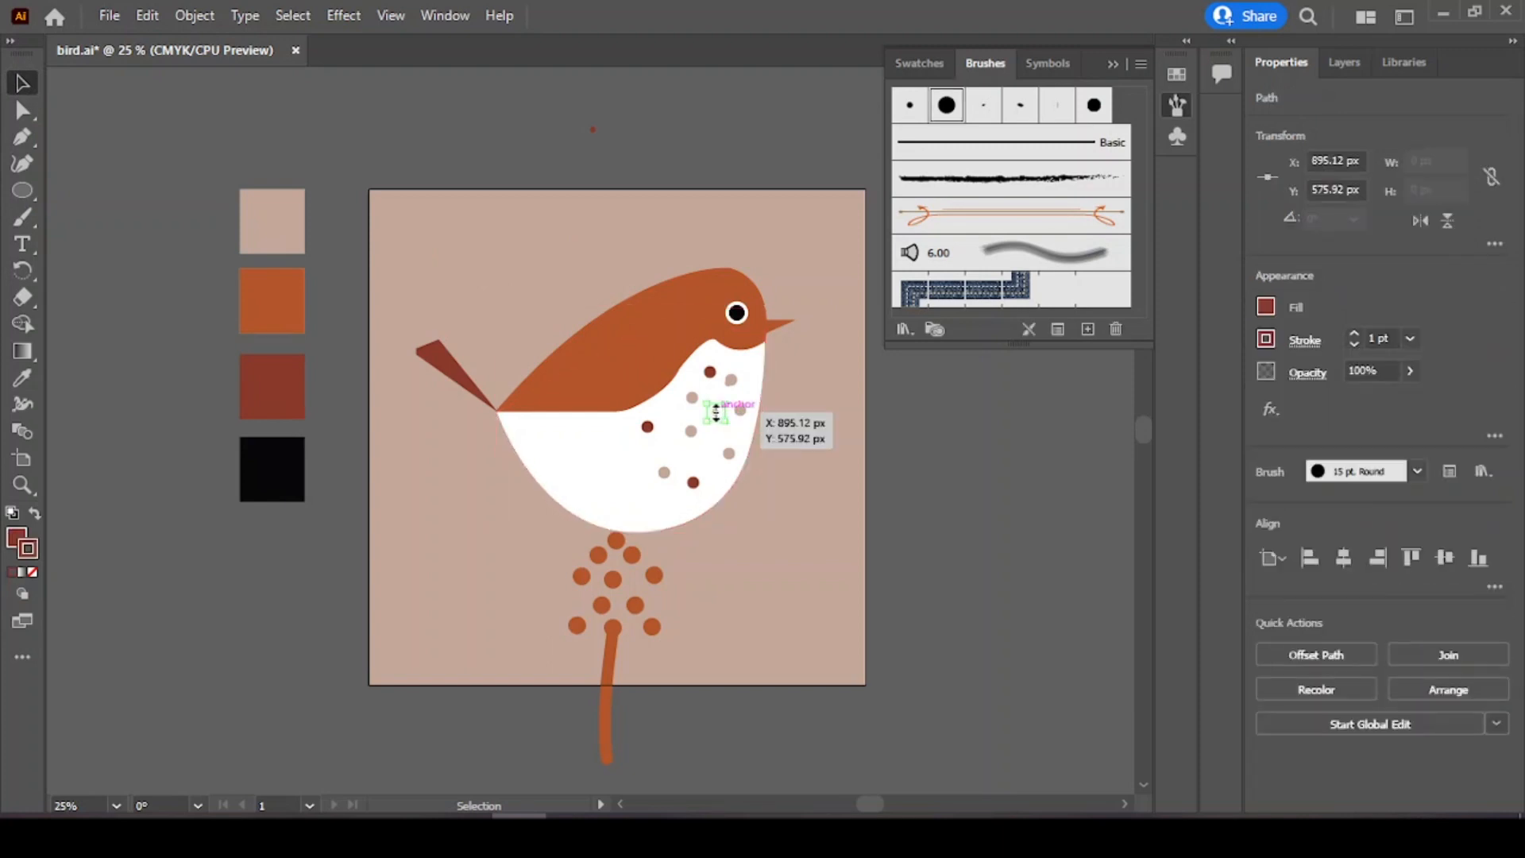
left_click(978, 422)
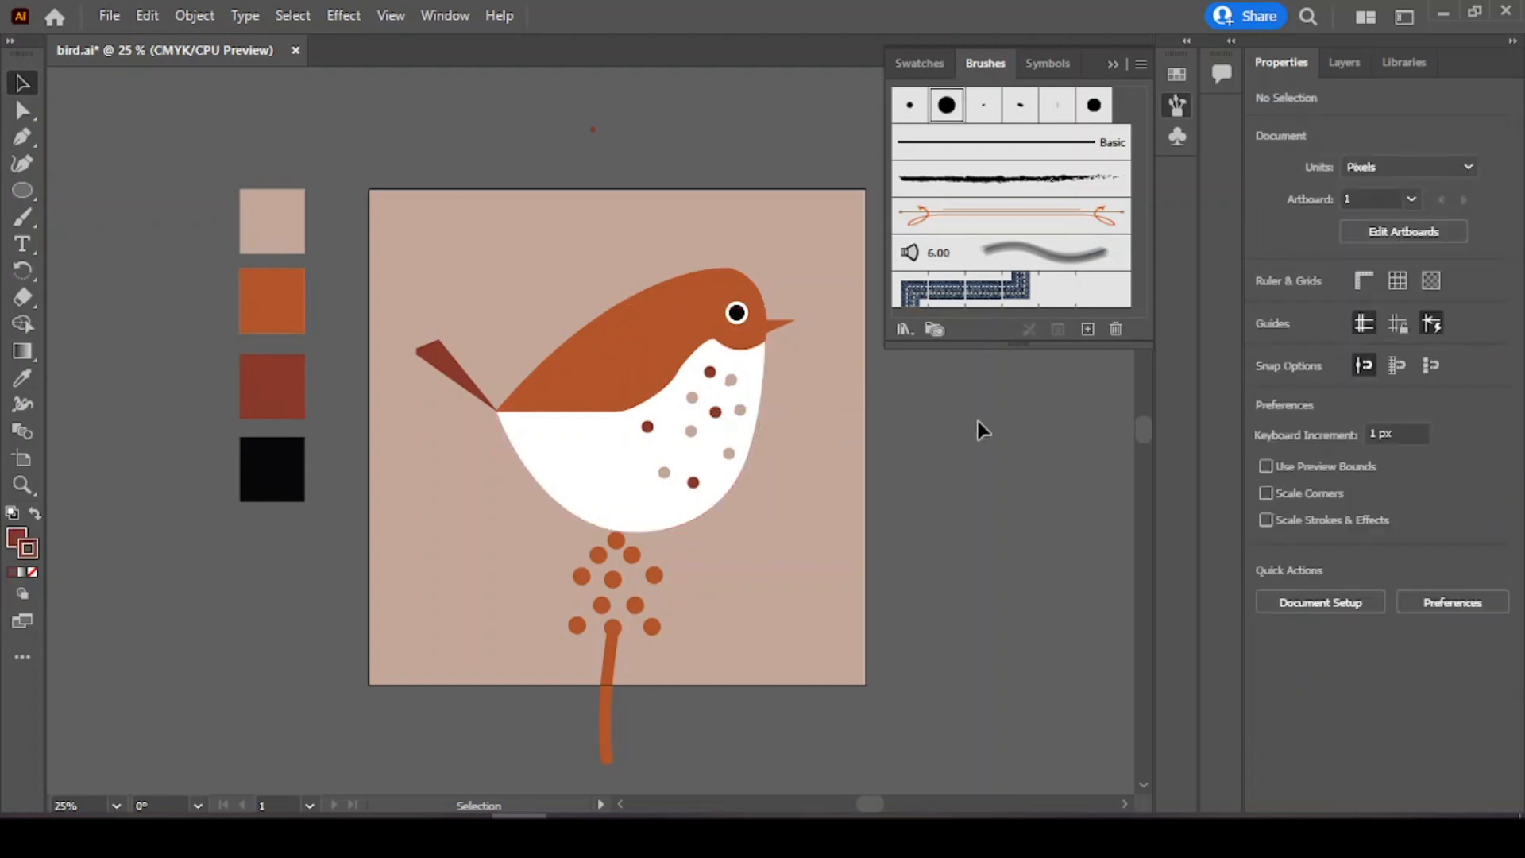
left_click(22, 216)
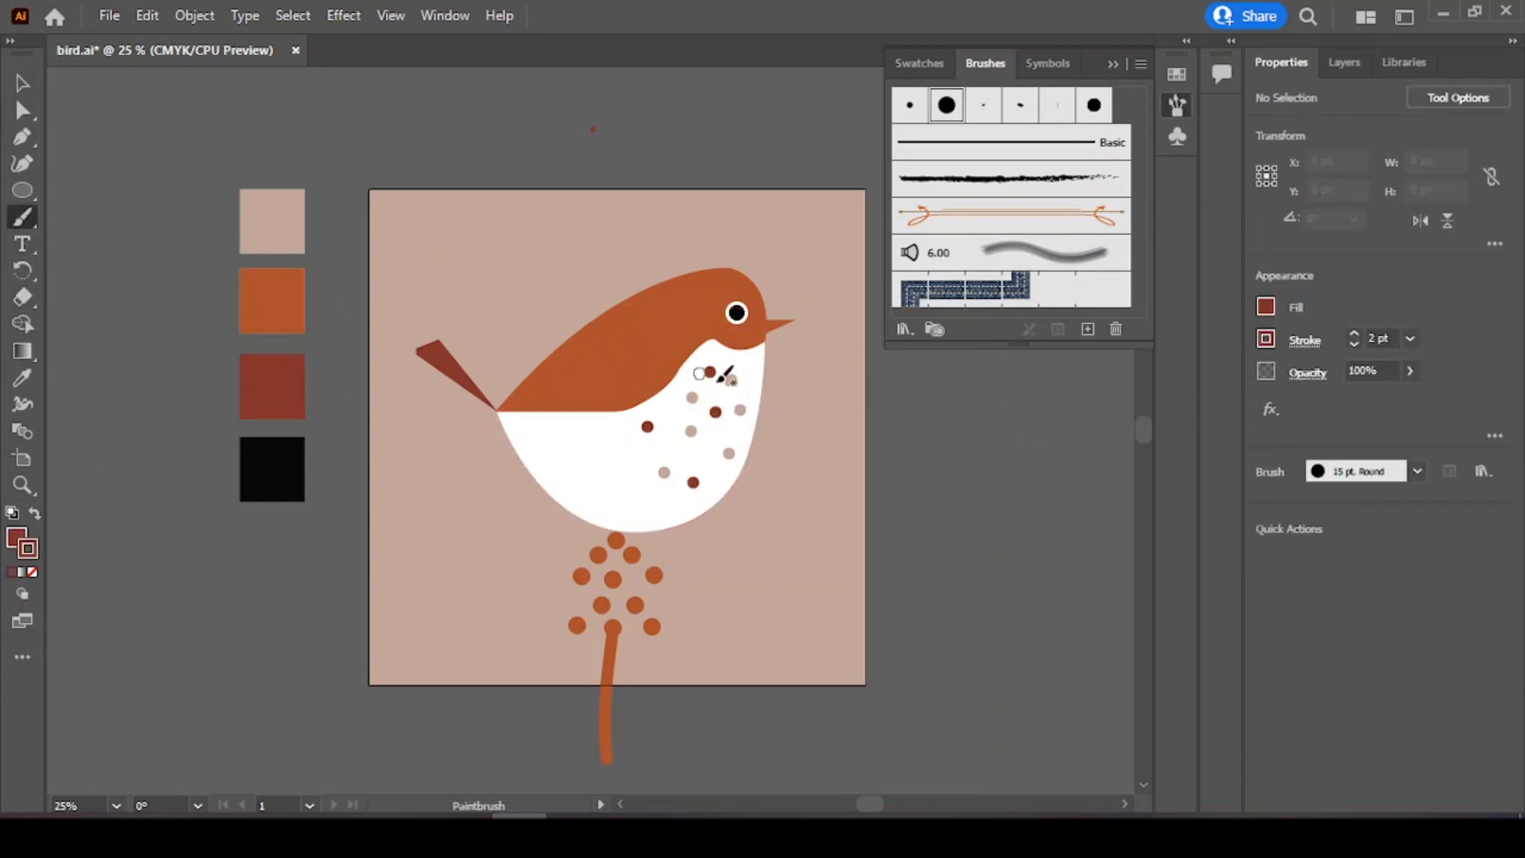
left_click(665, 500)
left_click(681, 414)
Step: Sample the black swatch and paint a few small black specks on the chest and belly
left_click(22, 378)
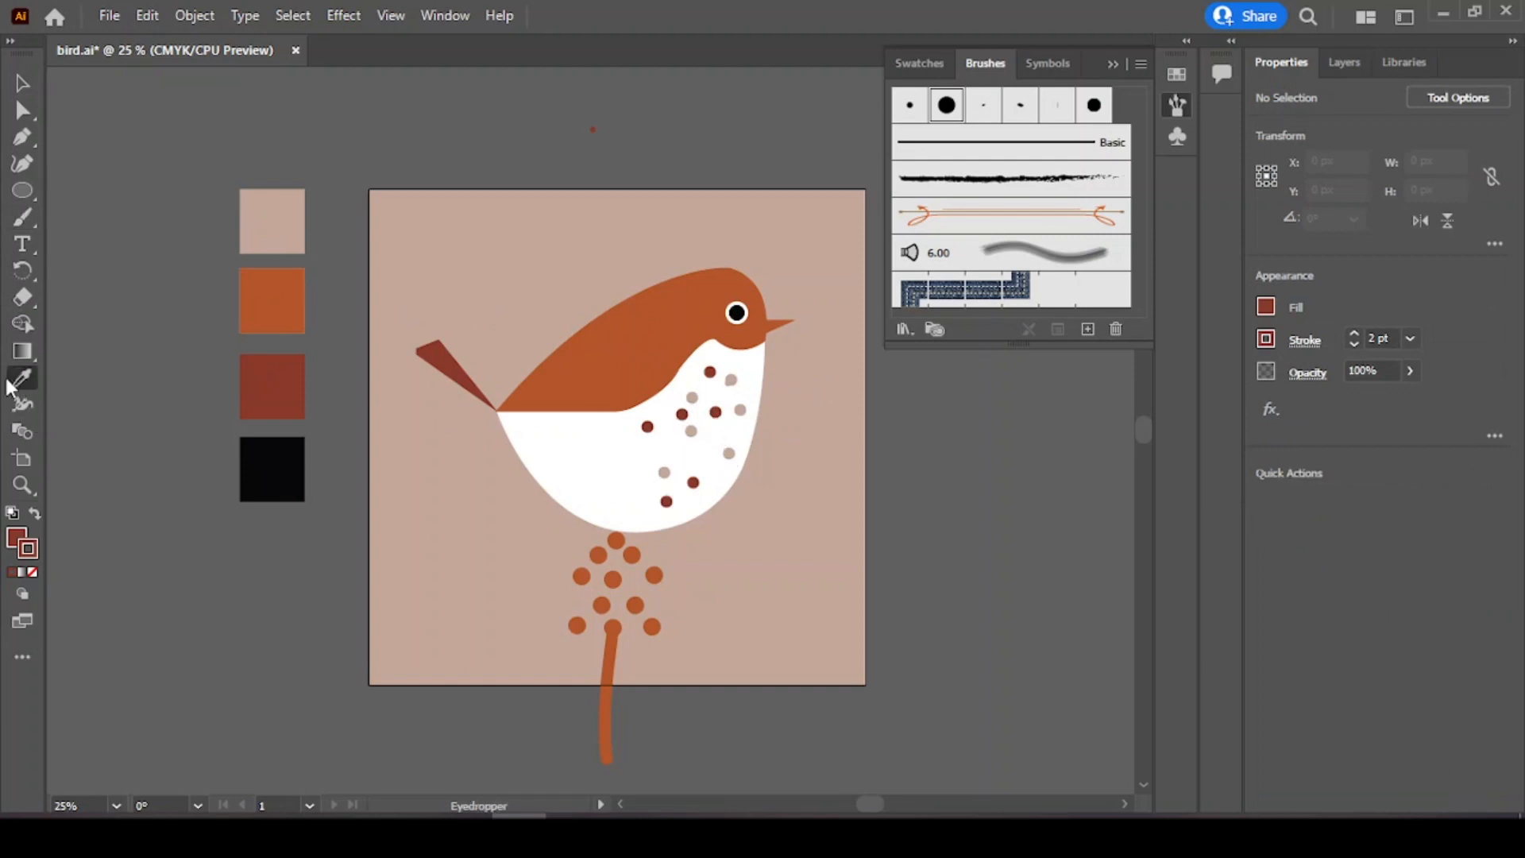
left_click(278, 464)
left_click(23, 216)
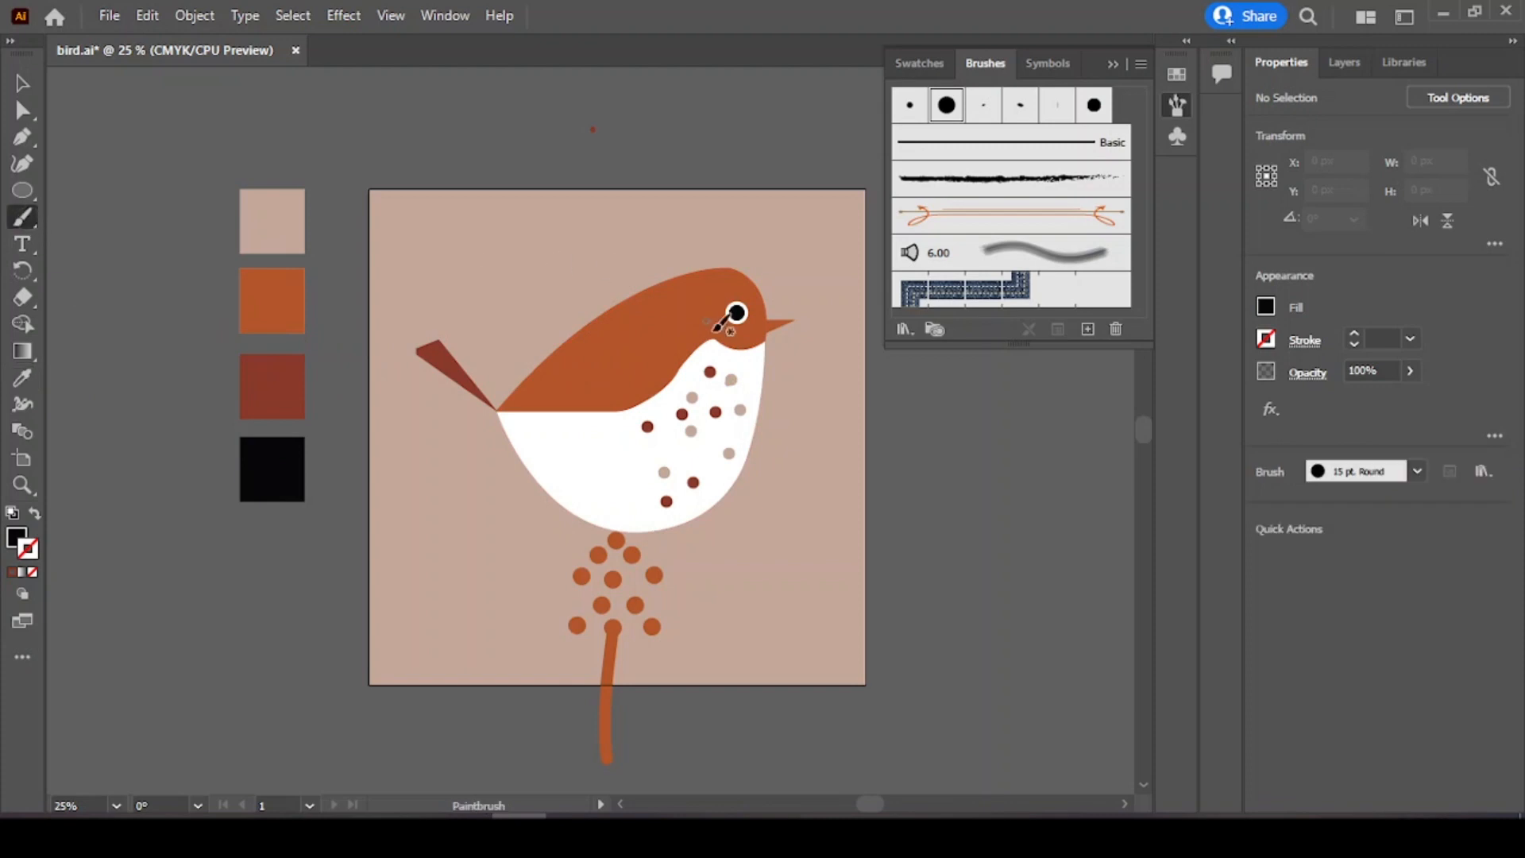
left_click(752, 359)
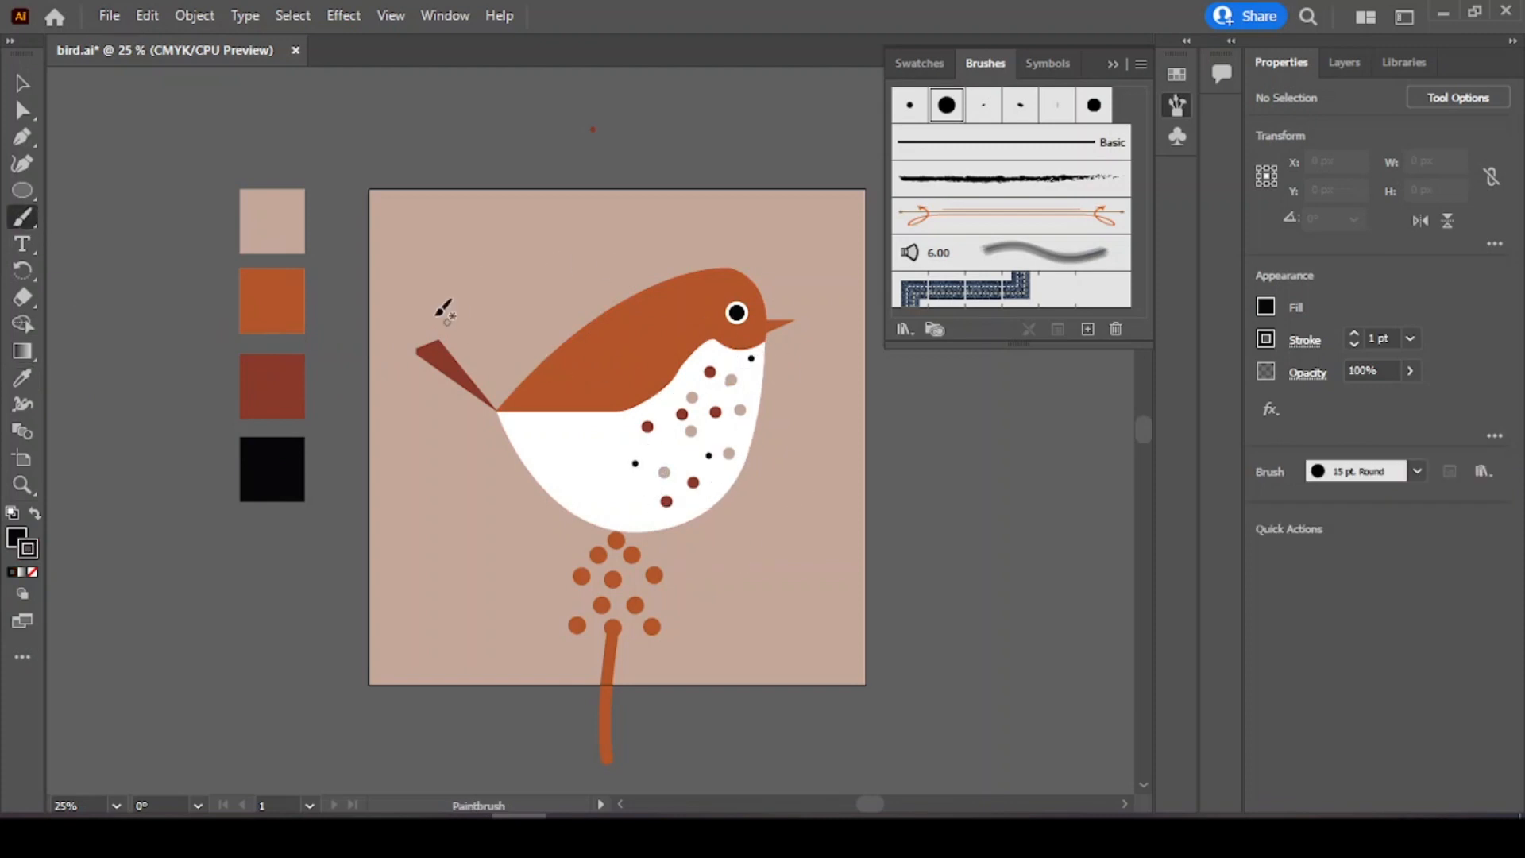
left_click(23, 83)
Step: Draw a small curved shape with the Pen tool beside the artboard
left_click(1346, 62)
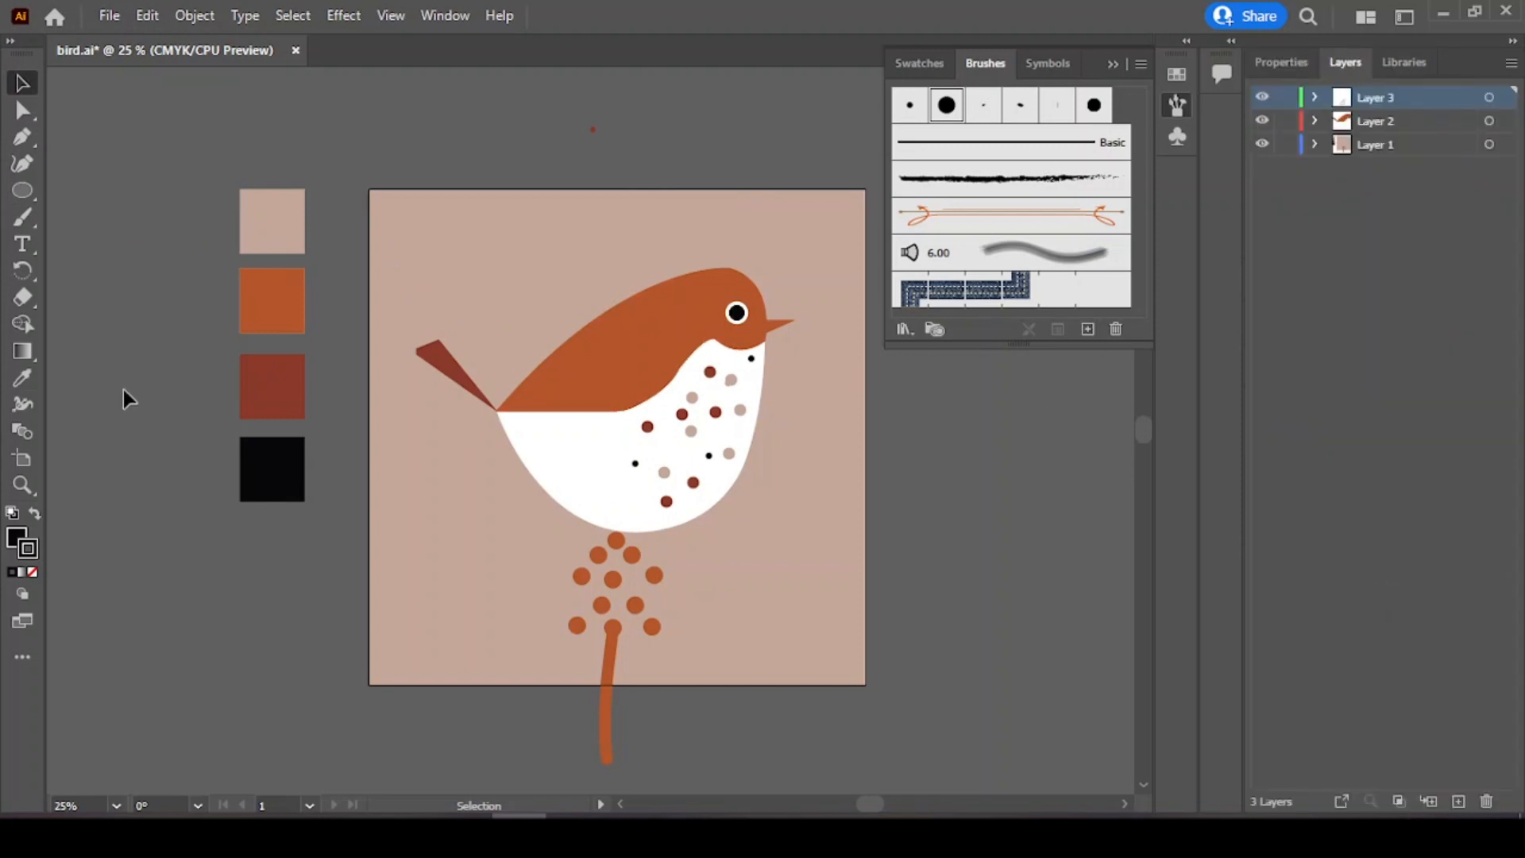
left_click(21, 211)
key("p")
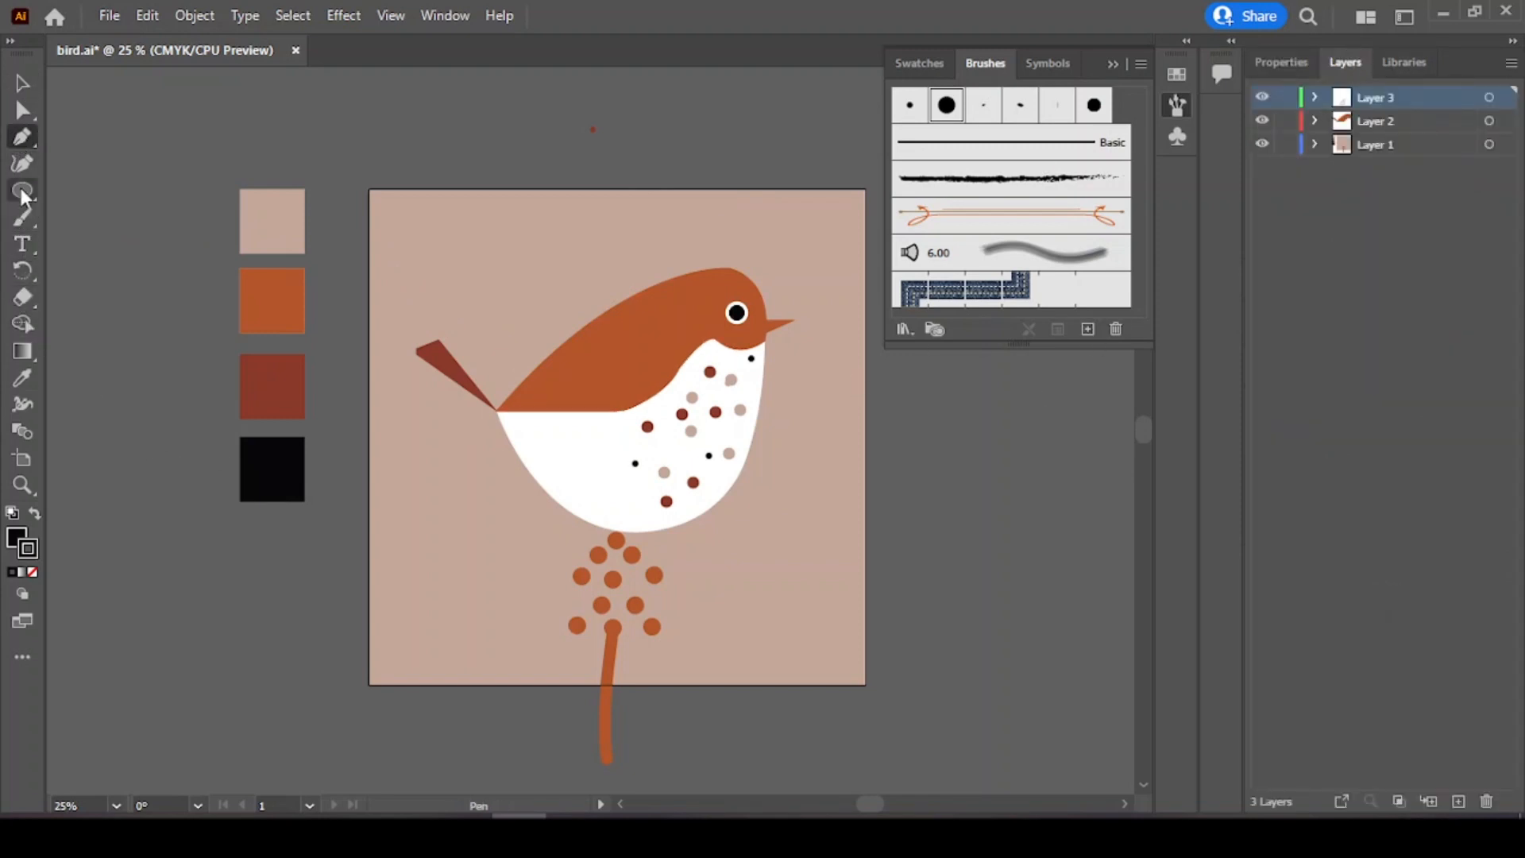
left_click(271, 579)
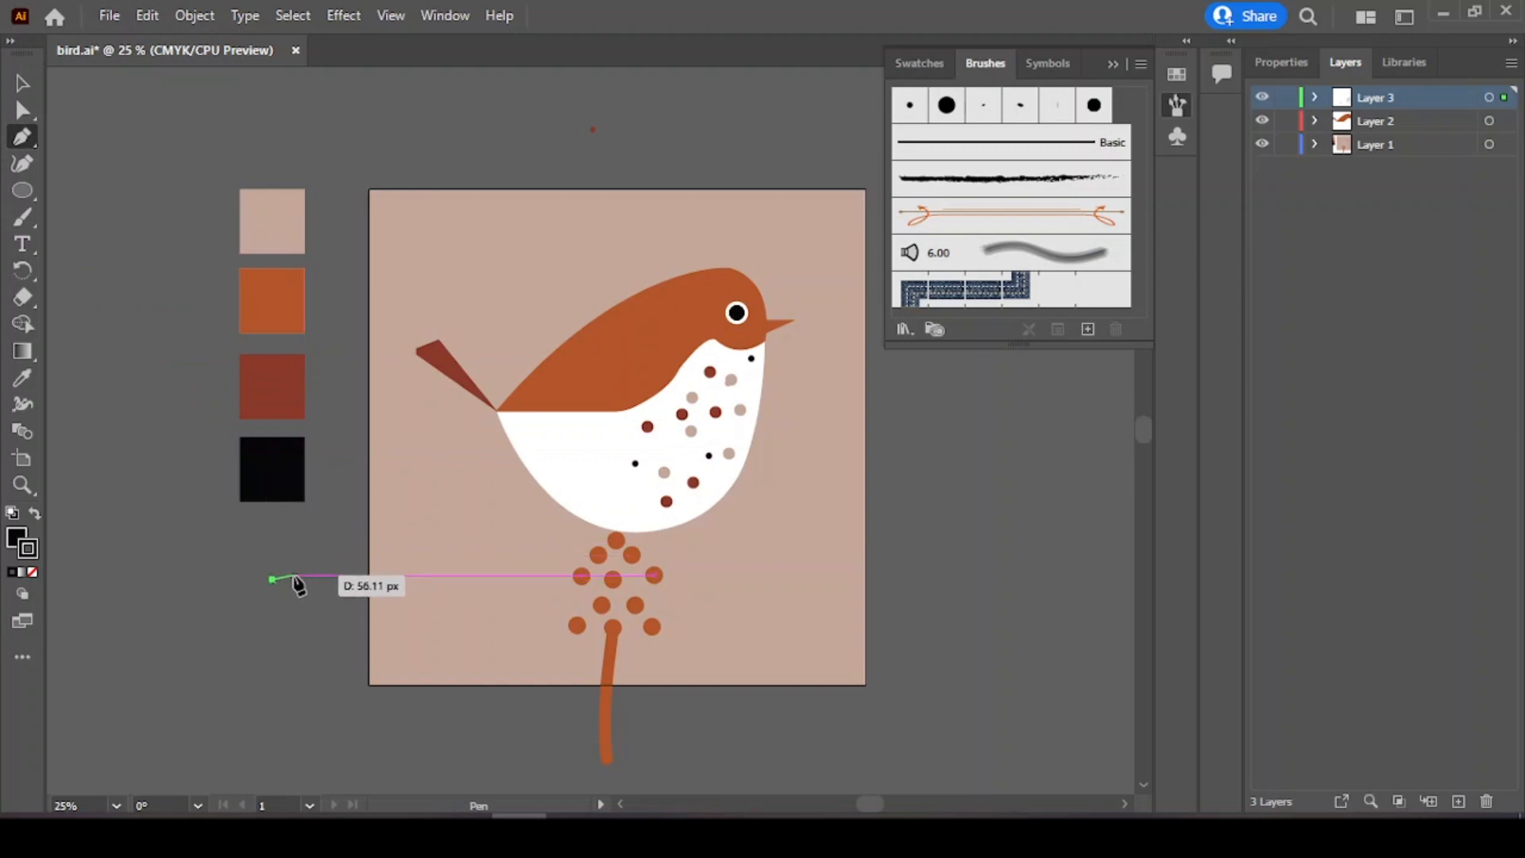
left_click(307, 589)
left_click_drag(293, 570, 305, 571)
left_click(272, 579)
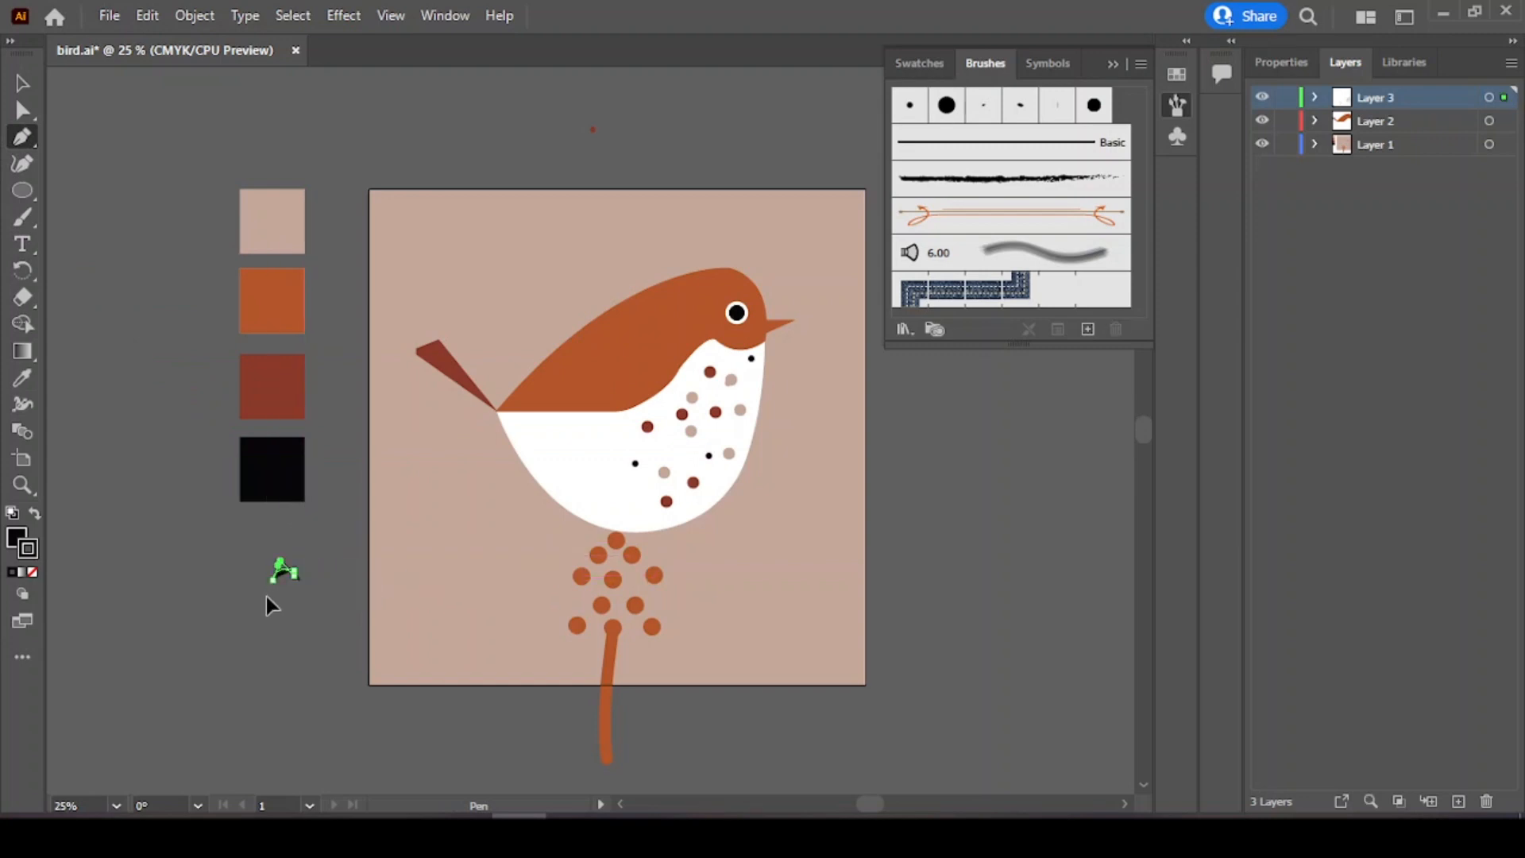
Step: Fill the small shape dark red and move it onto the top bud of the flowering stem
key("i")
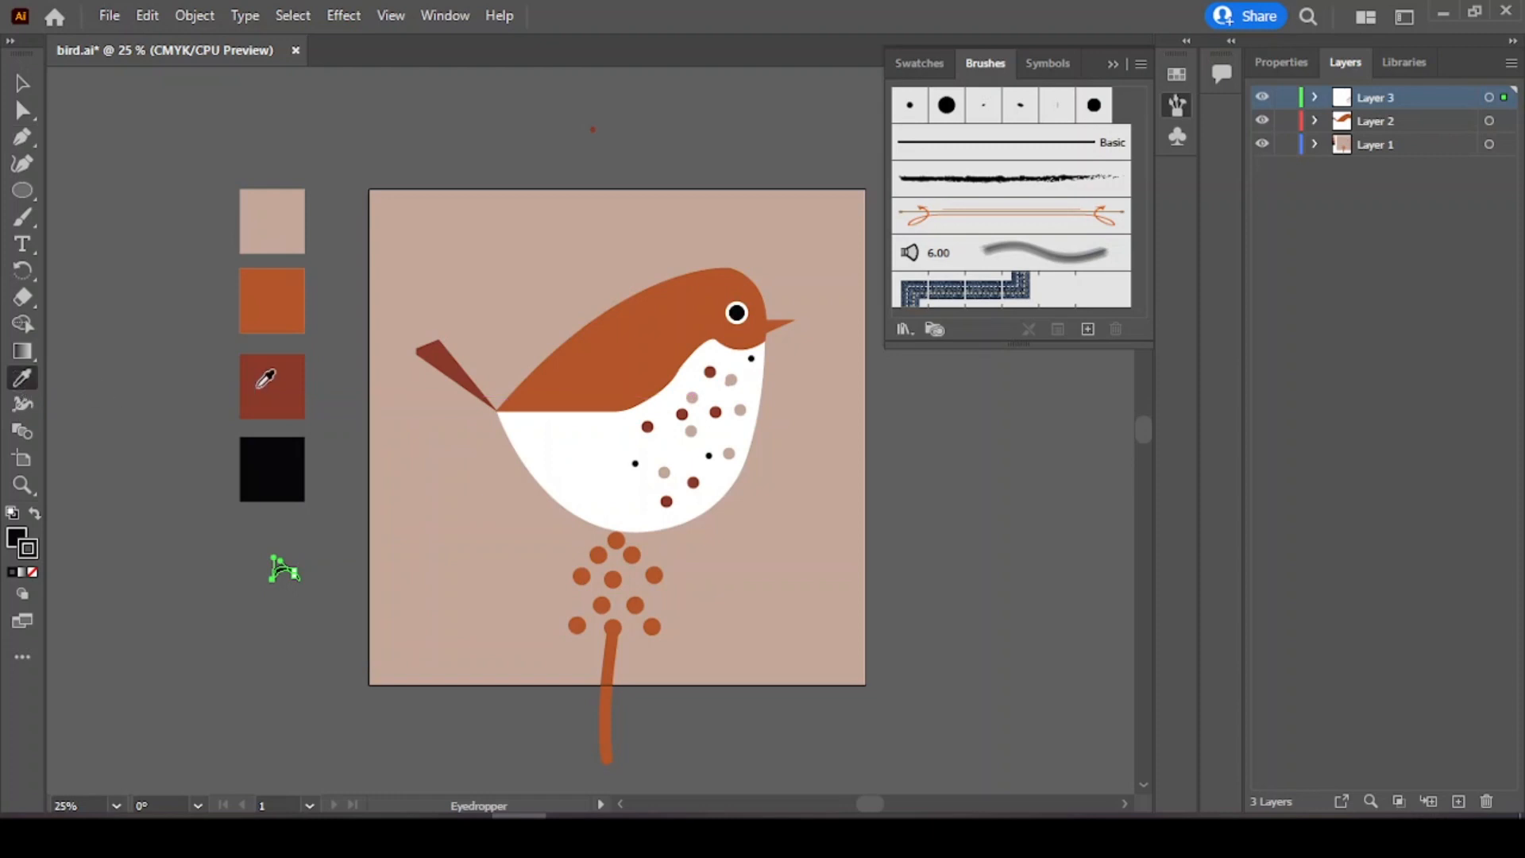
left_click(268, 387)
key("v")
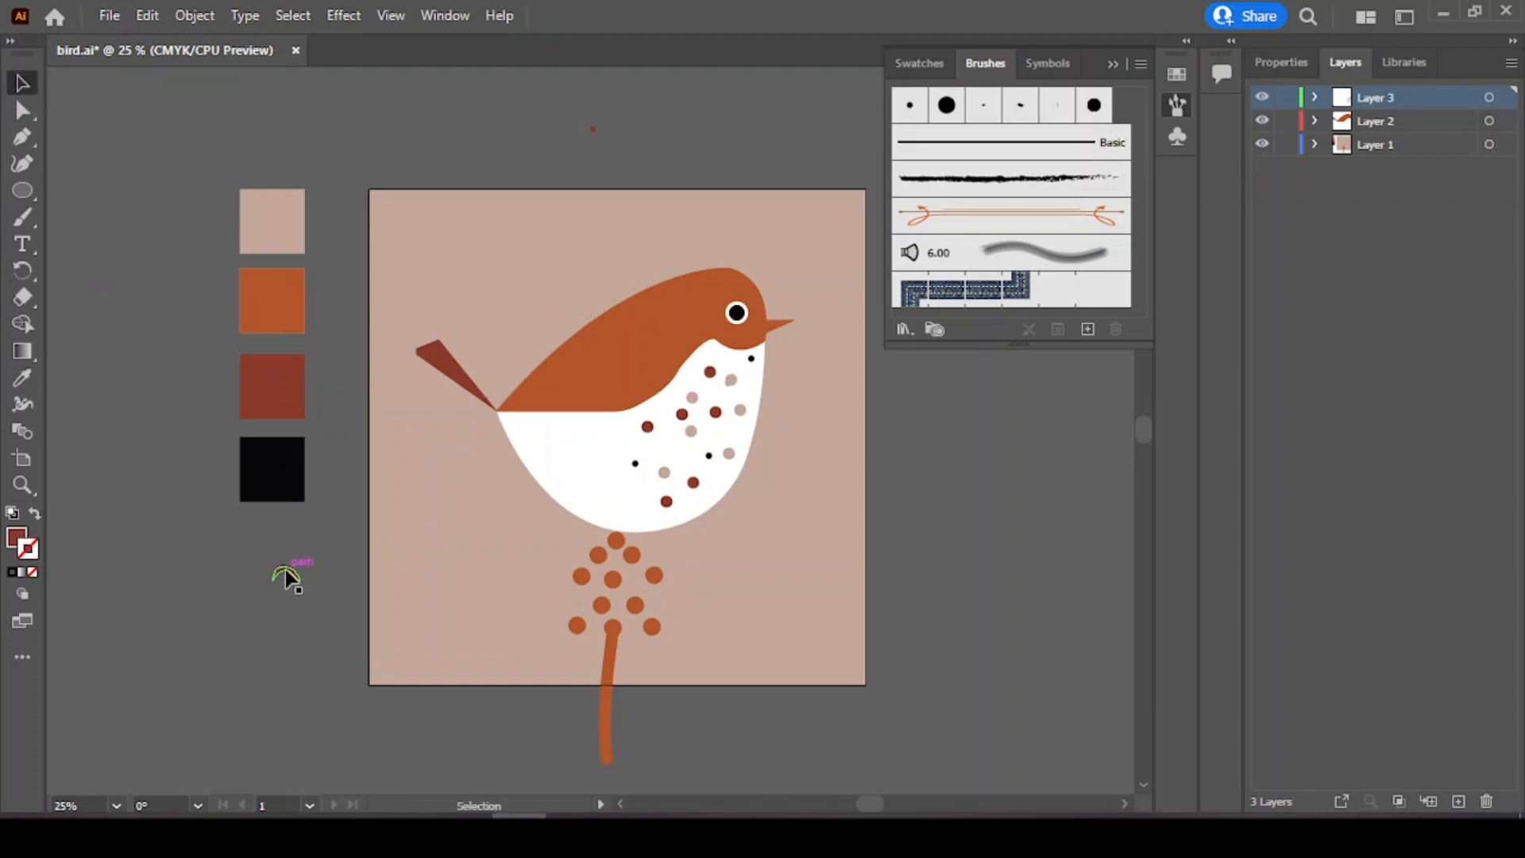
left_click_drag(286, 577, 617, 534)
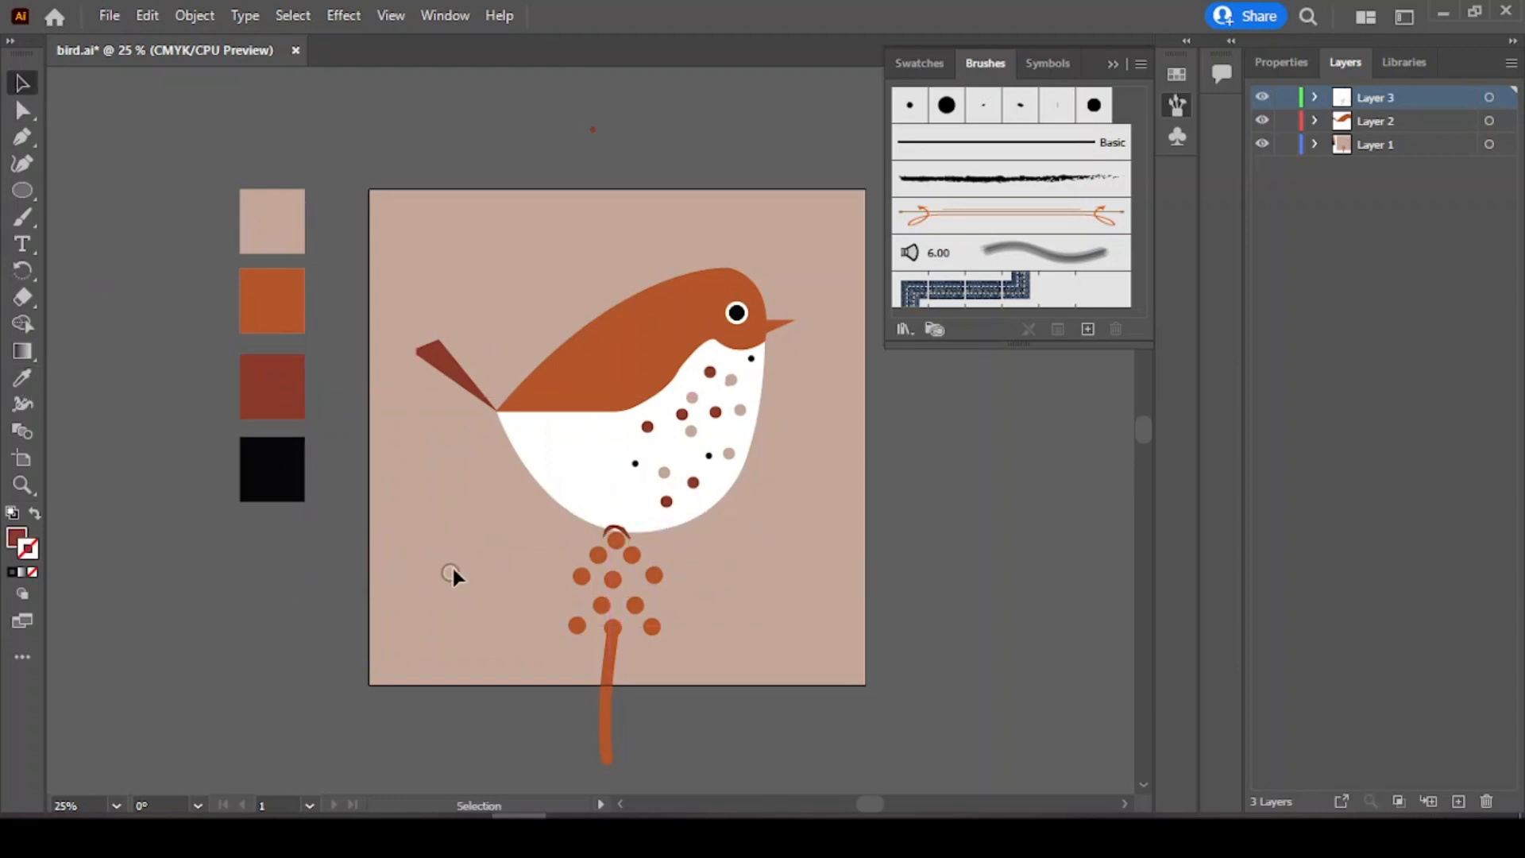
left_click(618, 534)
left_click(926, 506)
left_click(623, 539)
left_click(902, 501)
Step: Draw a dark red triangular wing with a curved edge on the bird's back using the Pen tool
left_click(23, 137)
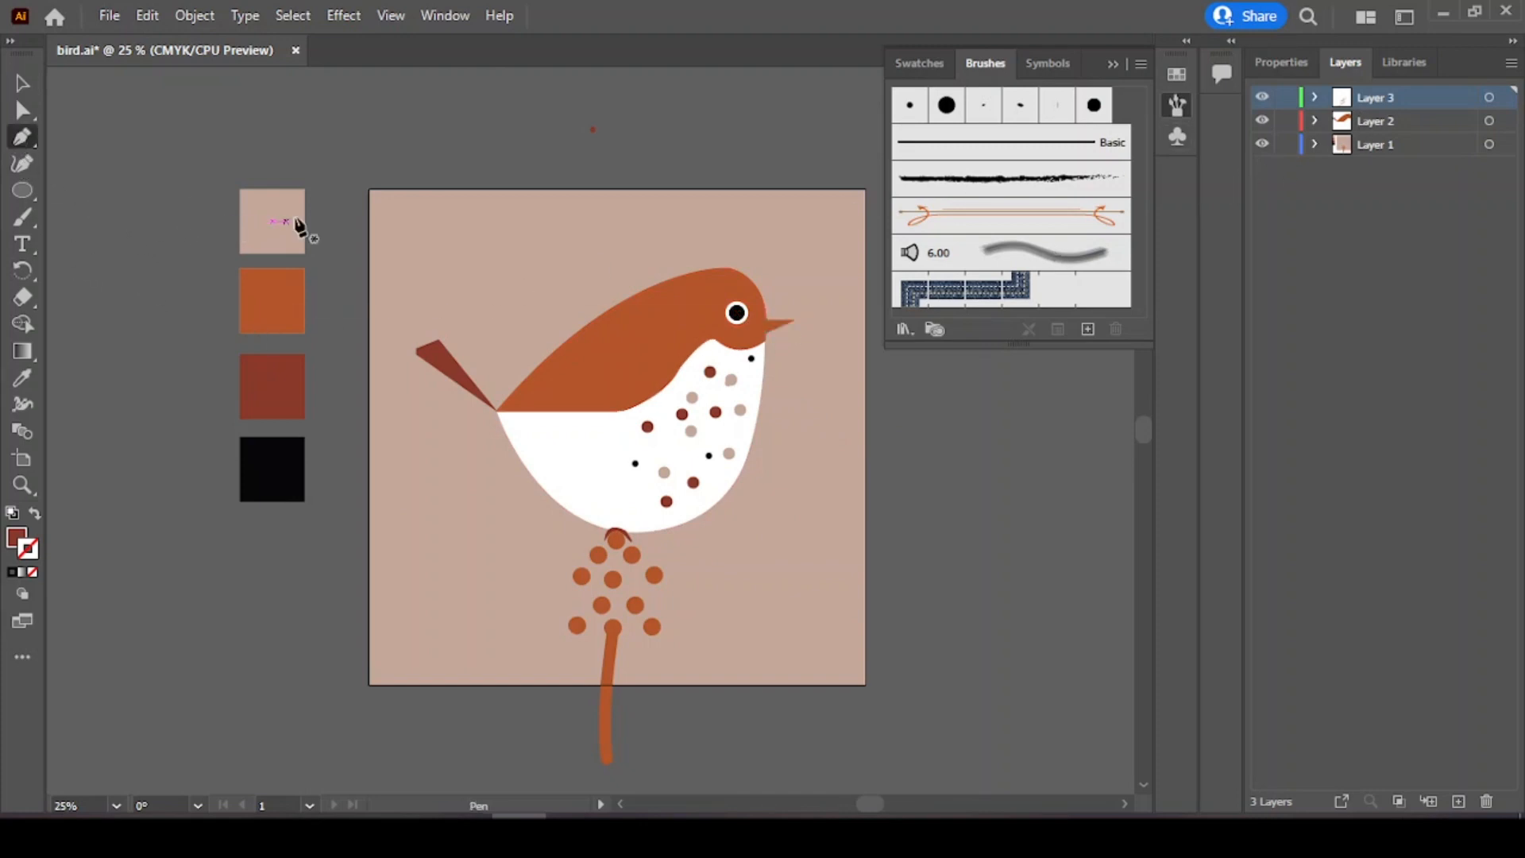
left_click(556, 349)
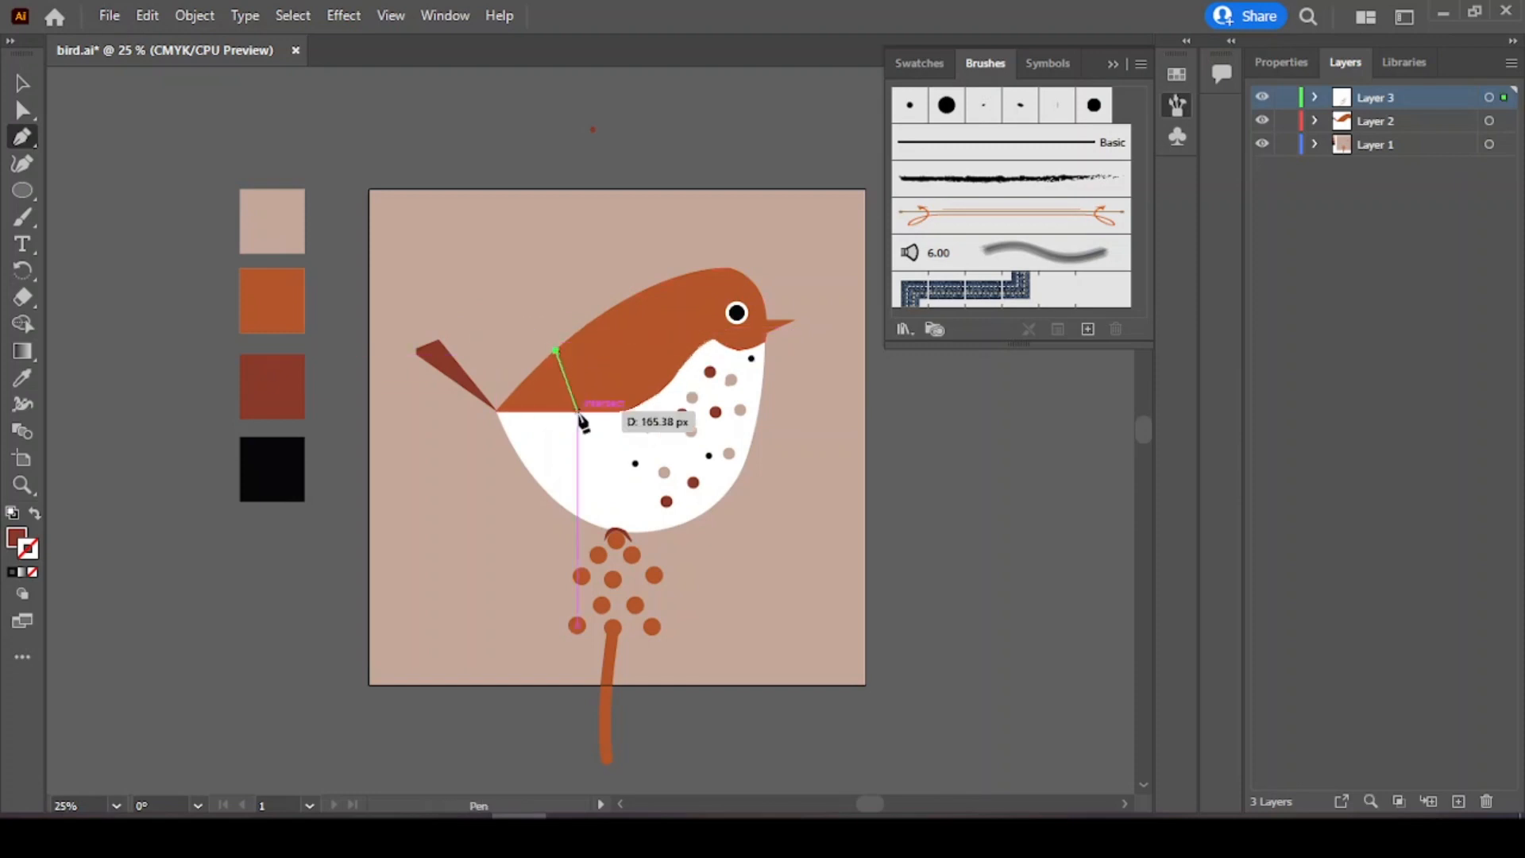
left_click_drag(577, 410, 575, 452)
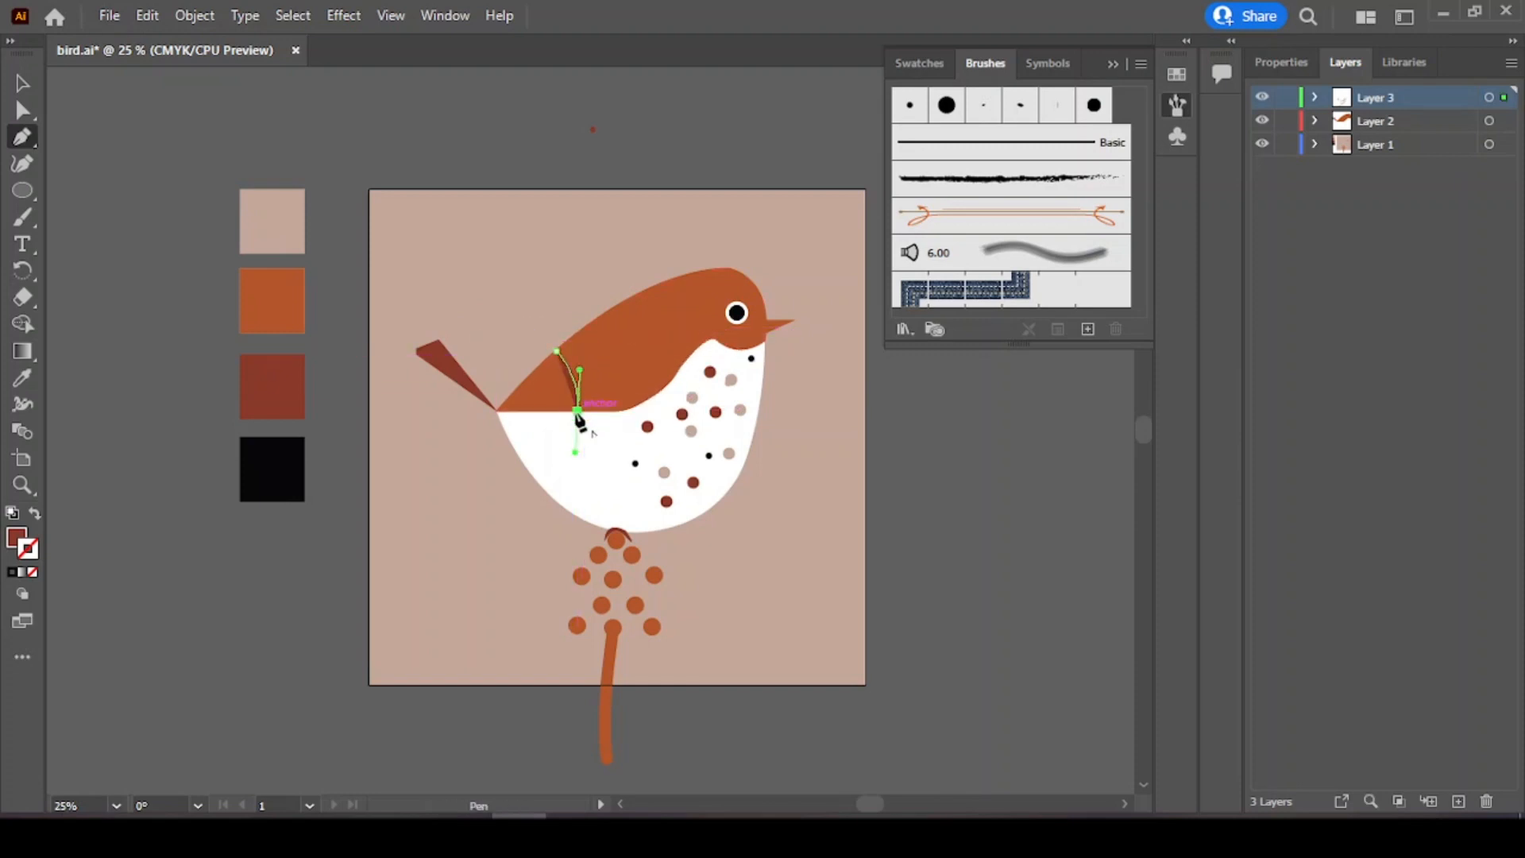
left_click(497, 410)
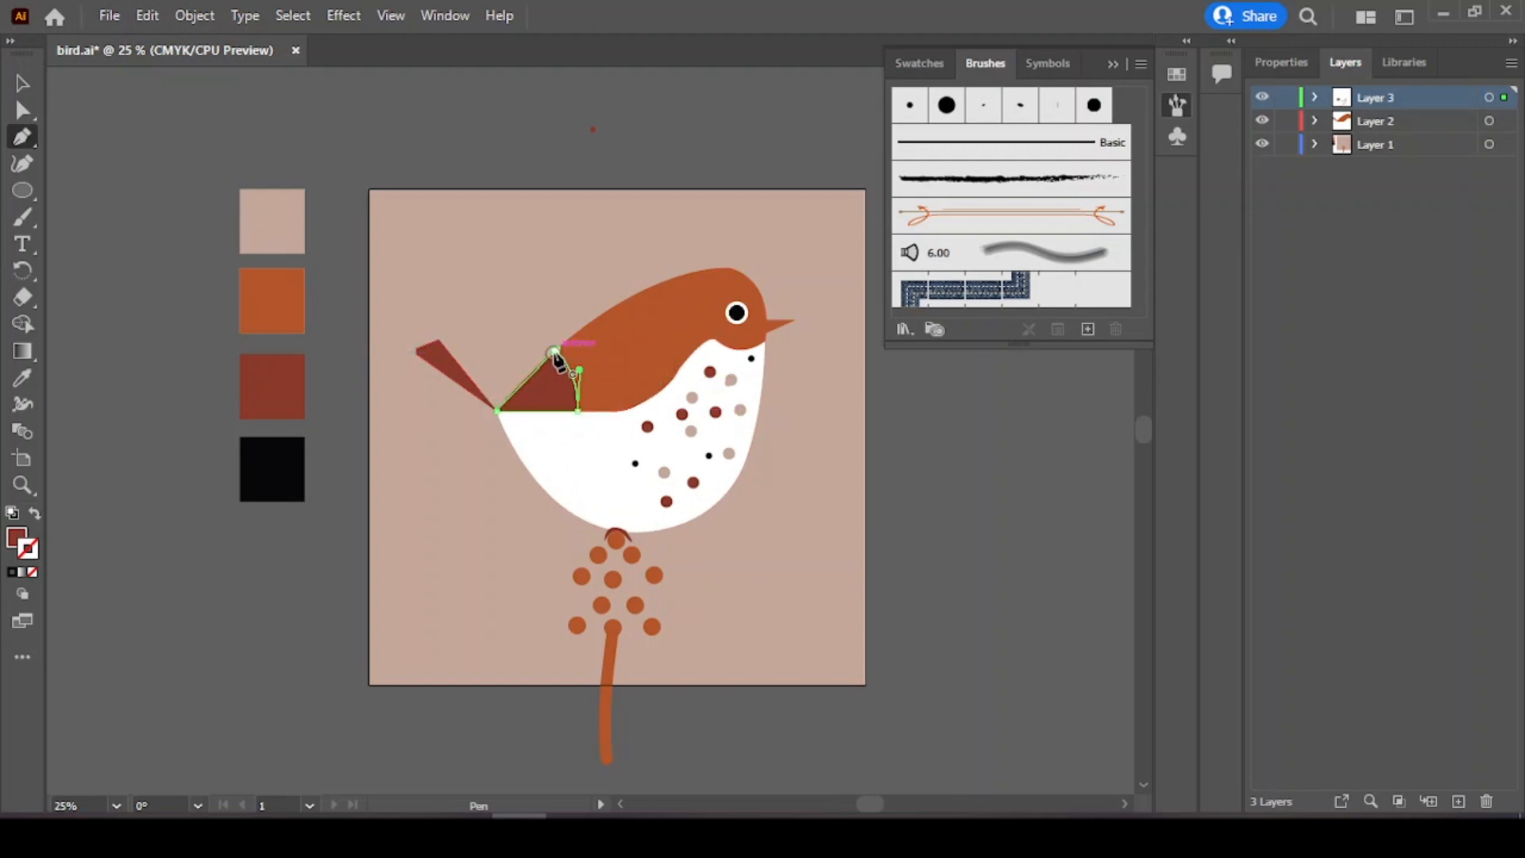
left_click(555, 349)
key("i")
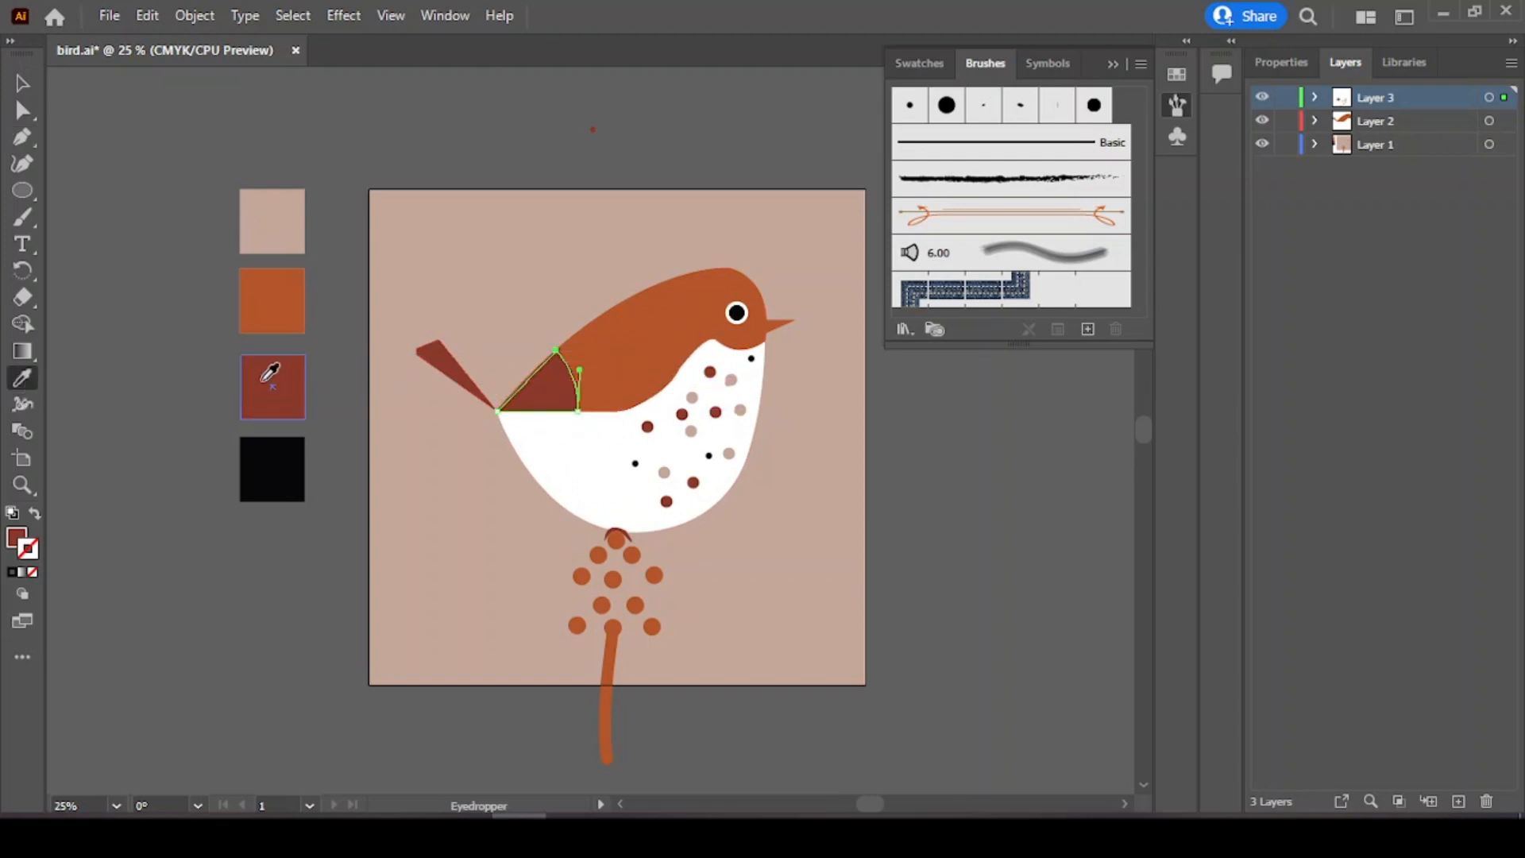
left_click(27, 84)
left_click(170, 347)
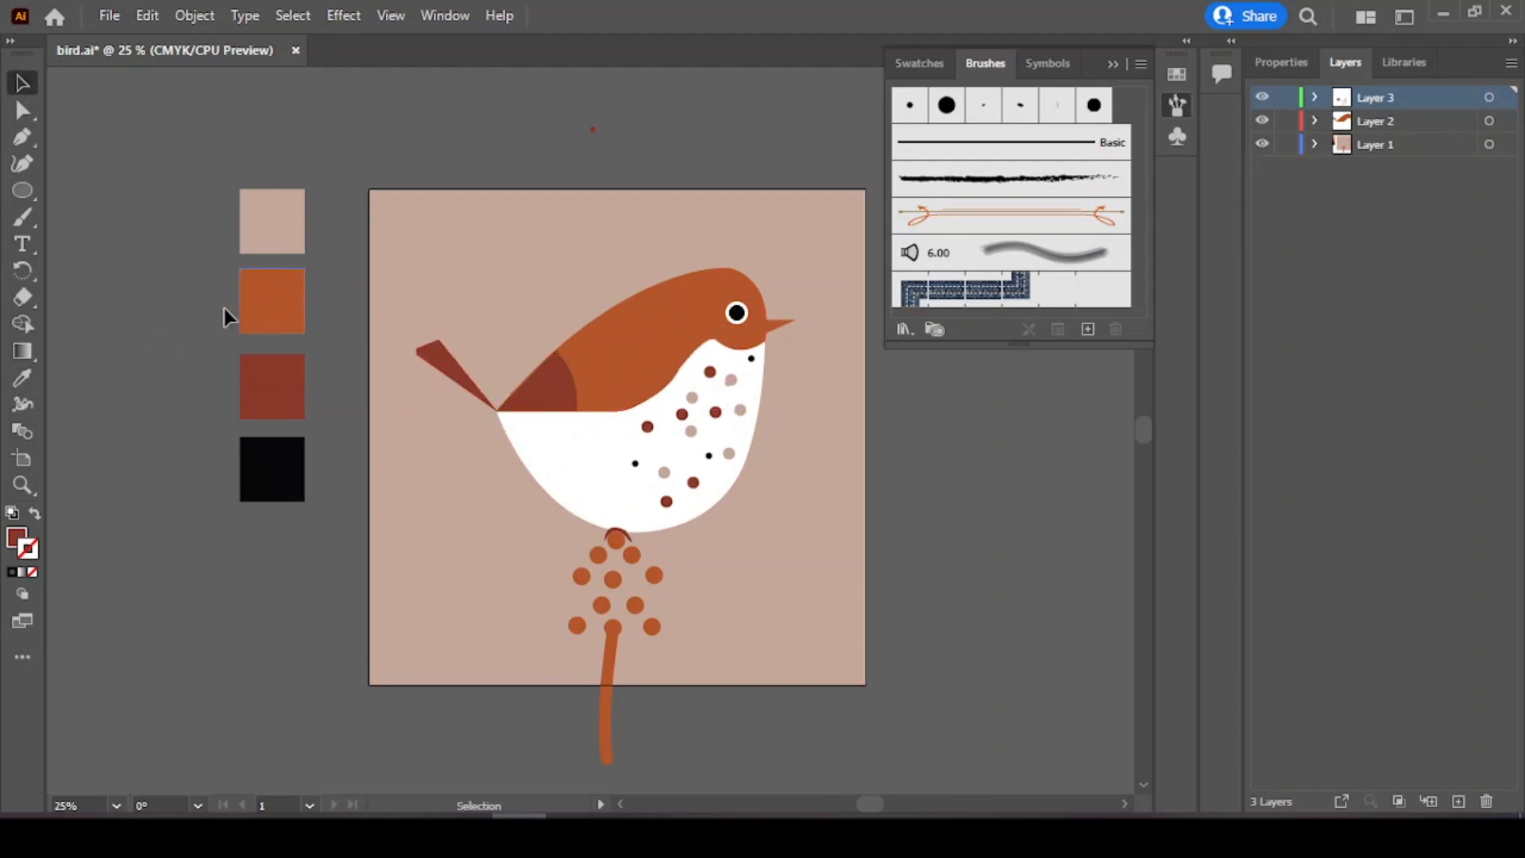
Step: Draw a thin dark red rectangle above the artboard with the Rectangle tool
left_click(21, 217)
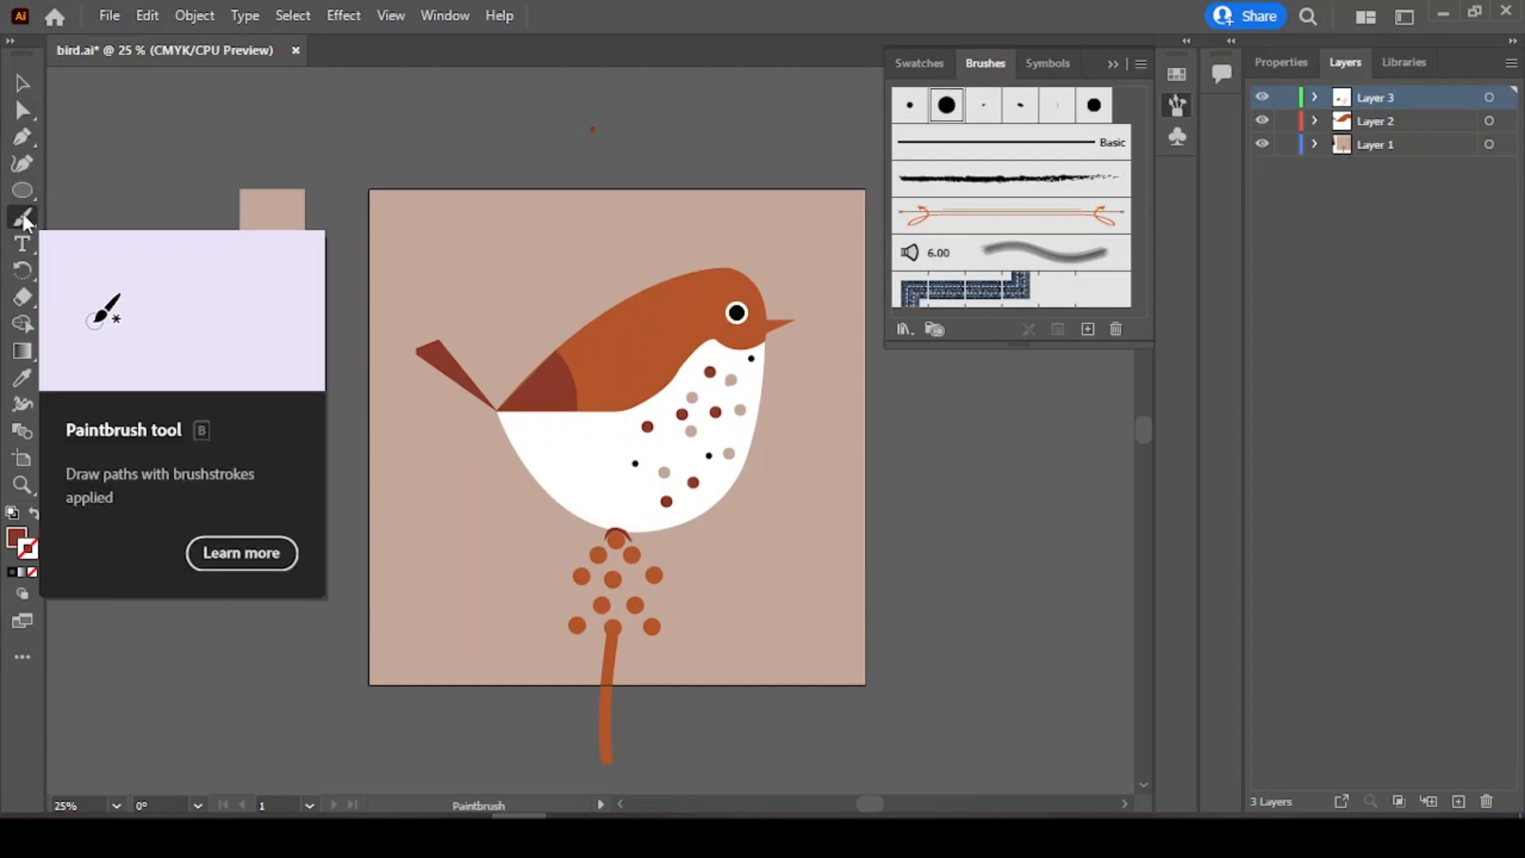
left_click(19, 191)
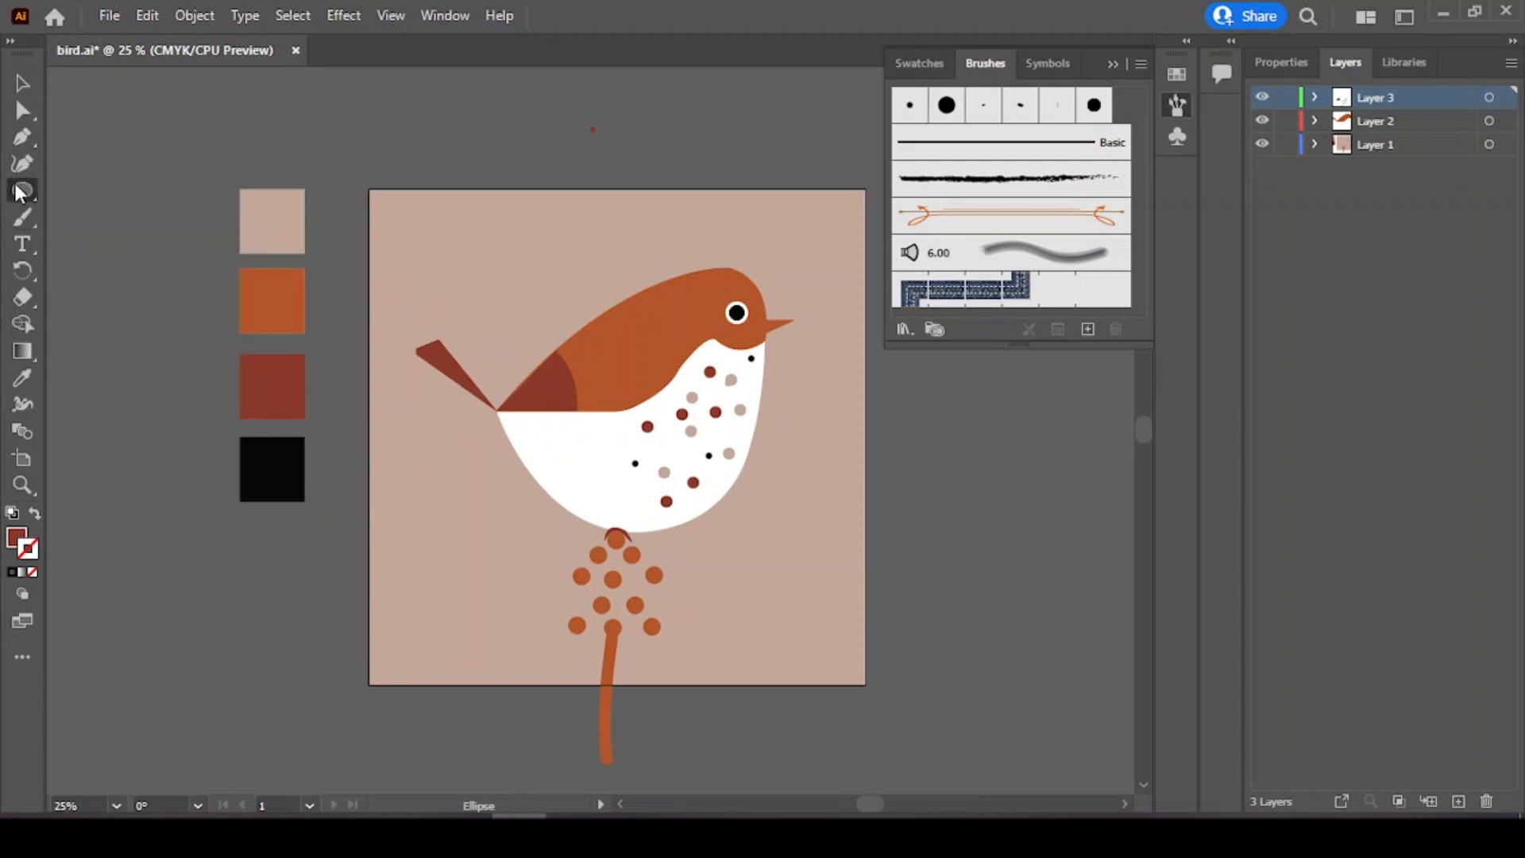
left_click_drag(20, 193, 123, 194)
left_click_drag(398, 117, 591, 135)
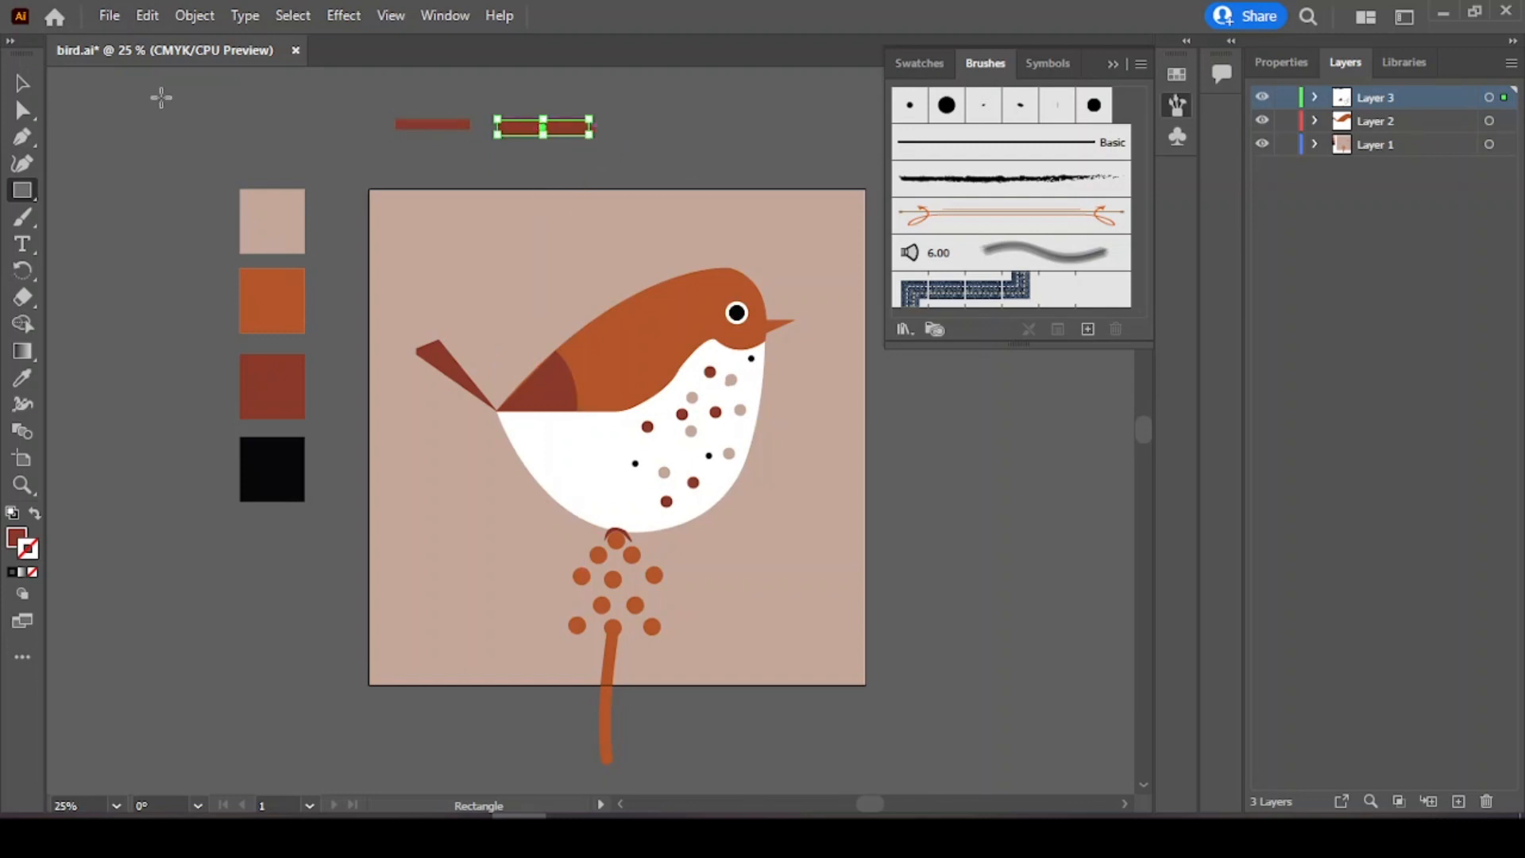
Step: Place the two thin rectangles end to end above the artboard
key("v")
left_click_drag(366, 90, 473, 137)
scroll(413, 111, "up", 1)
left_click_drag(519, 220, 519, 221)
left_click_drag(512, 212, 419, 181)
left_click(561, 195)
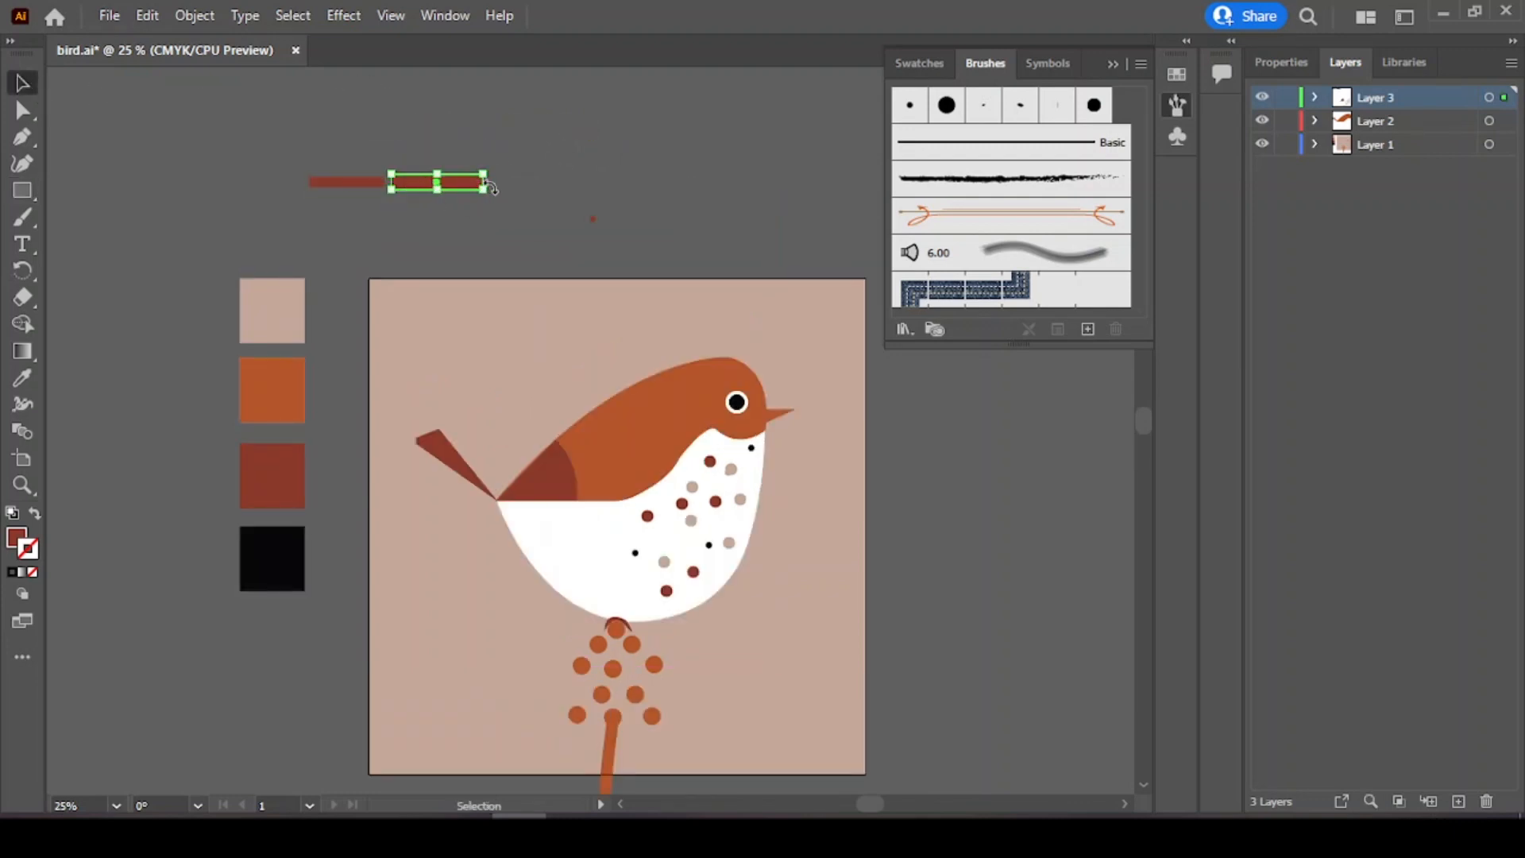
Step: Taper both rectangles into narrow wedges by moving their end anchor points with Direct Selection
left_click(22, 110)
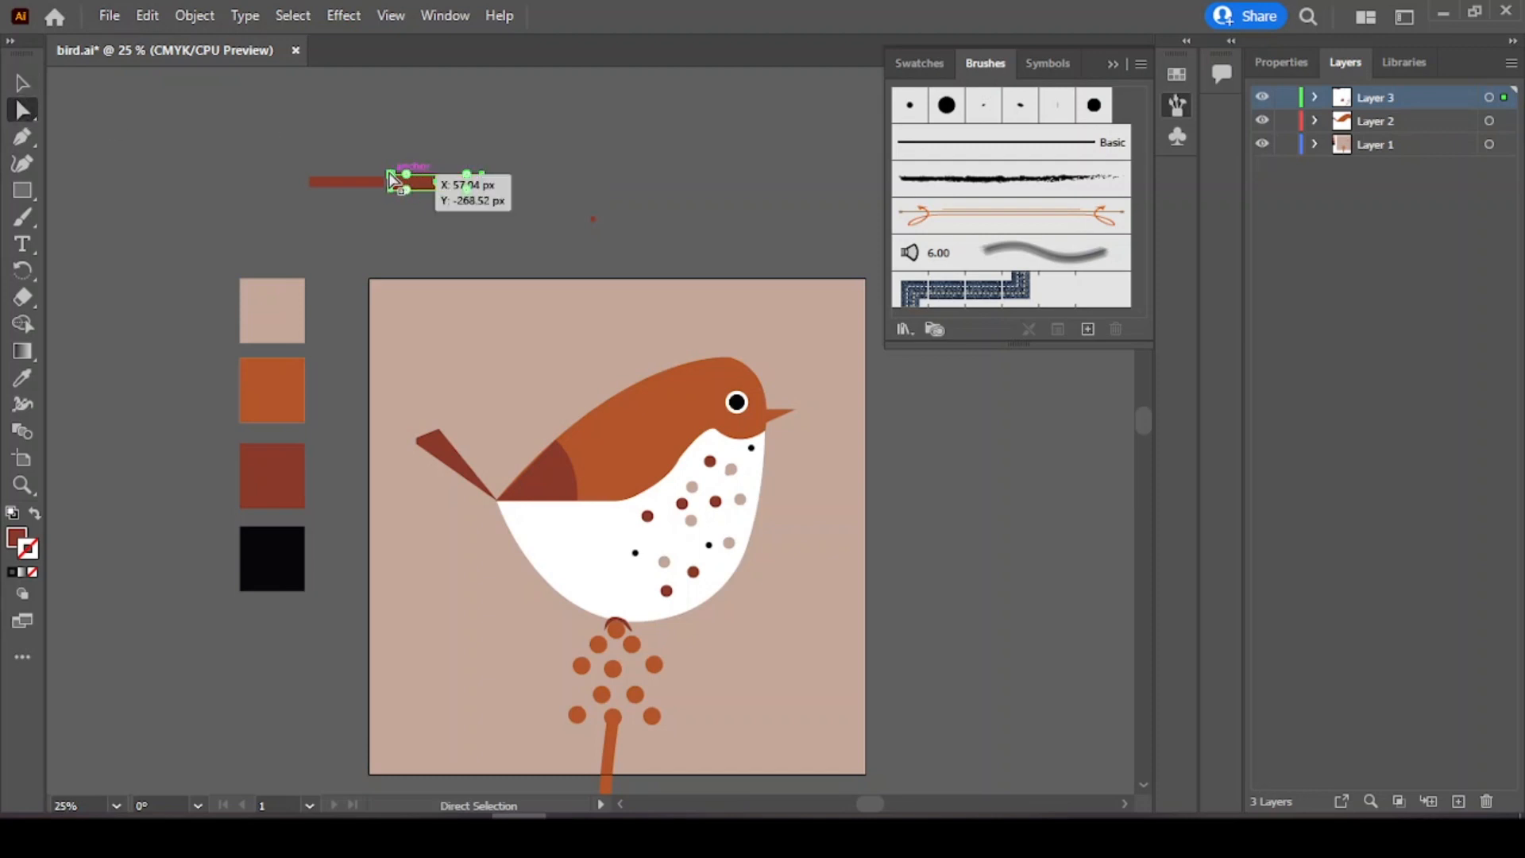
right_click(389, 172)
left_click(410, 140)
left_click(482, 174)
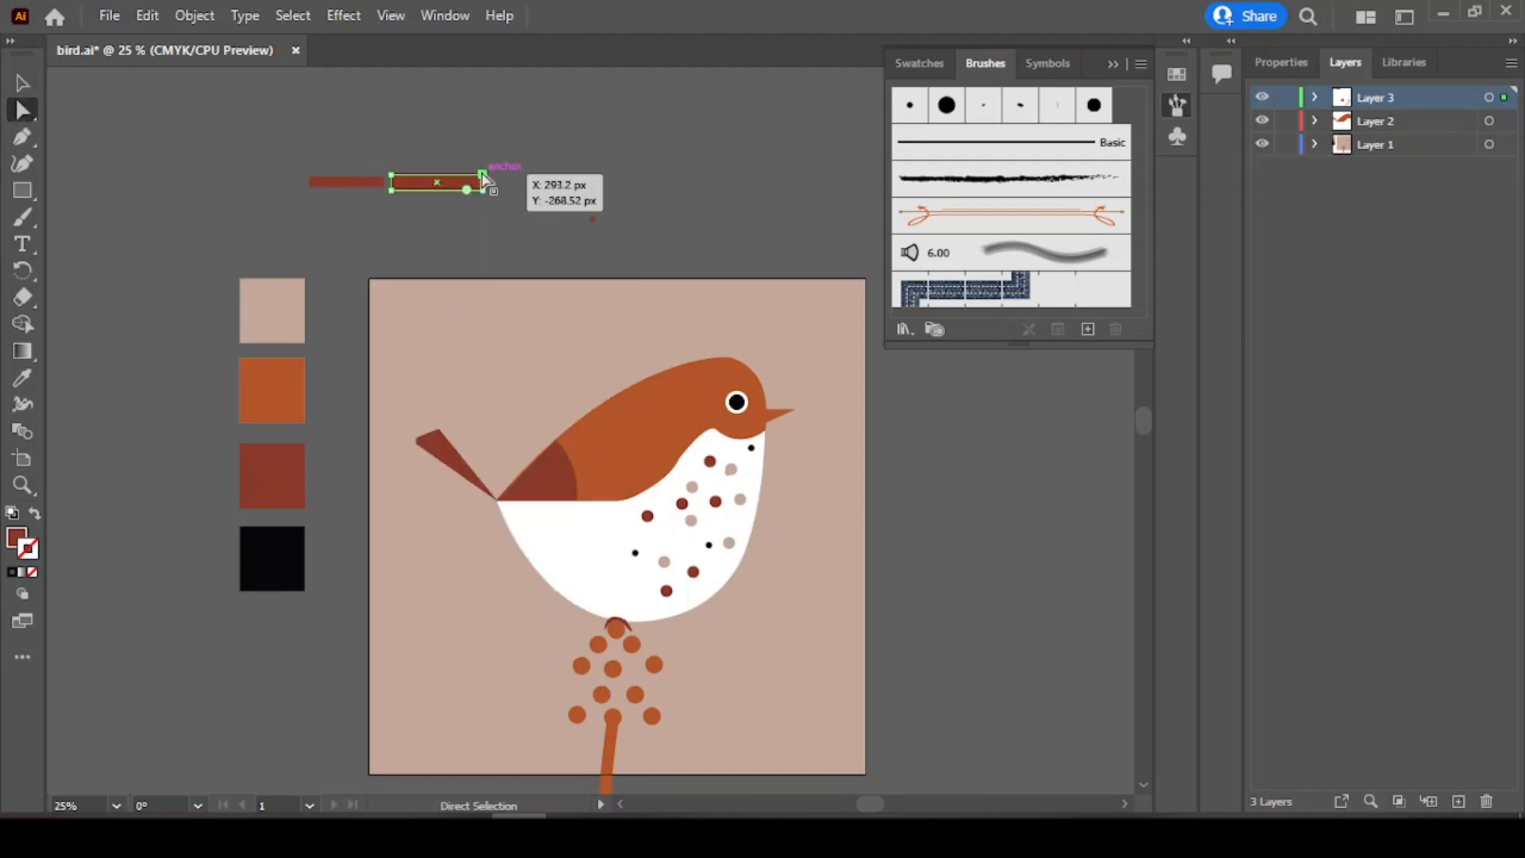
left_click_drag(480, 172, 482, 160)
right_click(482, 189)
left_click(498, 166)
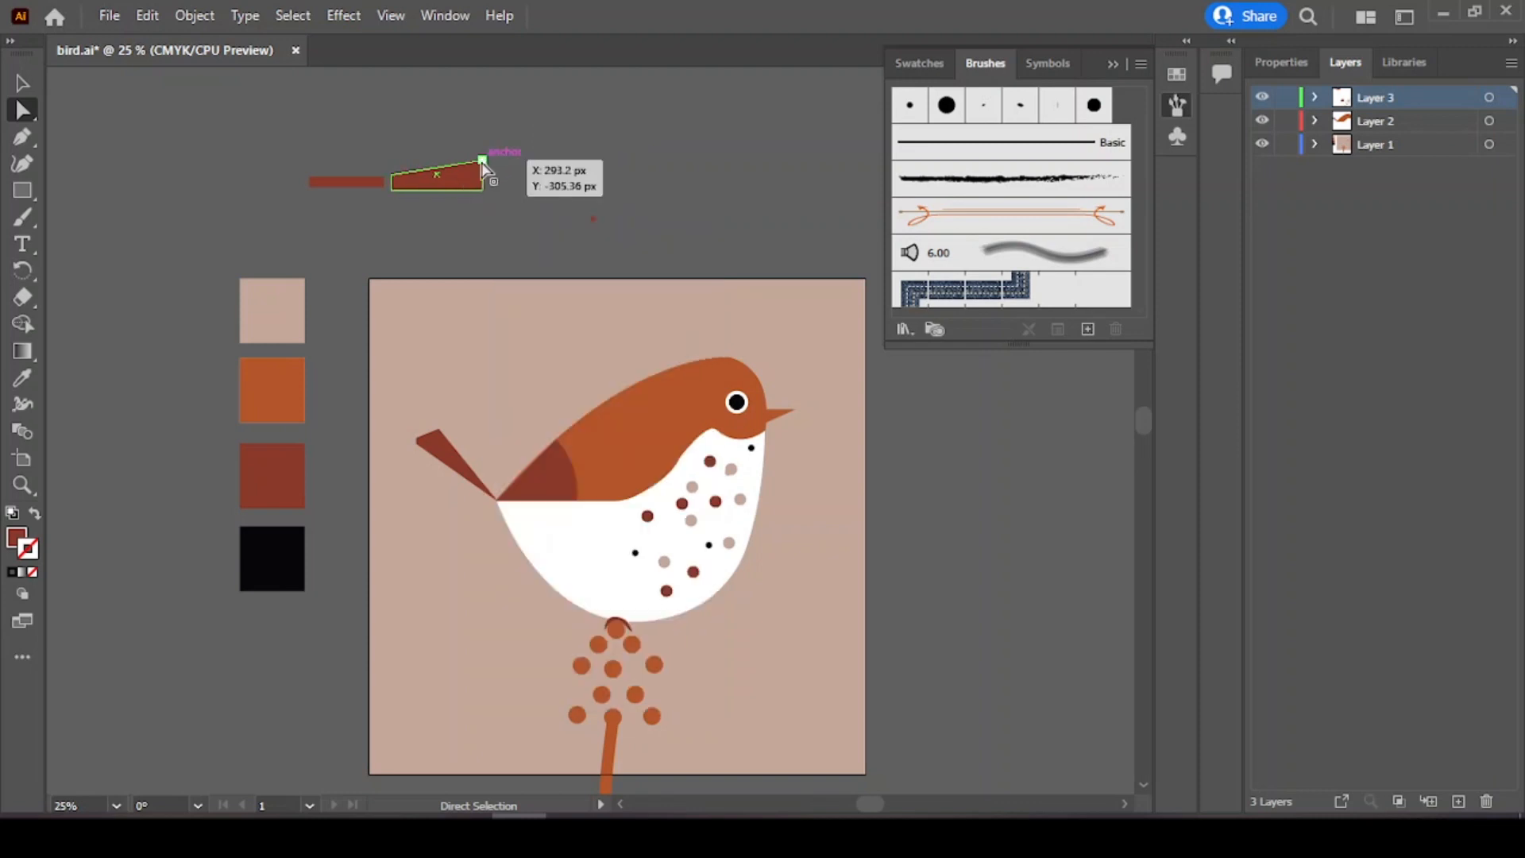
right_click(483, 161)
left_click(497, 143)
mouse_move(482, 161)
left_mouse_down()
mouse_move(482, 174)
mouse_move(482, 156)
left_mouse_up()
right_click(387, 182)
left_click(359, 184)
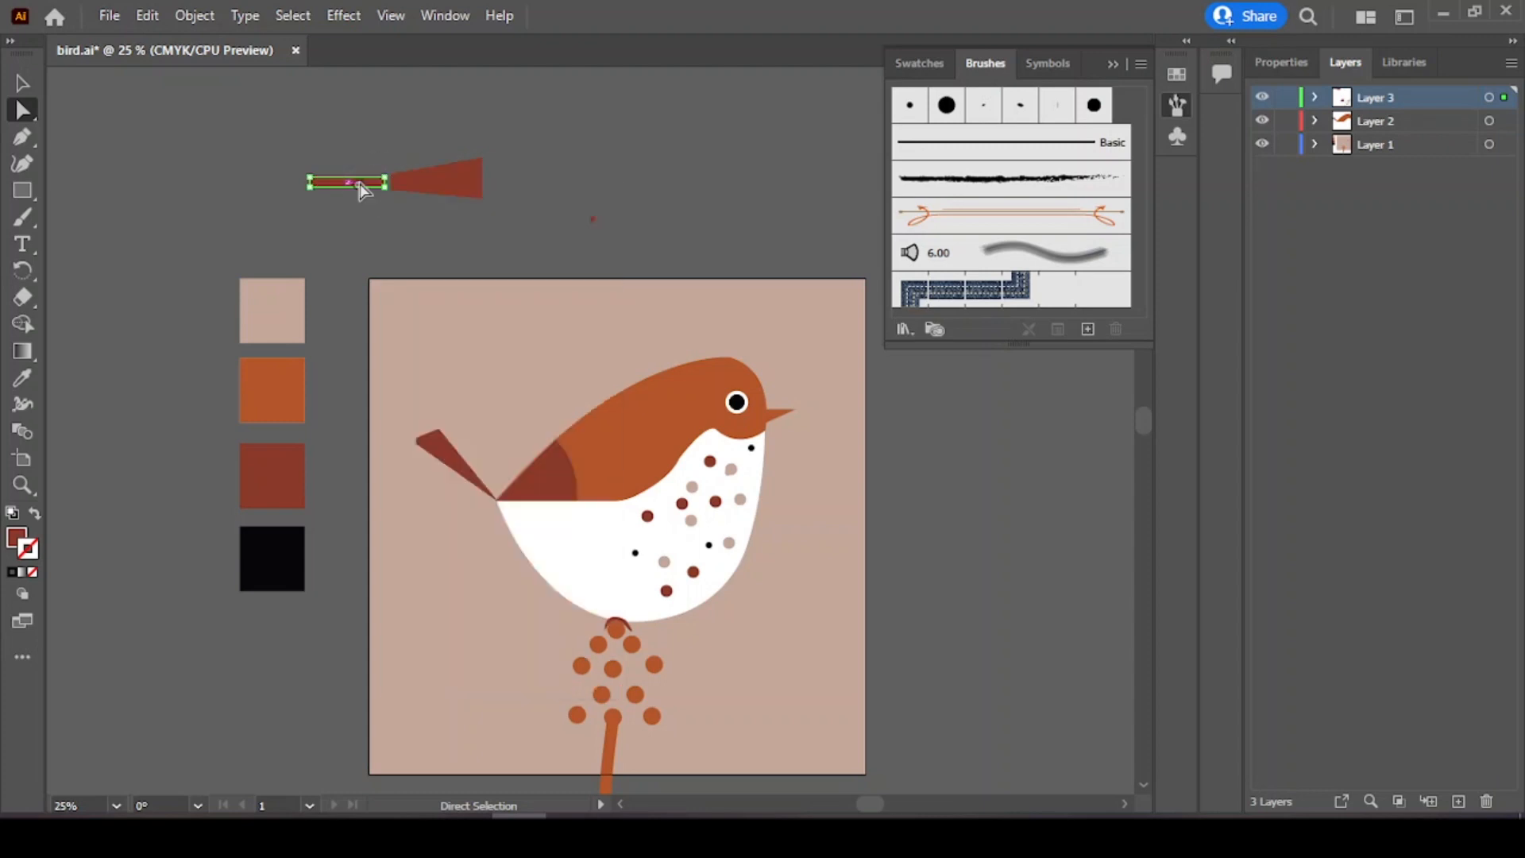
left_click_drag(384, 187, 474, 208)
left_click(382, 143)
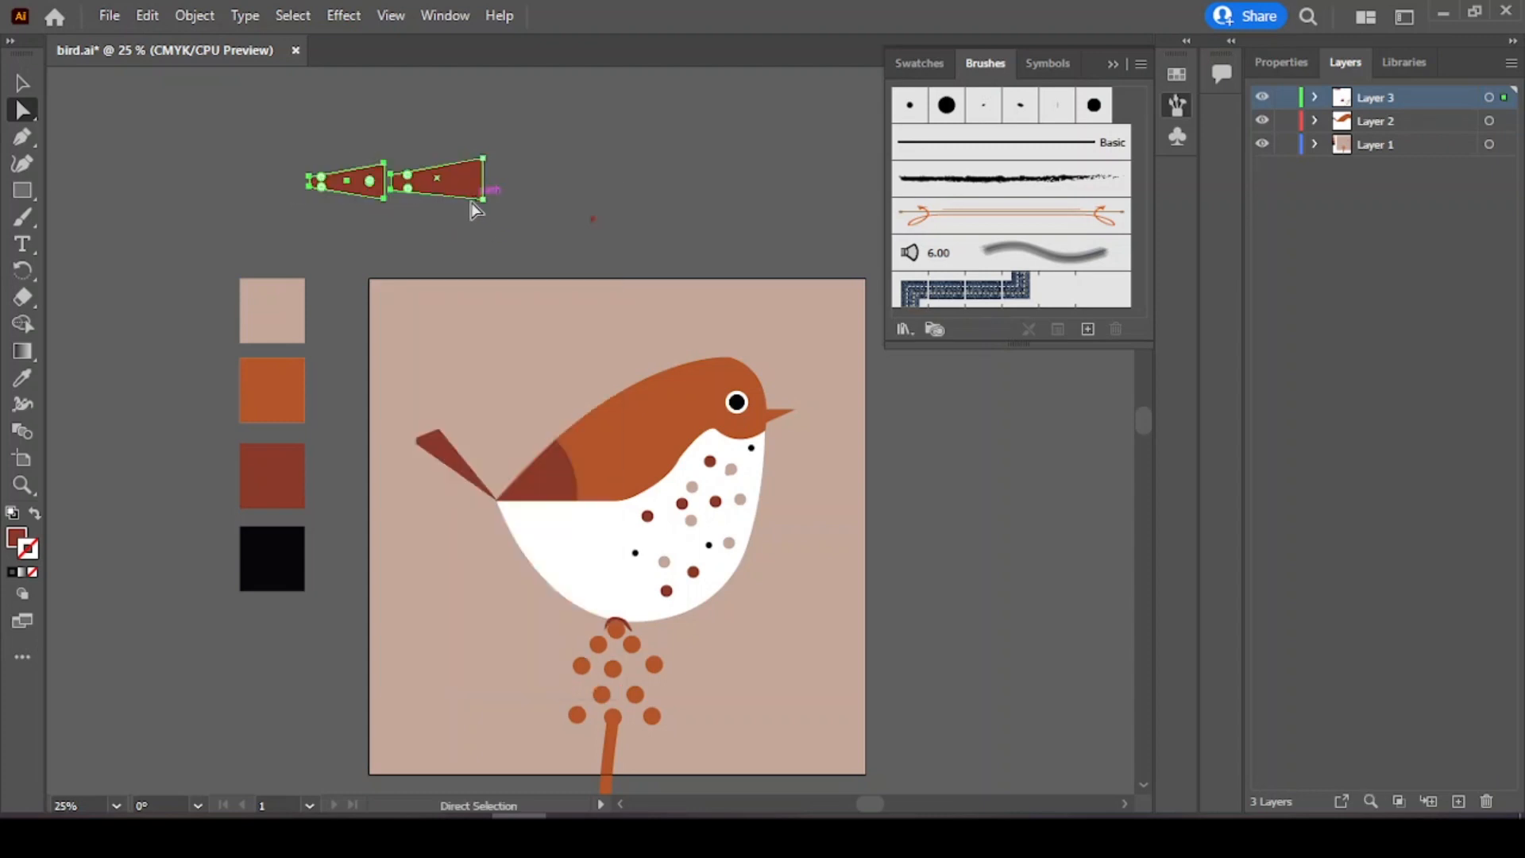
Step: Select the two wedges together and scale them down proportionally
left_click(1285, 62)
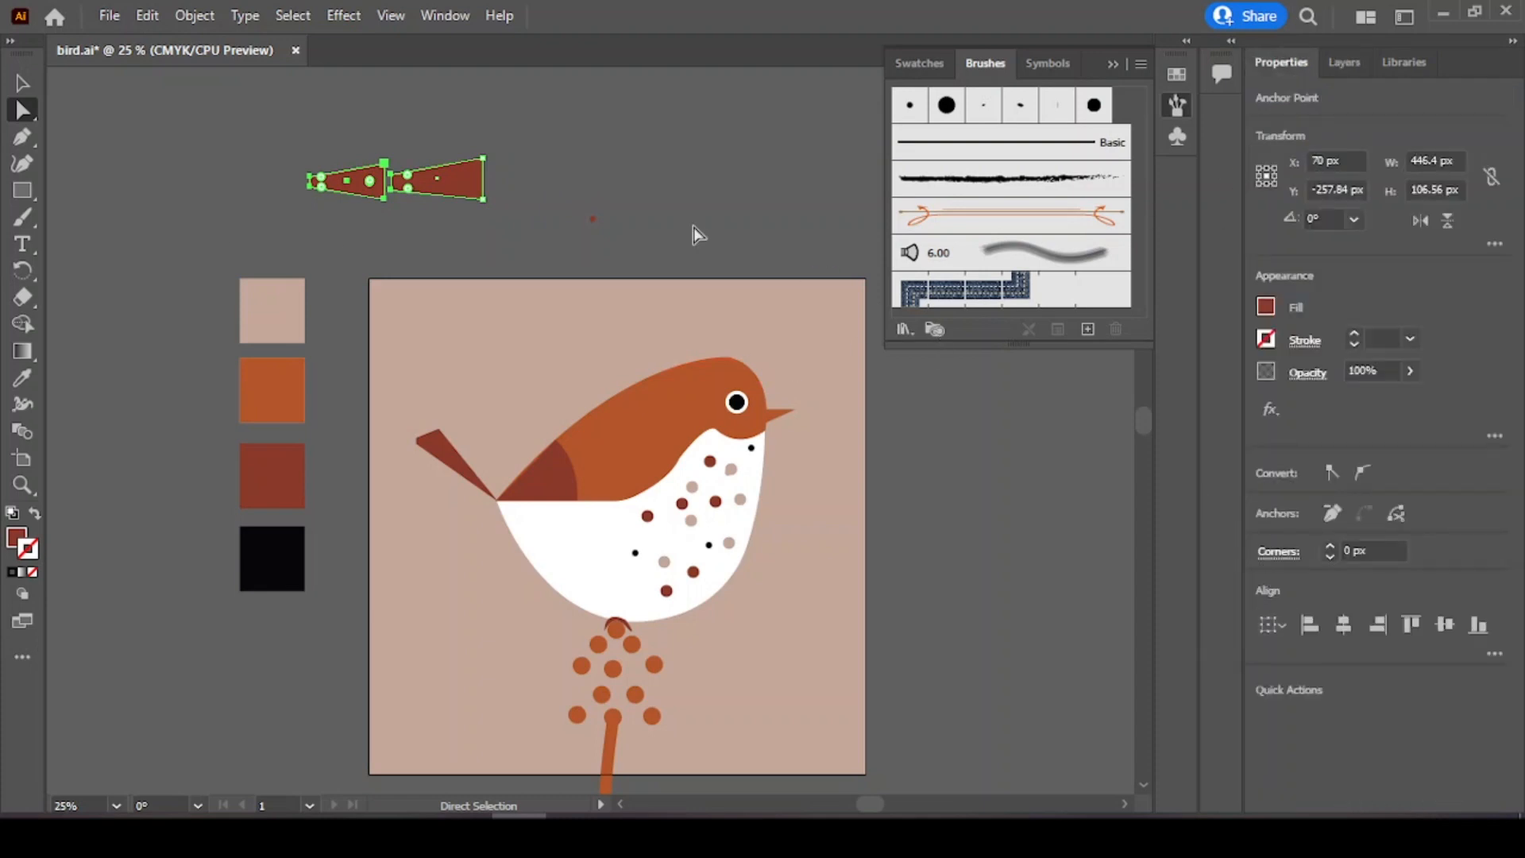
left_click(312, 132)
left_click_drag(63, 91, 502, 228)
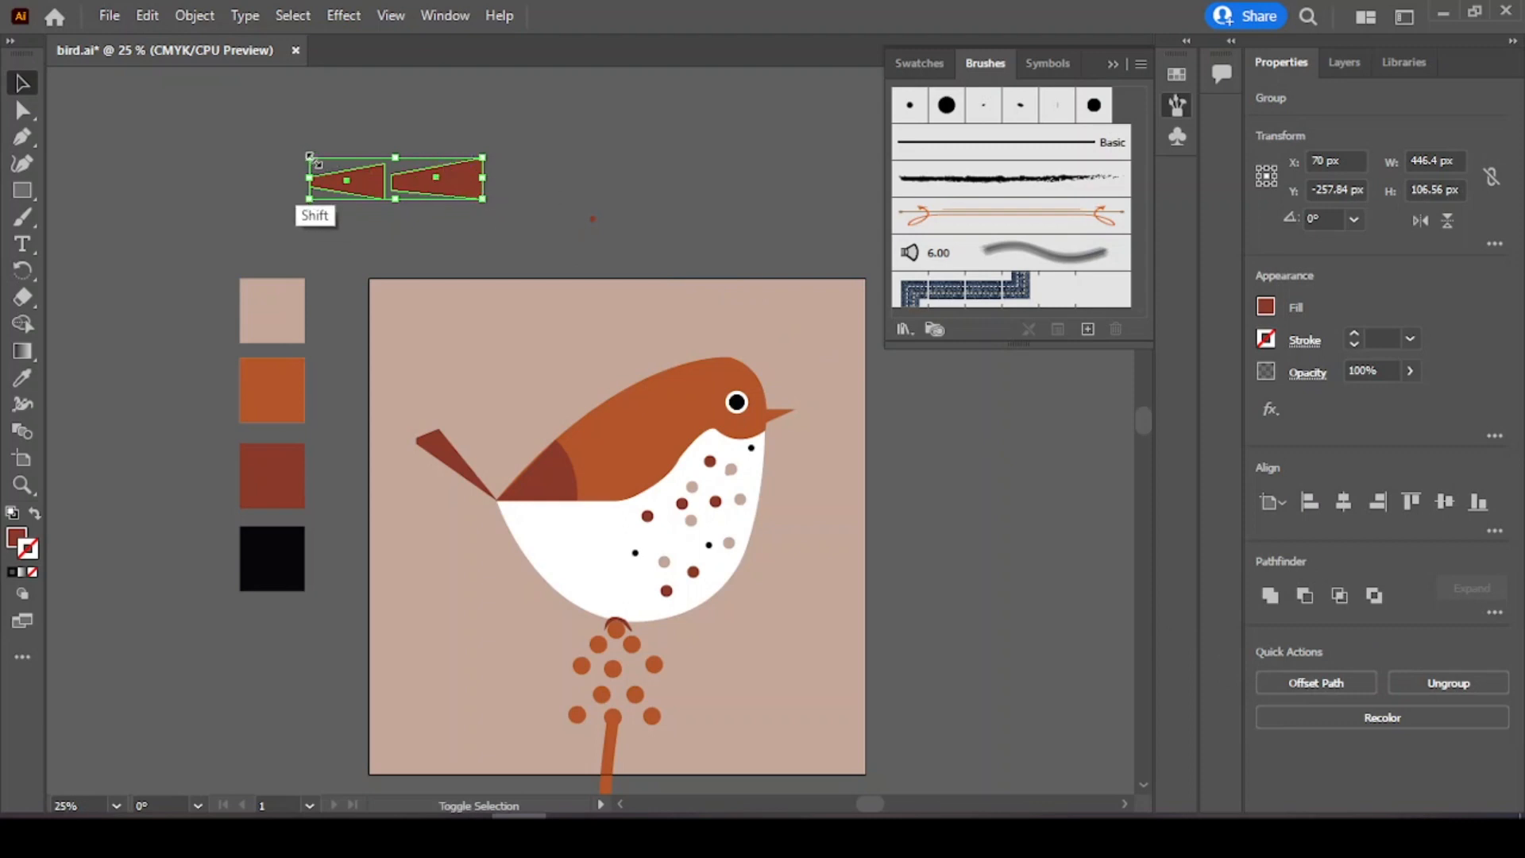
left_click_drag(310, 159, 405, 188)
left_click(449, 224)
left_click(479, 204)
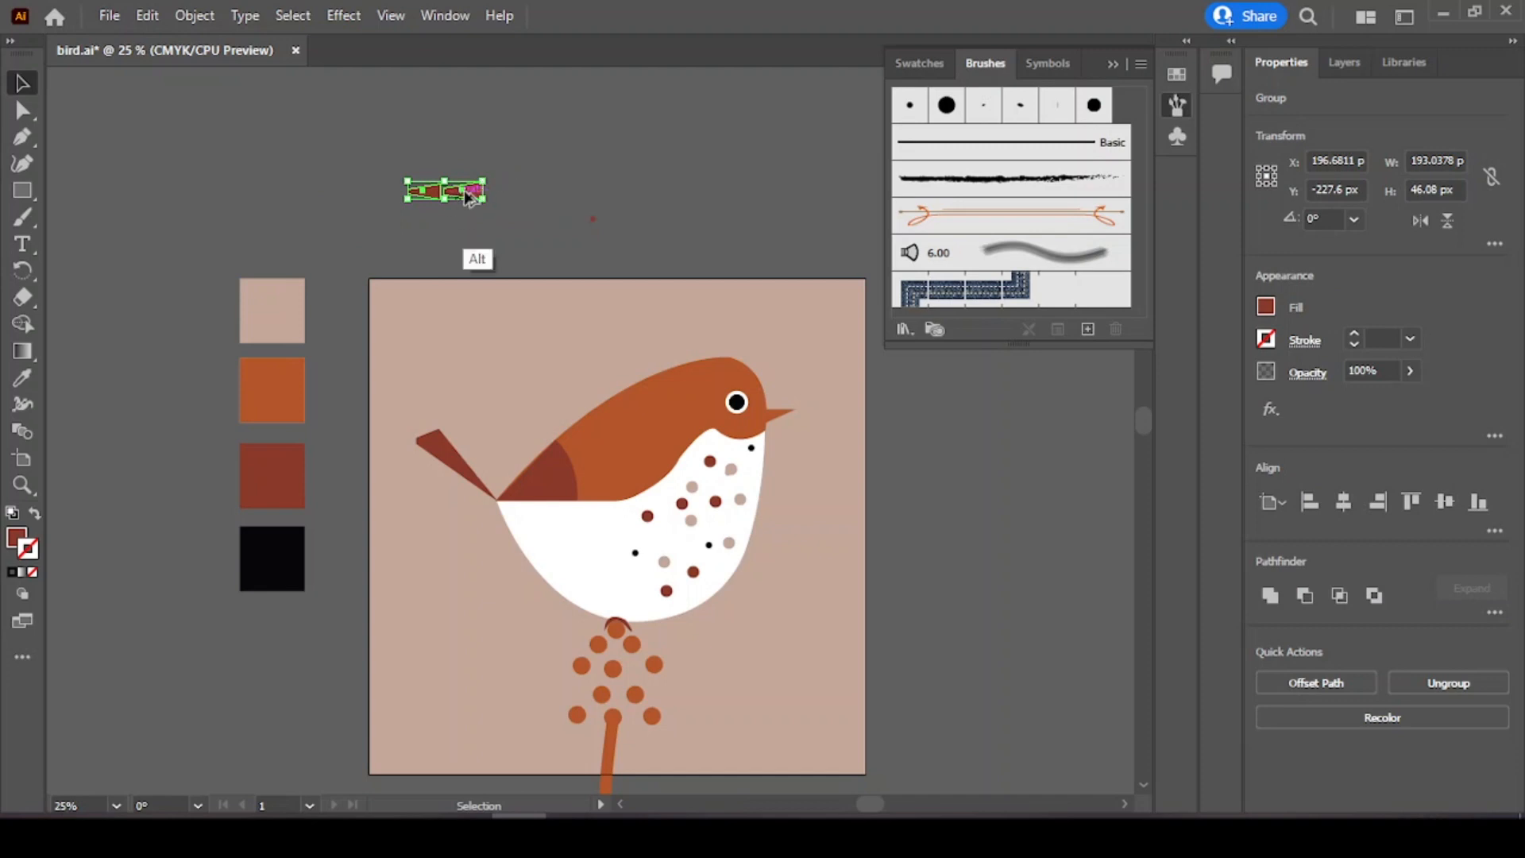
Step: Copy the wedge pair onto the wing and rotate it into a feather stripe along the back
left_click_drag(475, 194, 718, 398)
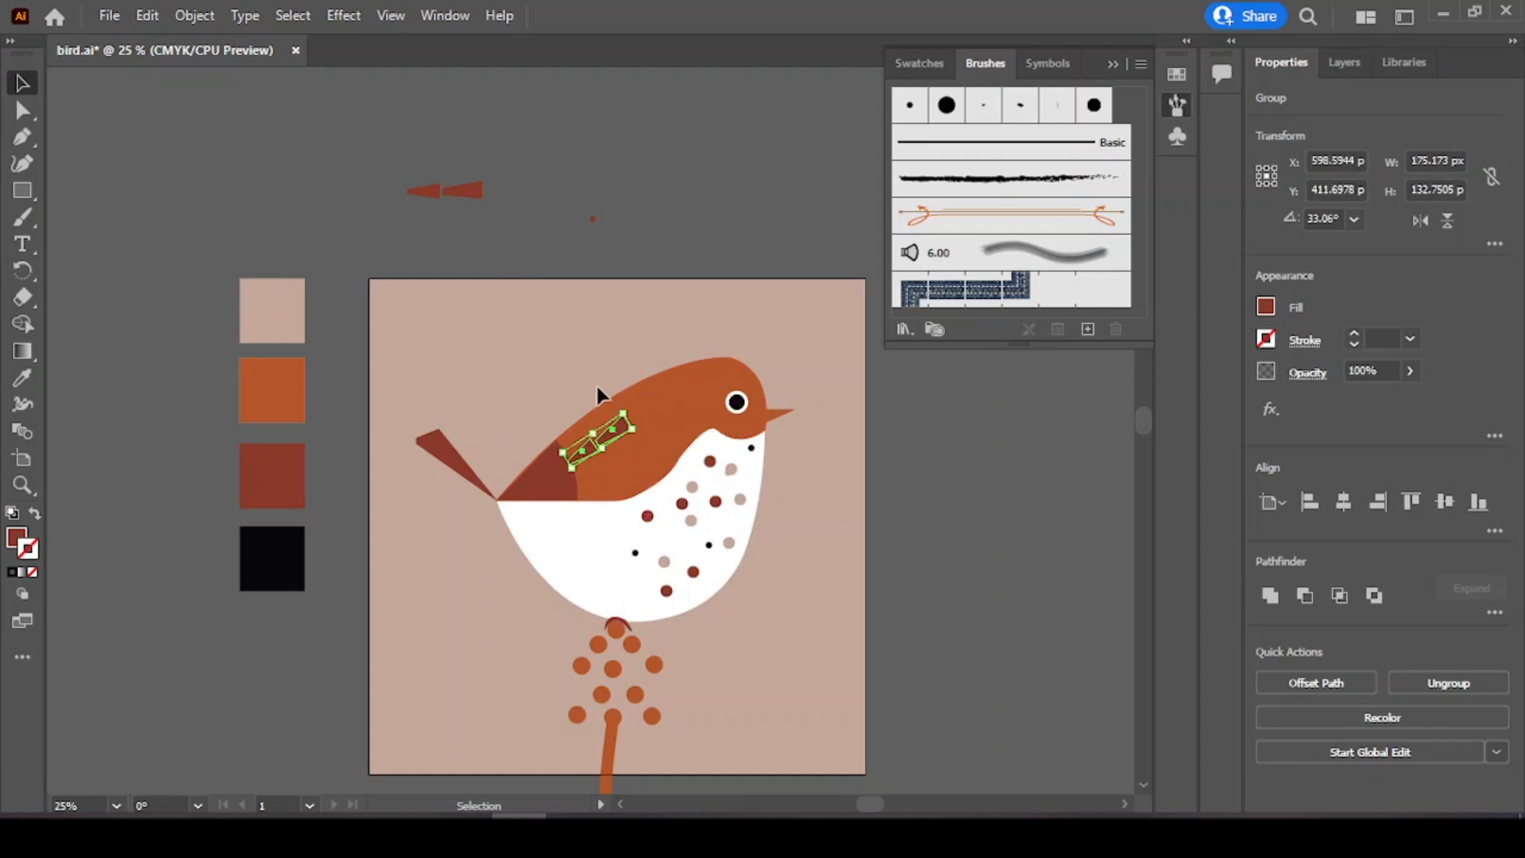
left_click(597, 385)
left_click_drag(623, 426, 605, 403)
left_click(588, 384)
left_click(604, 412)
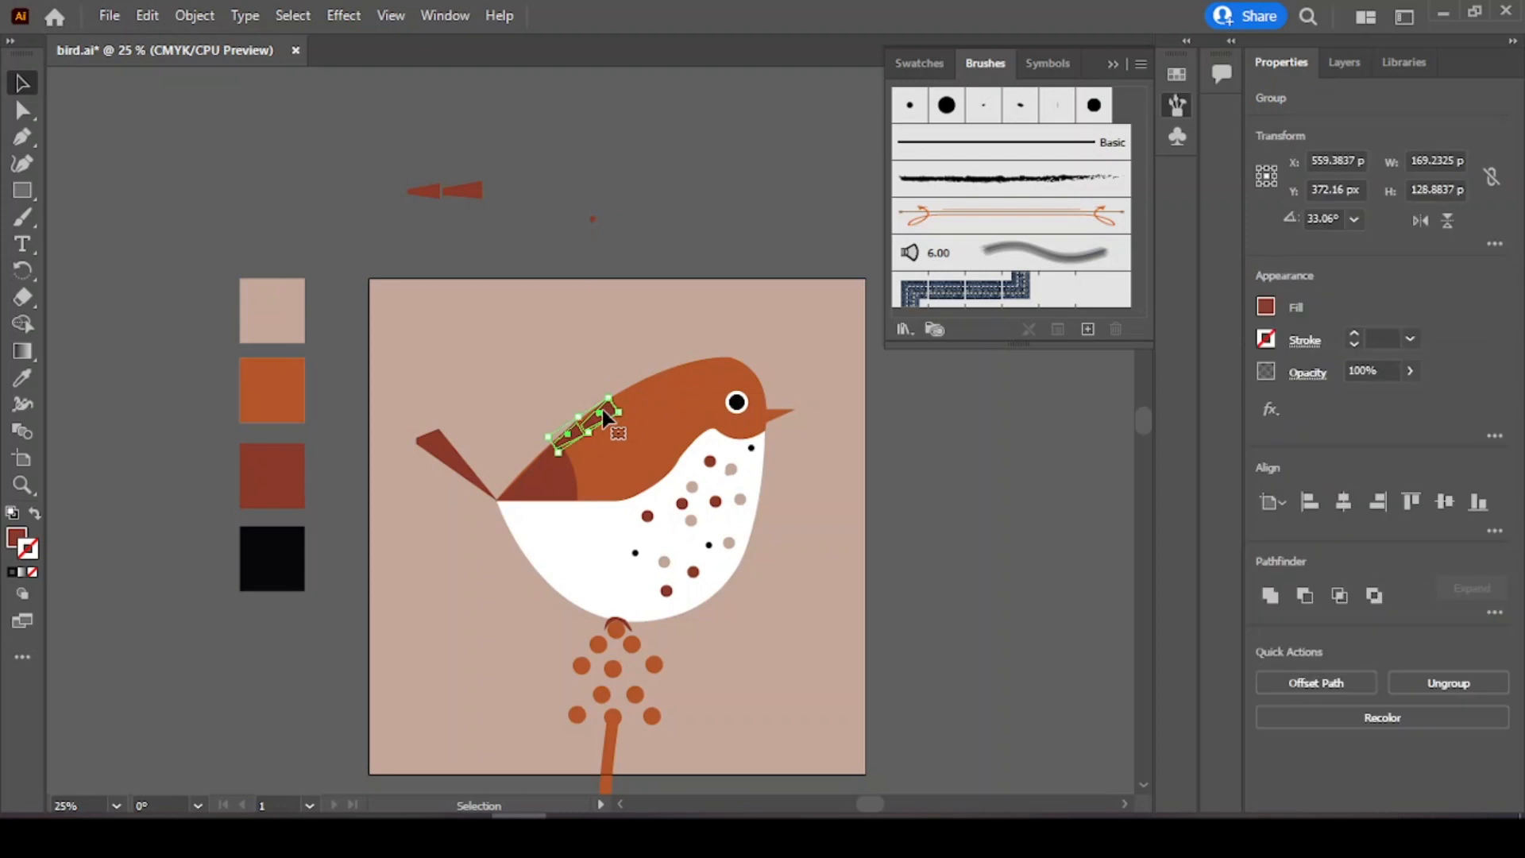
left_click(601, 377)
left_click(605, 412)
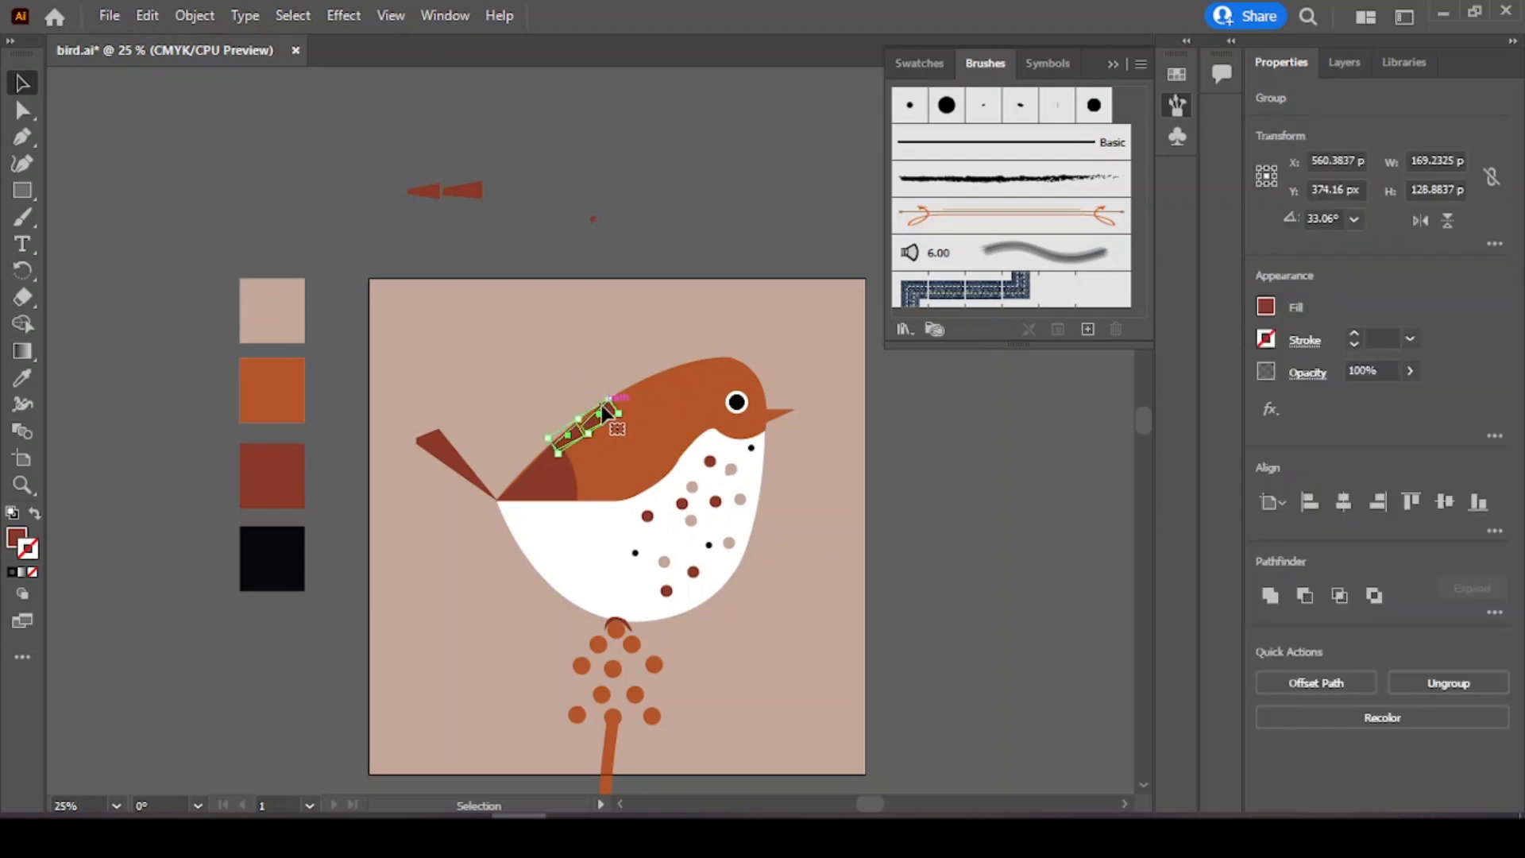
left_click(586, 382)
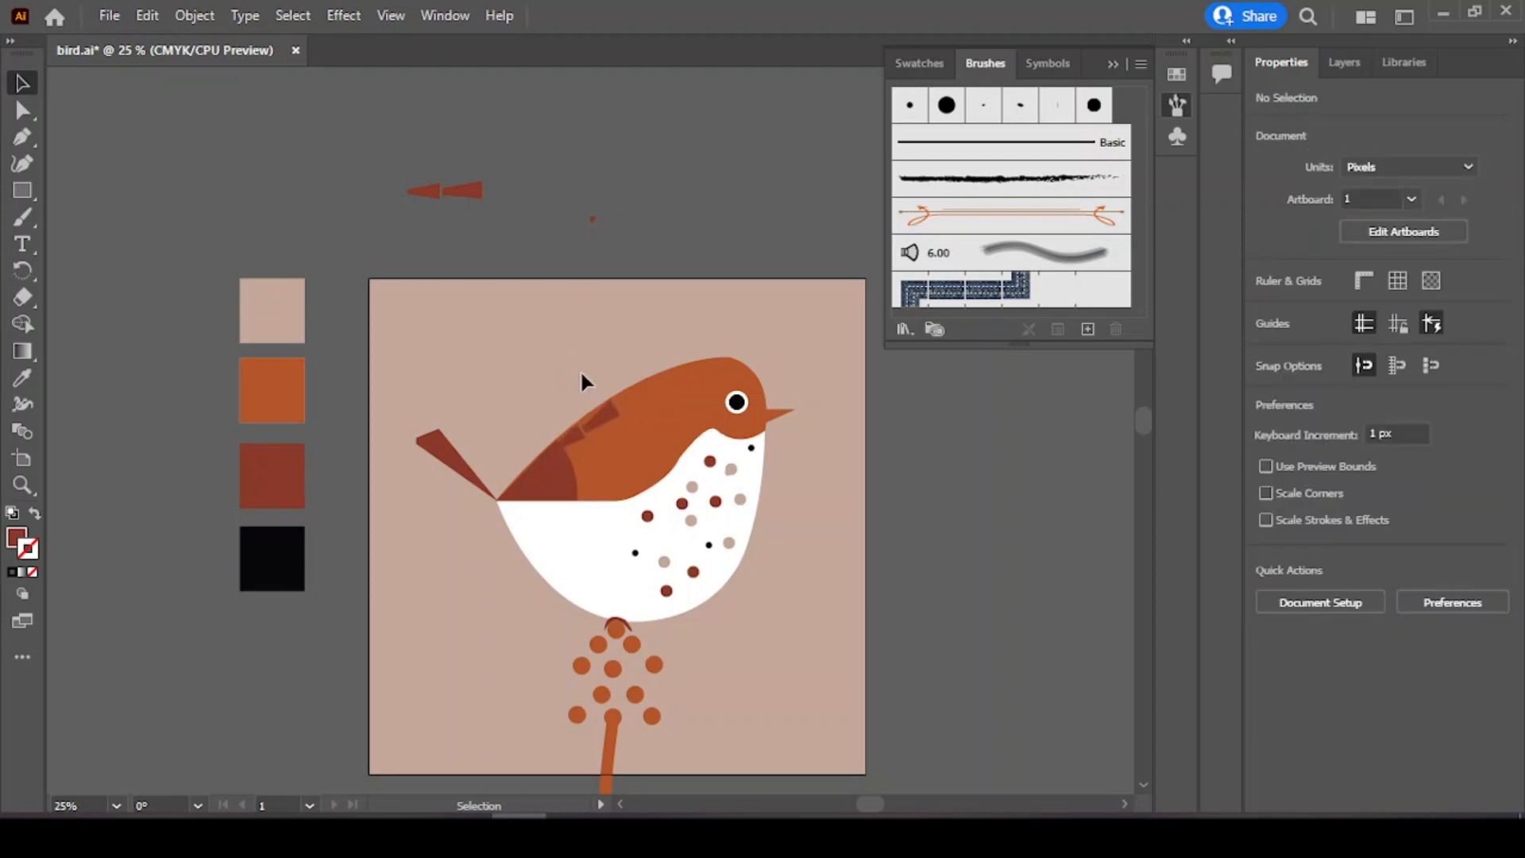
left_click_drag(603, 410, 600, 446)
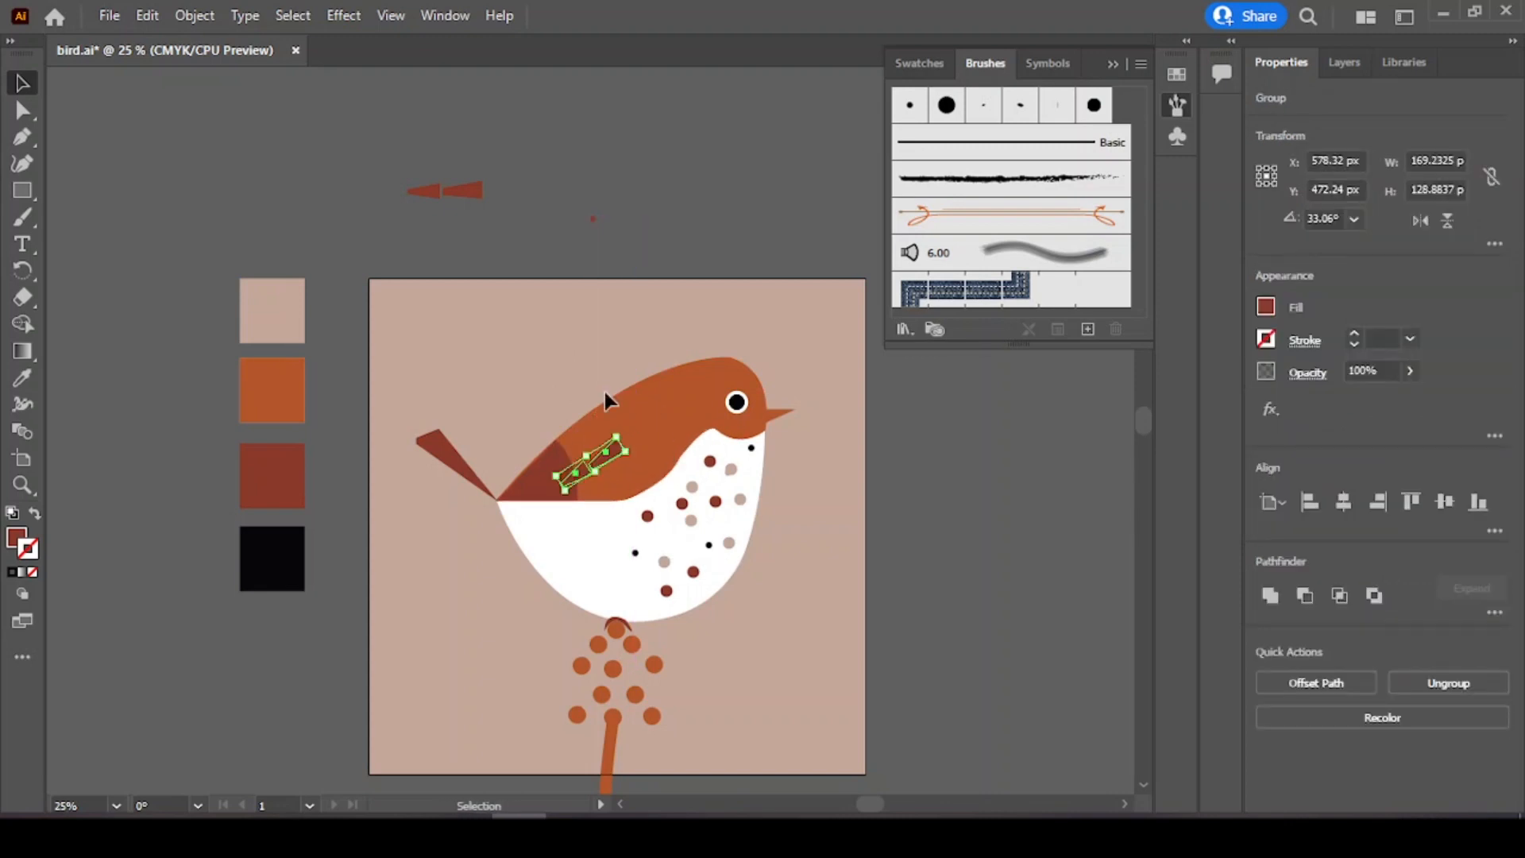
left_click_drag(604, 452, 595, 408)
left_click(551, 322)
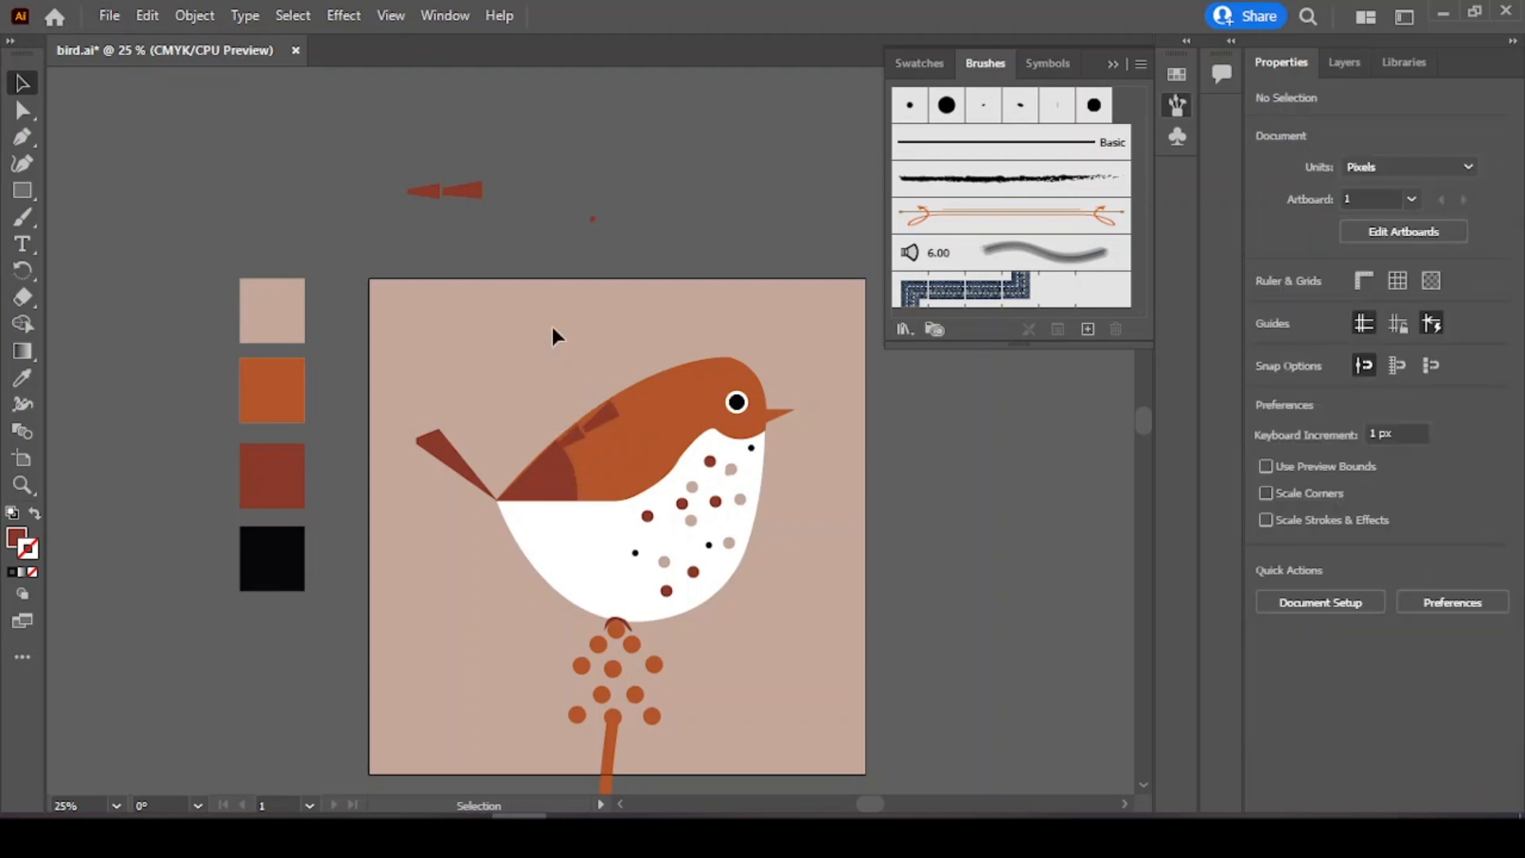
Step: Duplicate the feather stripe downward and repeat the transform to add more wing stripes
left_click_drag(606, 412, 652, 481)
key("ctrl+d")
left_click(619, 437)
left_click(634, 486)
left_click(679, 349)
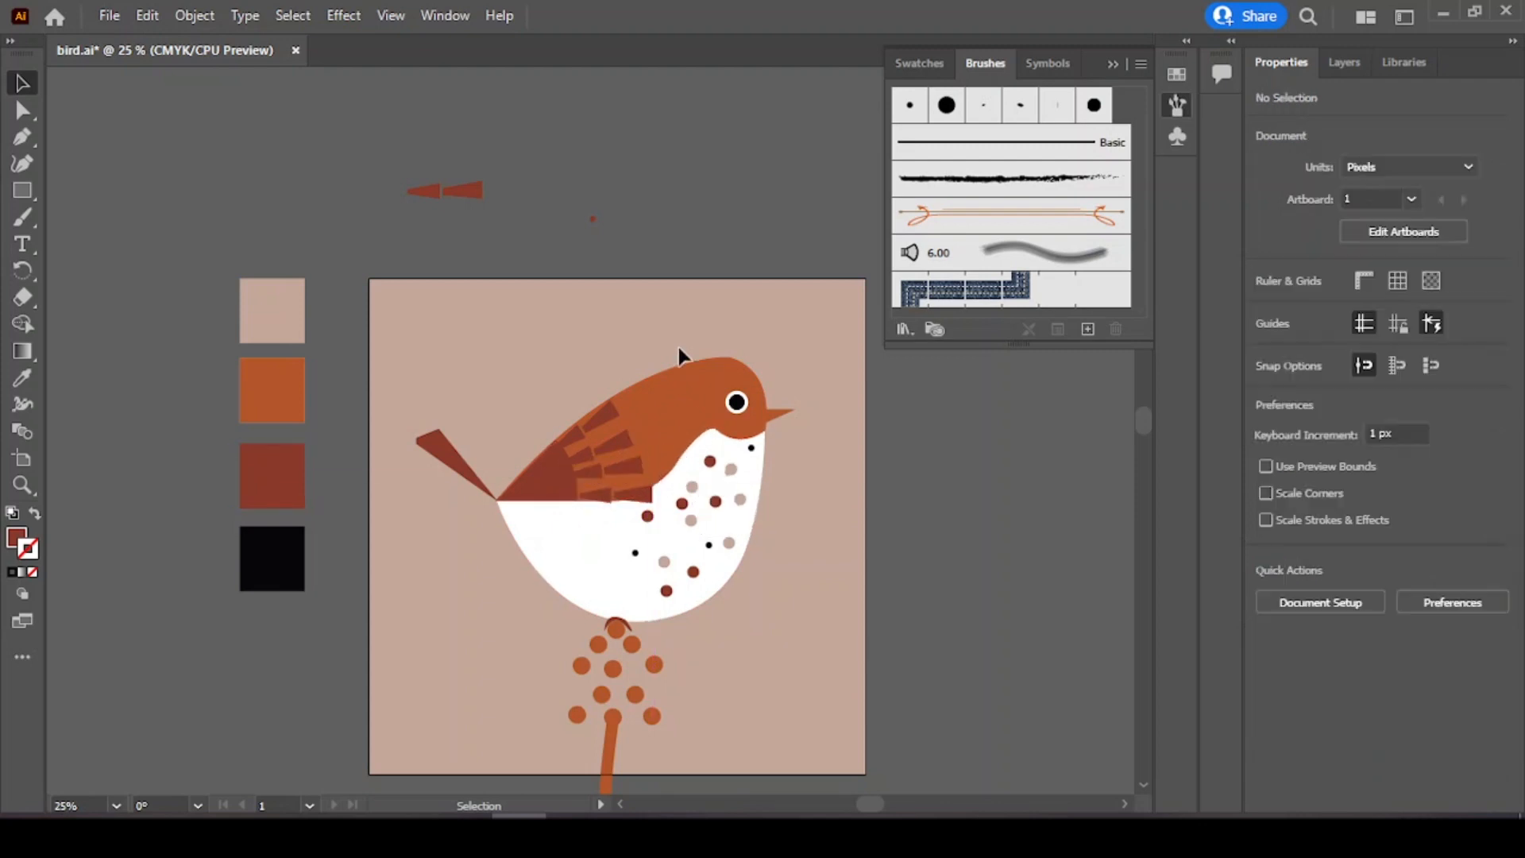
Step: Nudge the lowest feather stripe upward and rotate it to follow the wing's lower edge
left_click(621, 442)
left_click(629, 467)
left_click(634, 495)
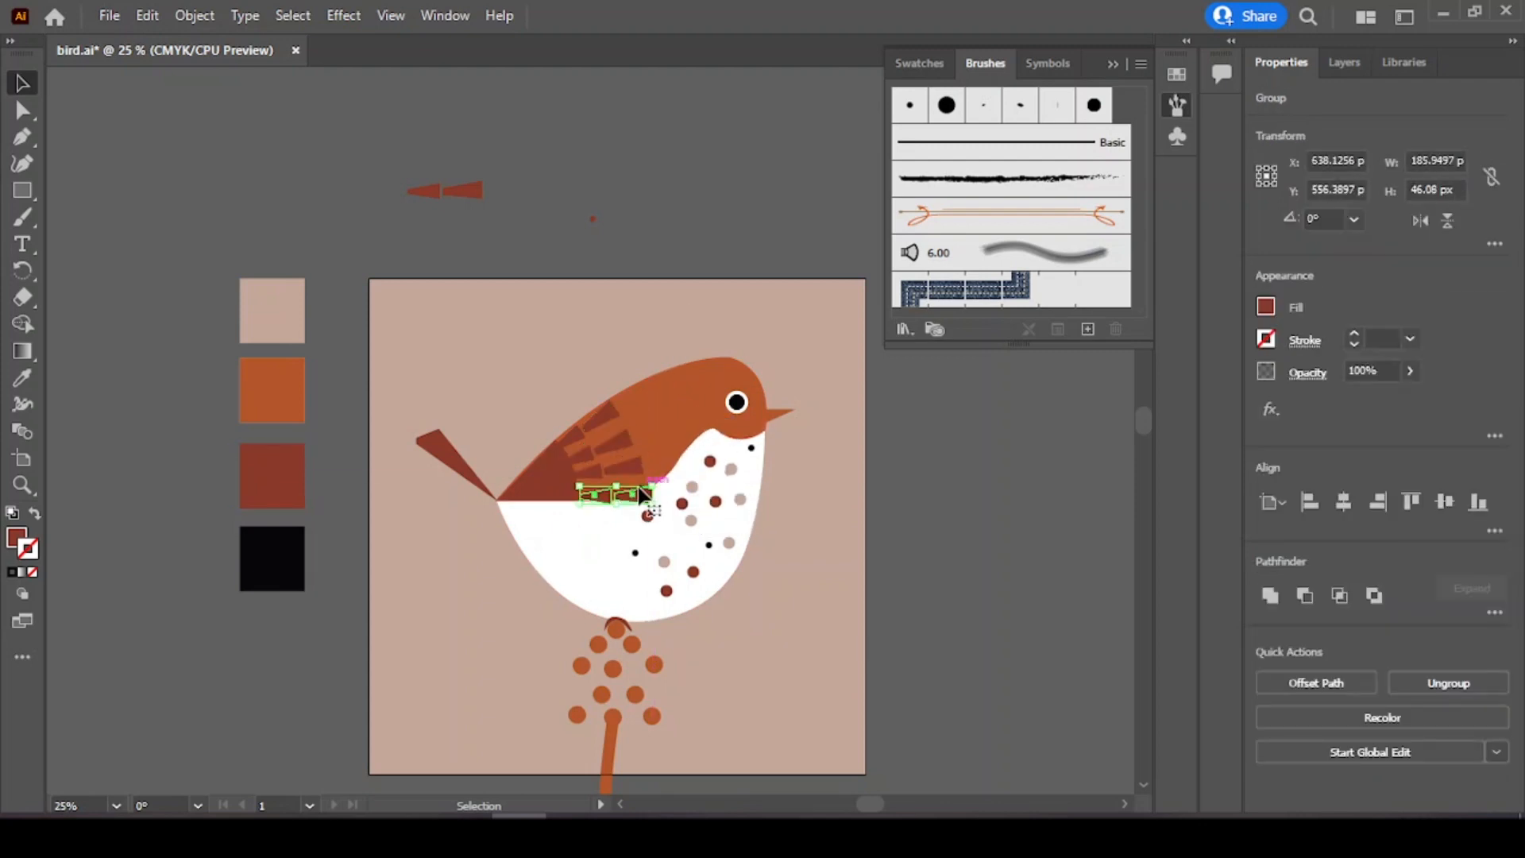
key("Up")
key("Up")
key("Up")
key("Up")
key("Up")
key("Up")
key("Up")
key("Up")
key("Up")
key("Up")
key("Up")
key("Up")
key("Up")
key("Up")
key("Up")
key("Up")
left_click(624, 468)
left_click(623, 441)
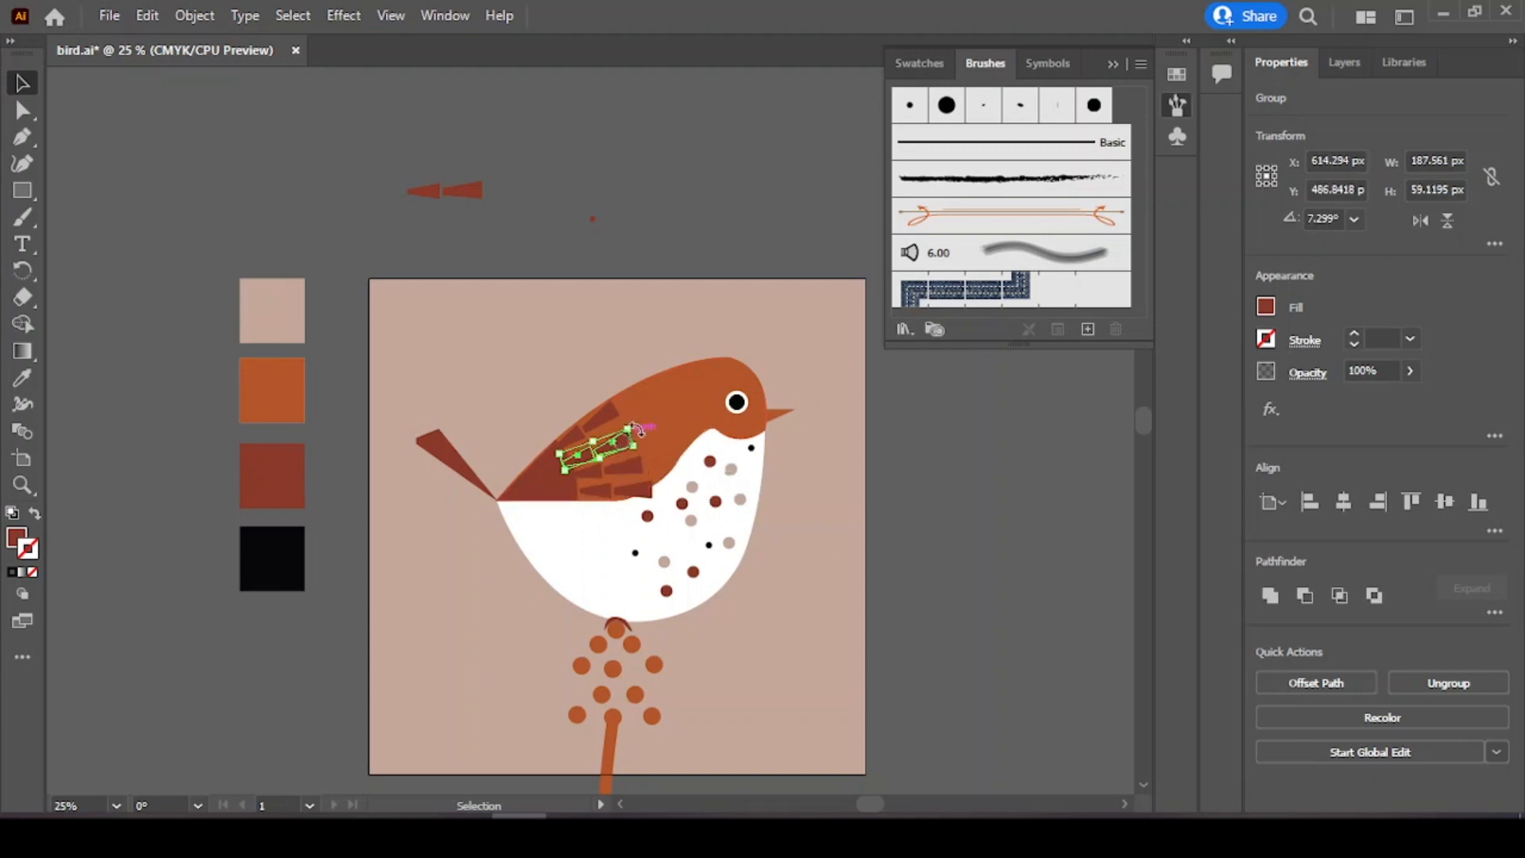
left_click(659, 341)
left_click_drag(636, 492, 661, 466)
left_click(646, 351)
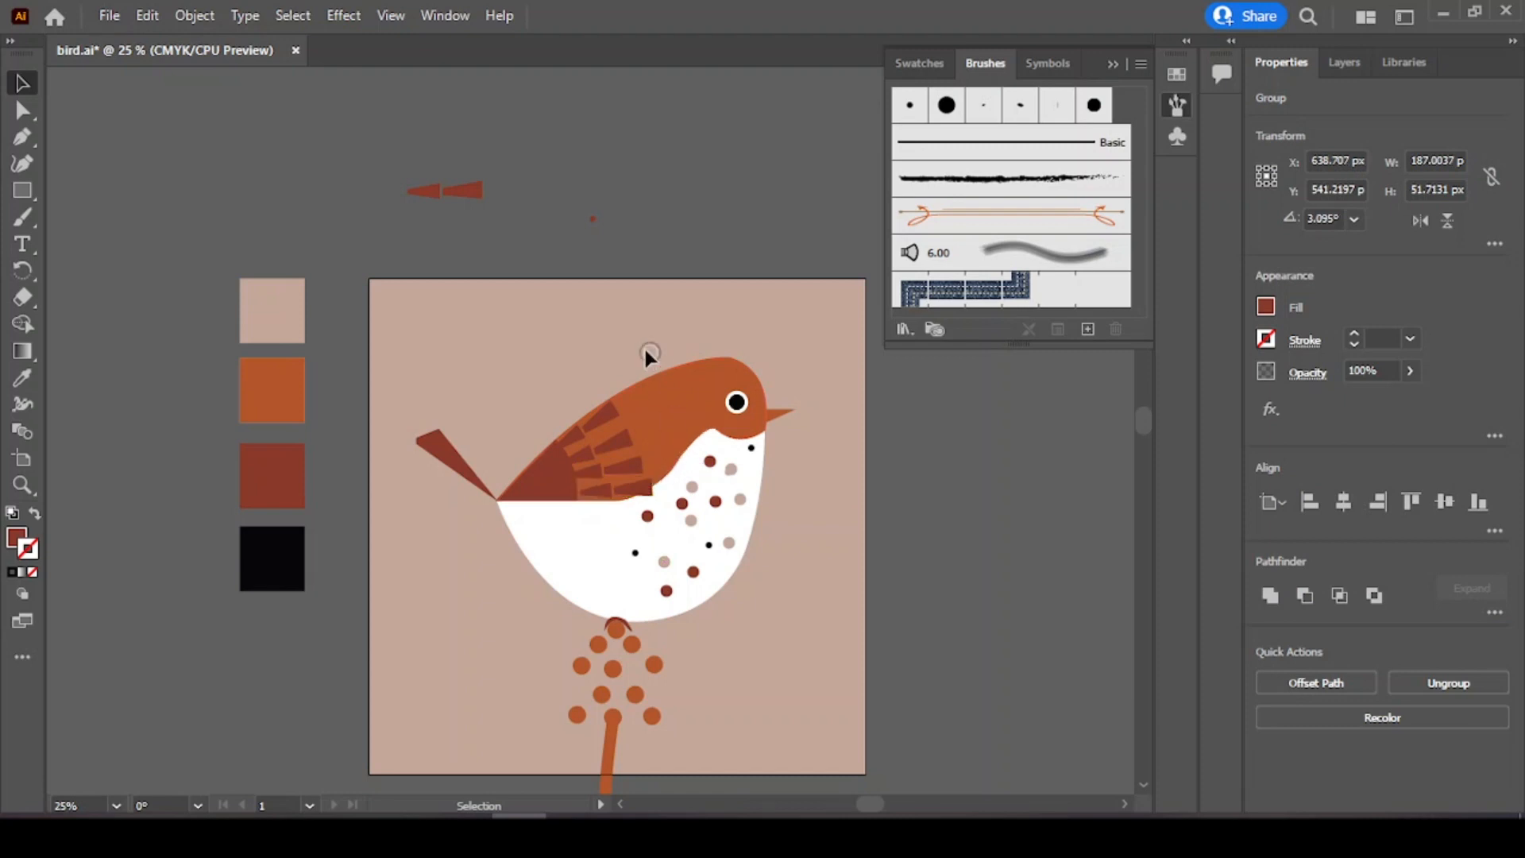
Step: Reposition the lower feather stripes so they sit inside the wing
left_click(619, 443)
left_click(628, 467)
left_click(634, 488)
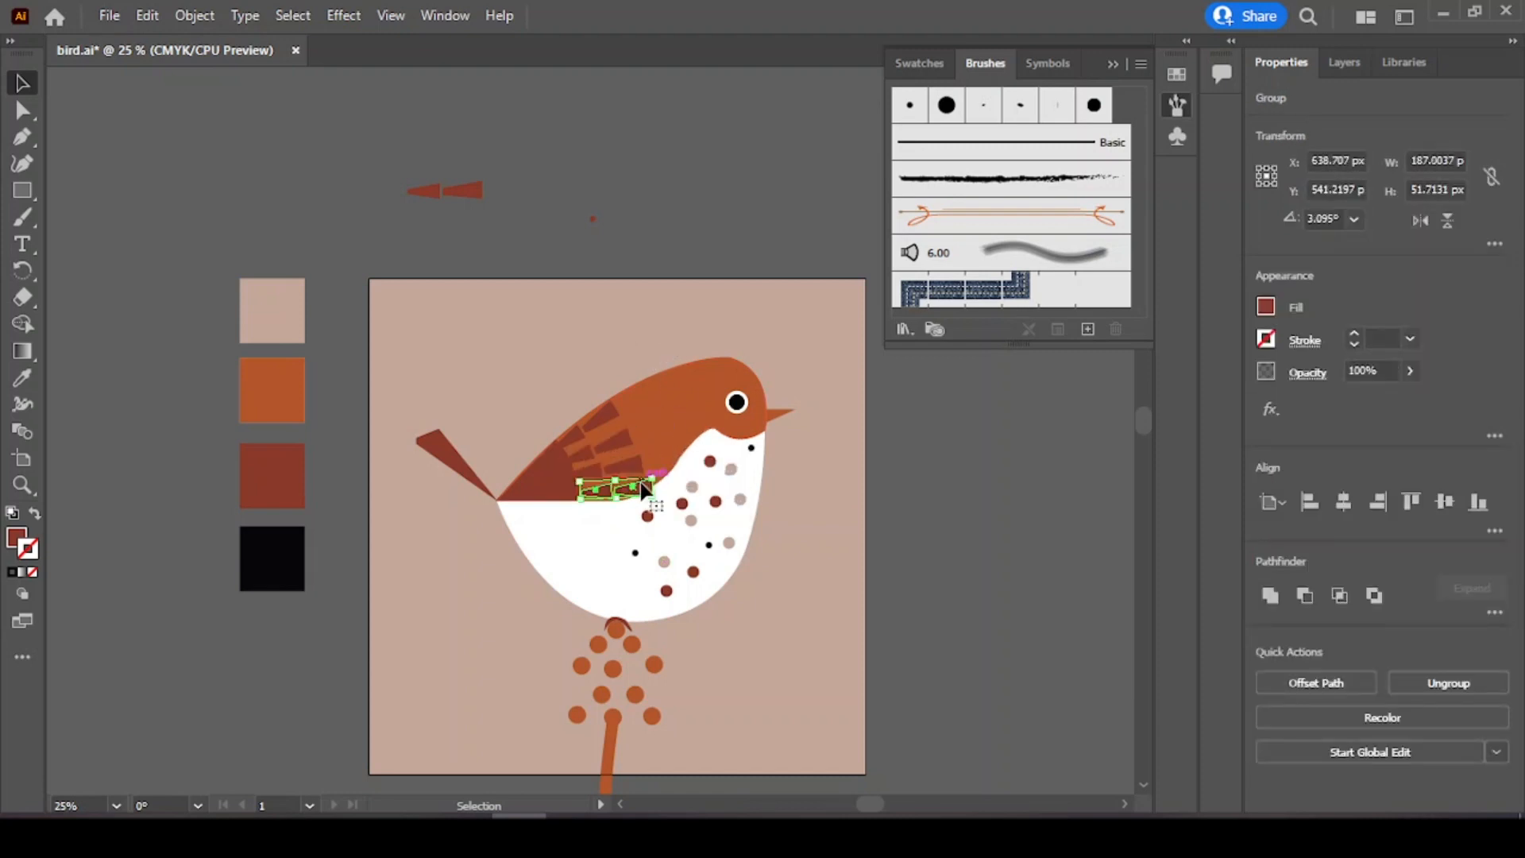
left_click(635, 350)
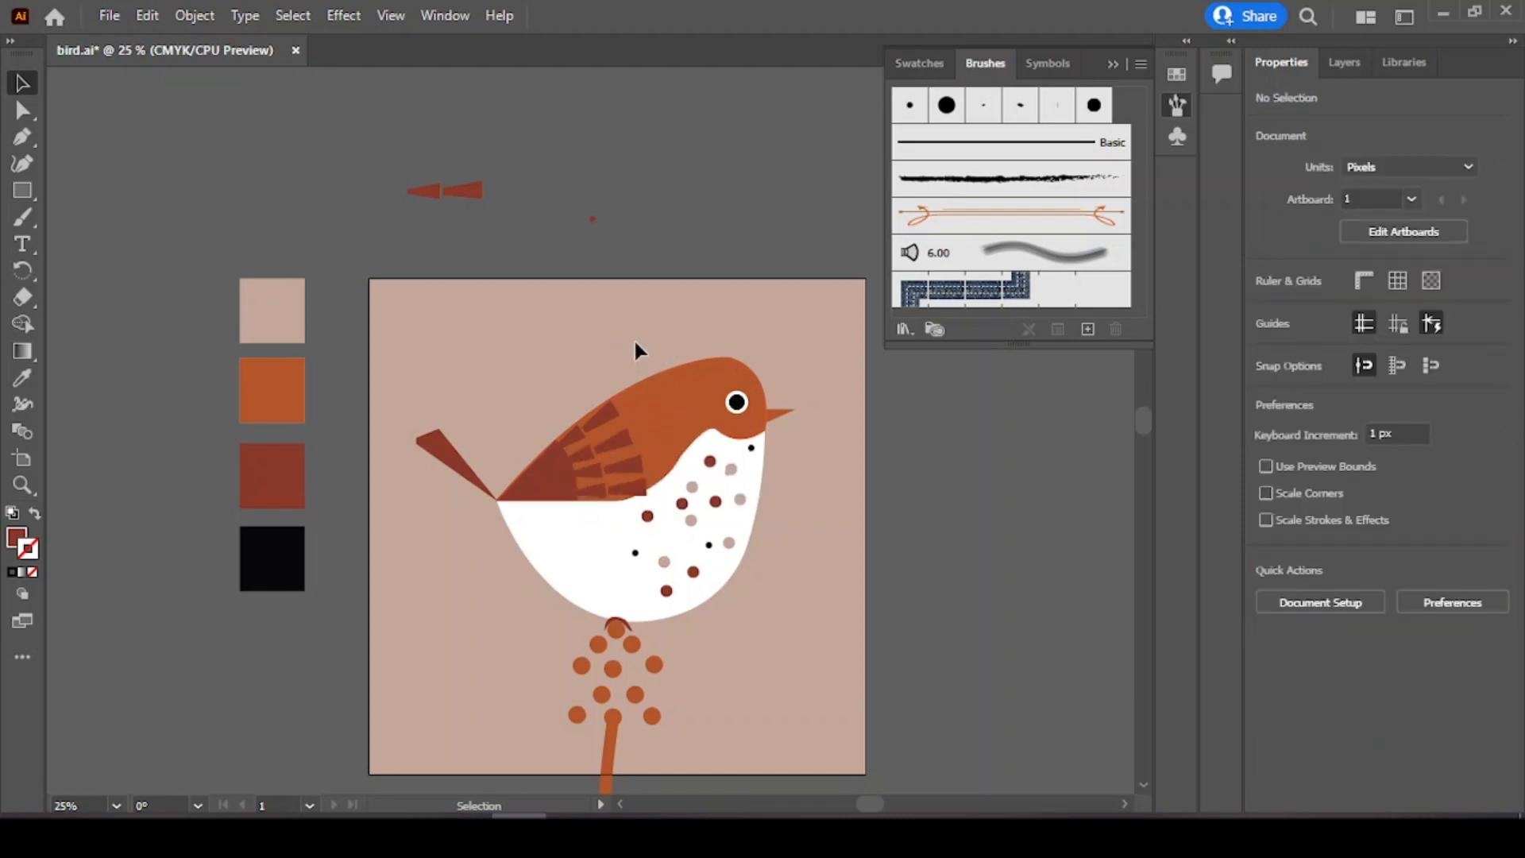
left_click(636, 446)
left_click(628, 439)
left_click(631, 466)
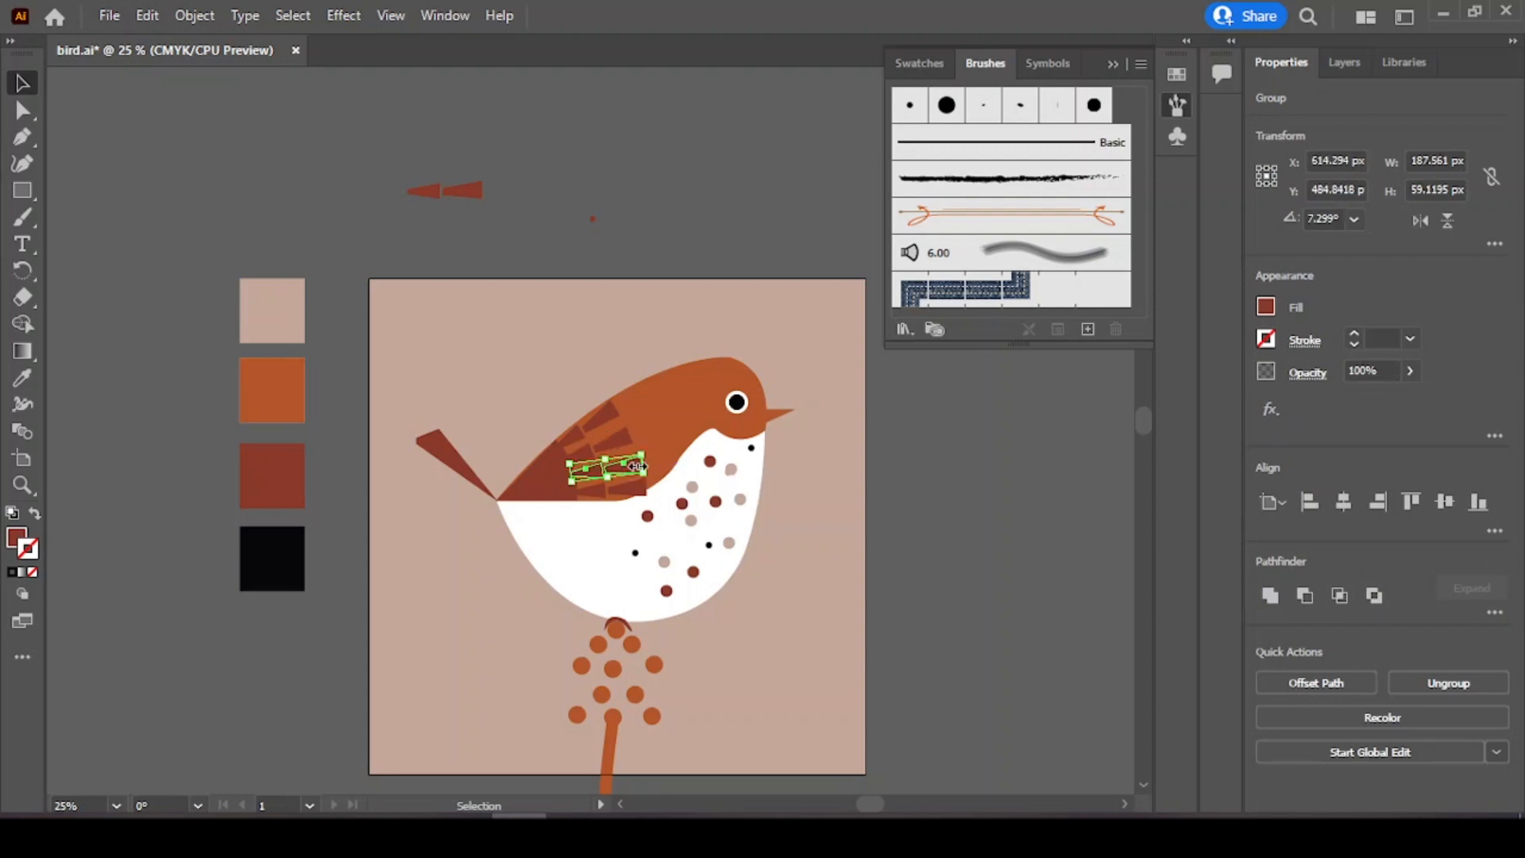
left_click(631, 486)
mouse_move(635, 492)
left_mouse_down()
mouse_move(632, 461)
mouse_move(634, 485)
left_mouse_up()
left_click(635, 338)
left_click(623, 361)
left_click(637, 352)
left_click_drag(627, 488, 629, 486)
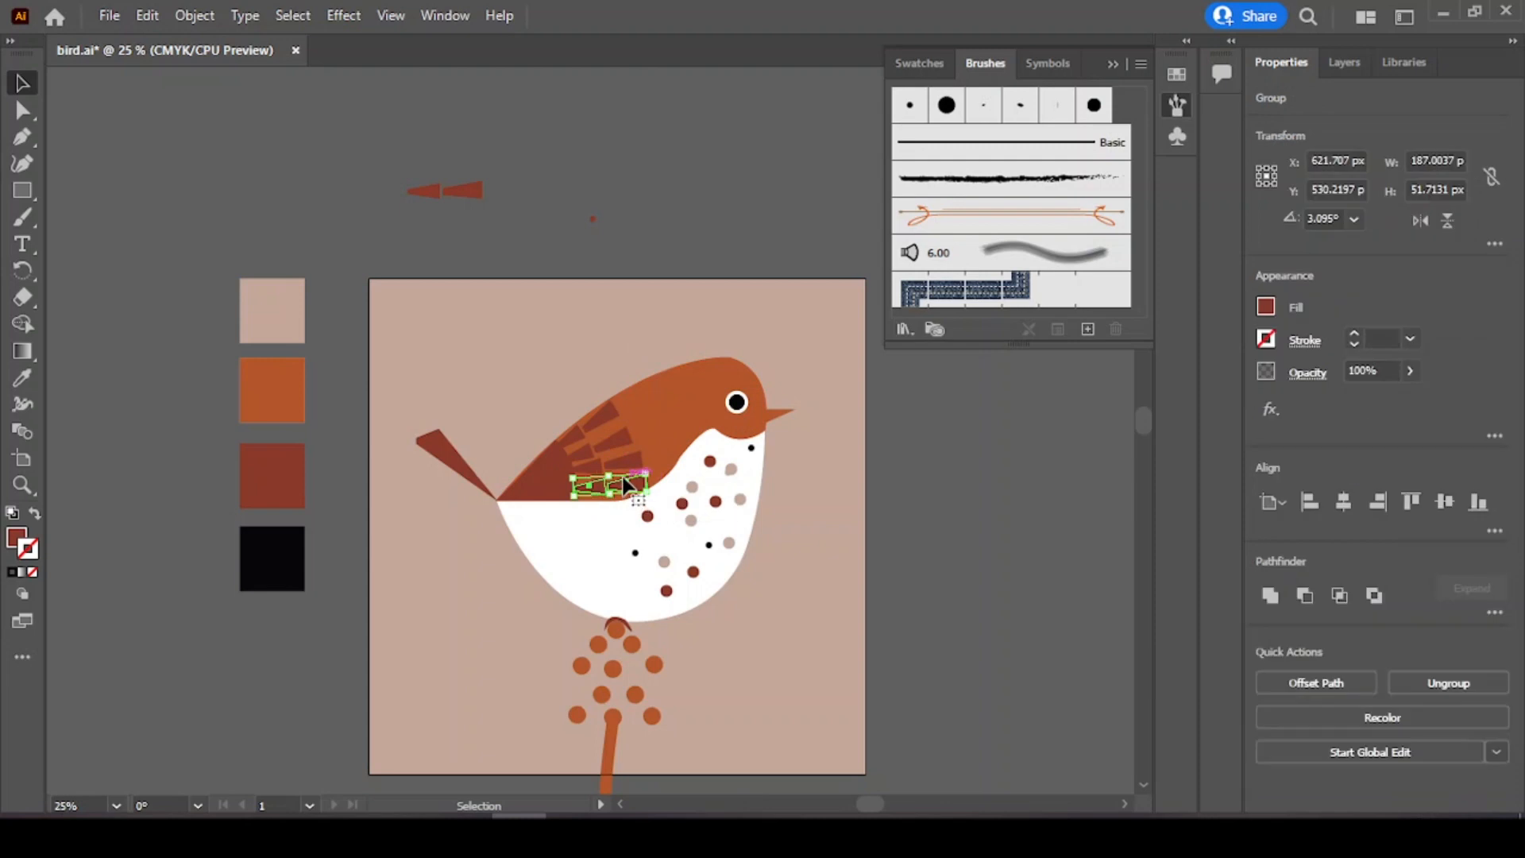
Step: Move and rotate the middle feather stripe up toward the top of the wing
left_click(623, 350)
left_click(635, 480)
left_click(606, 358)
left_click_drag(625, 476, 613, 446)
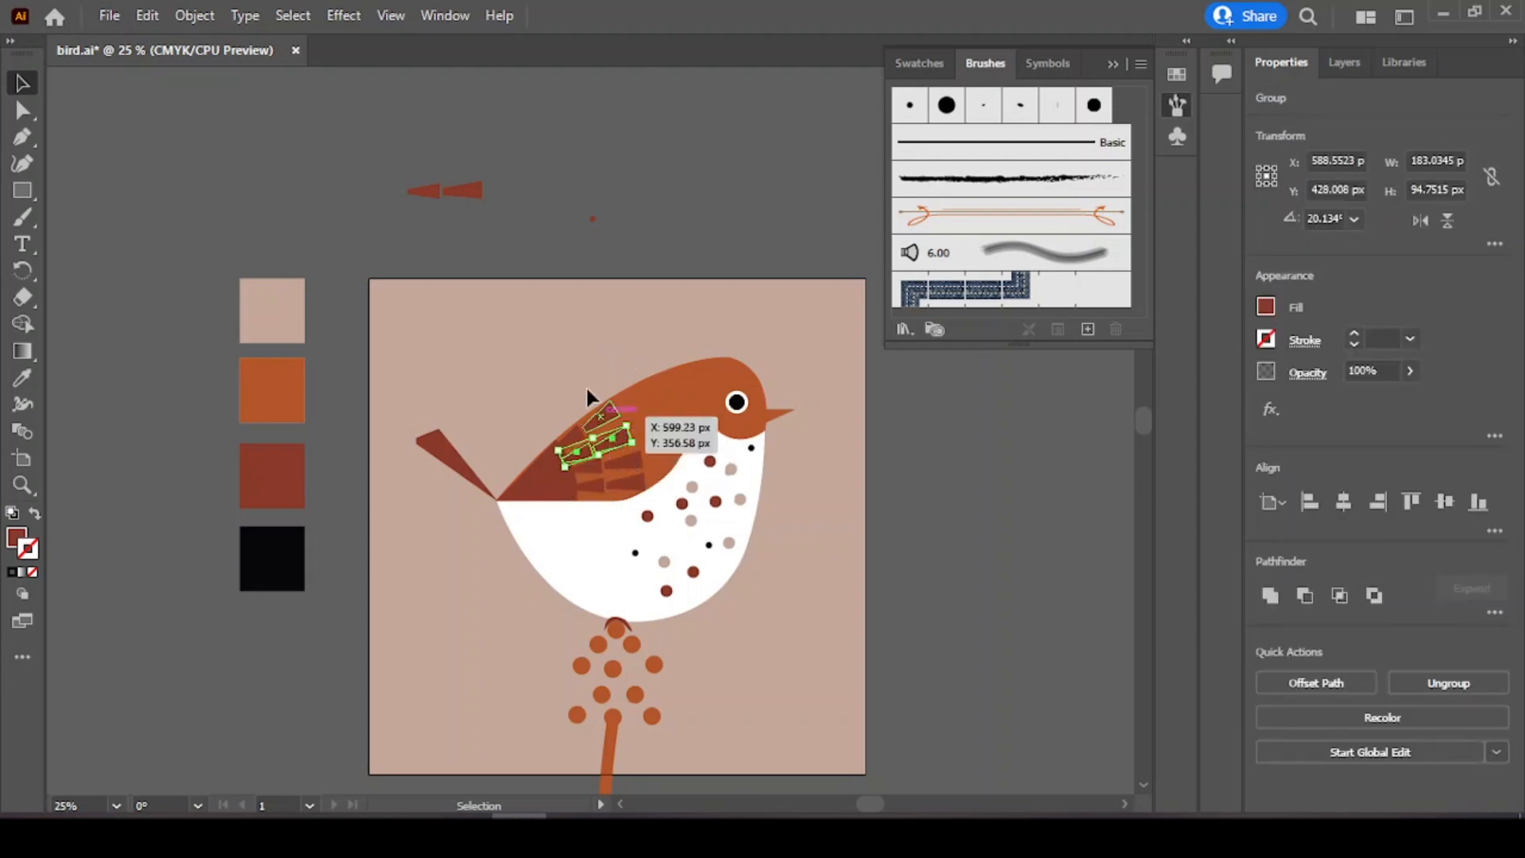
left_click(589, 361)
left_click(632, 465)
left_click(607, 355)
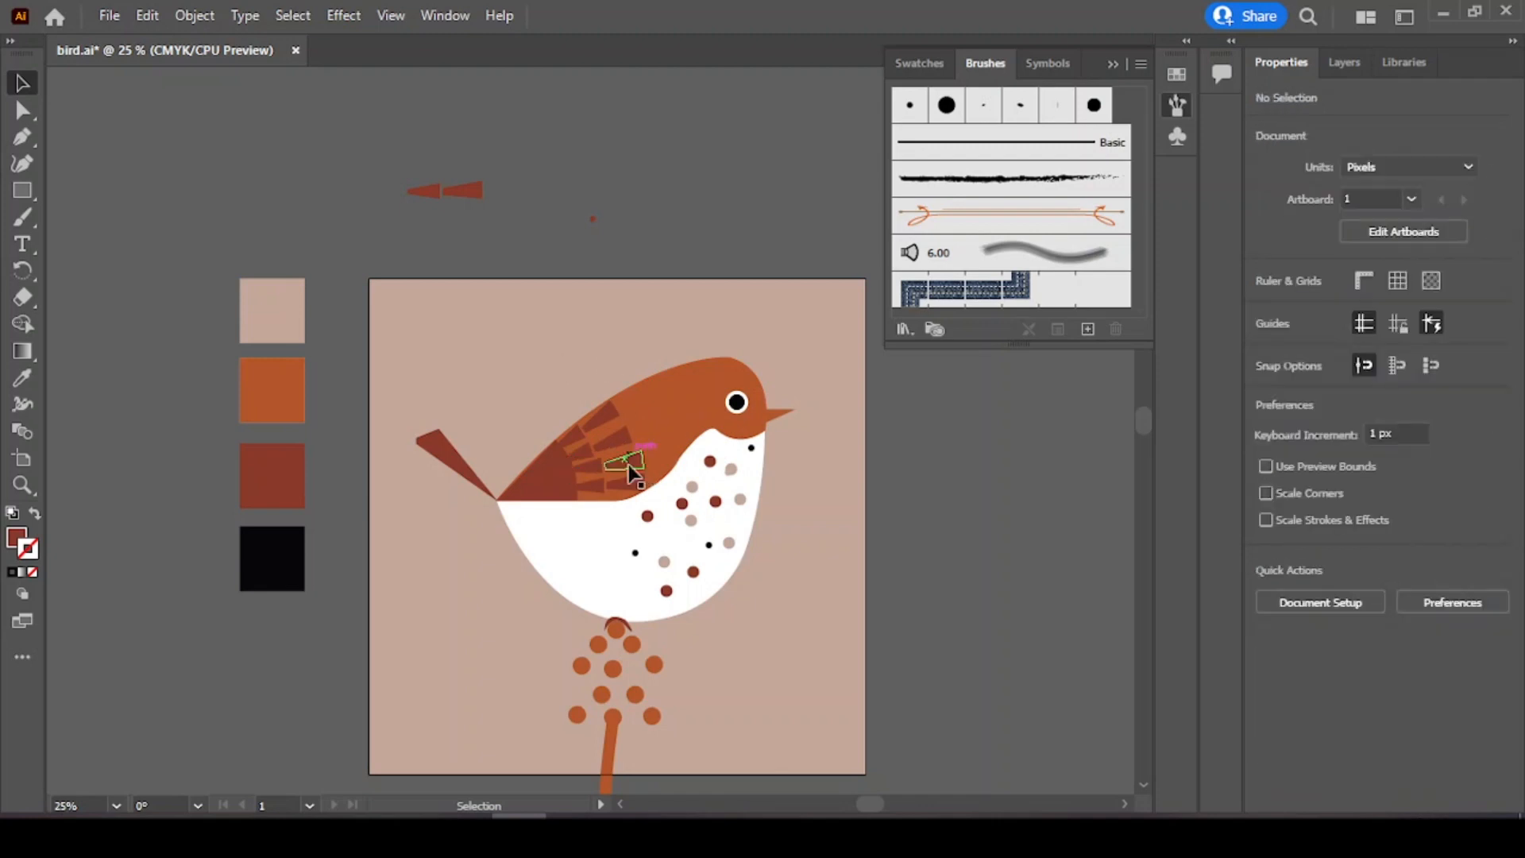
left_click(630, 479)
left_click(606, 343)
Step: Select and delete the leftover wedge pair above the artboard
left_click_drag(369, 164, 635, 209)
key("Delete")
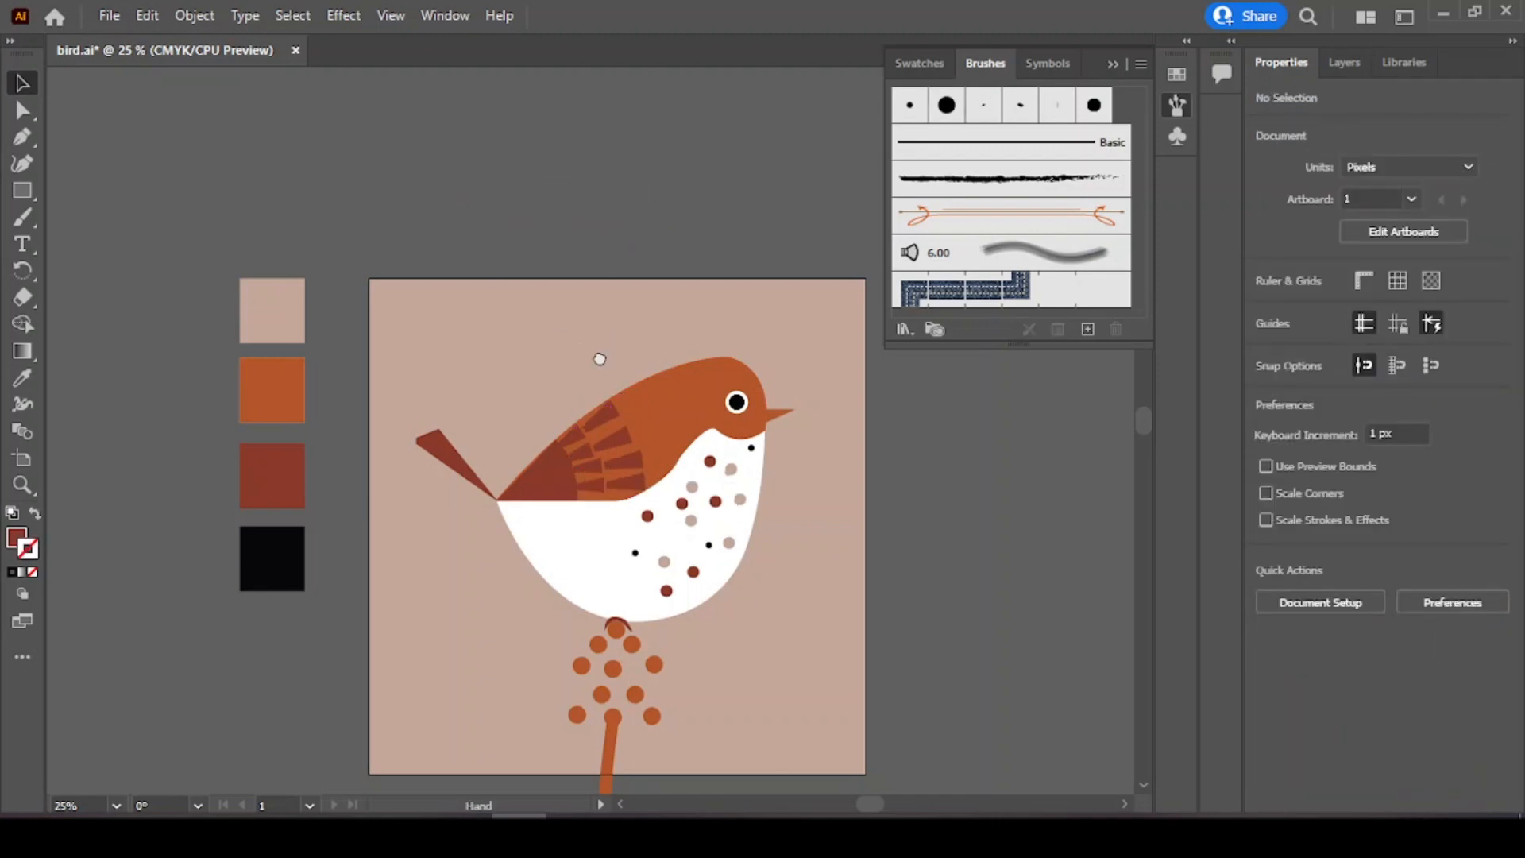
Step: Recolor the beak by sampling the dark red swatch with the Eyedropper, then deselect
left_click_drag(600, 359, 590, 269)
right_click(590, 276)
left_click(413, 135)
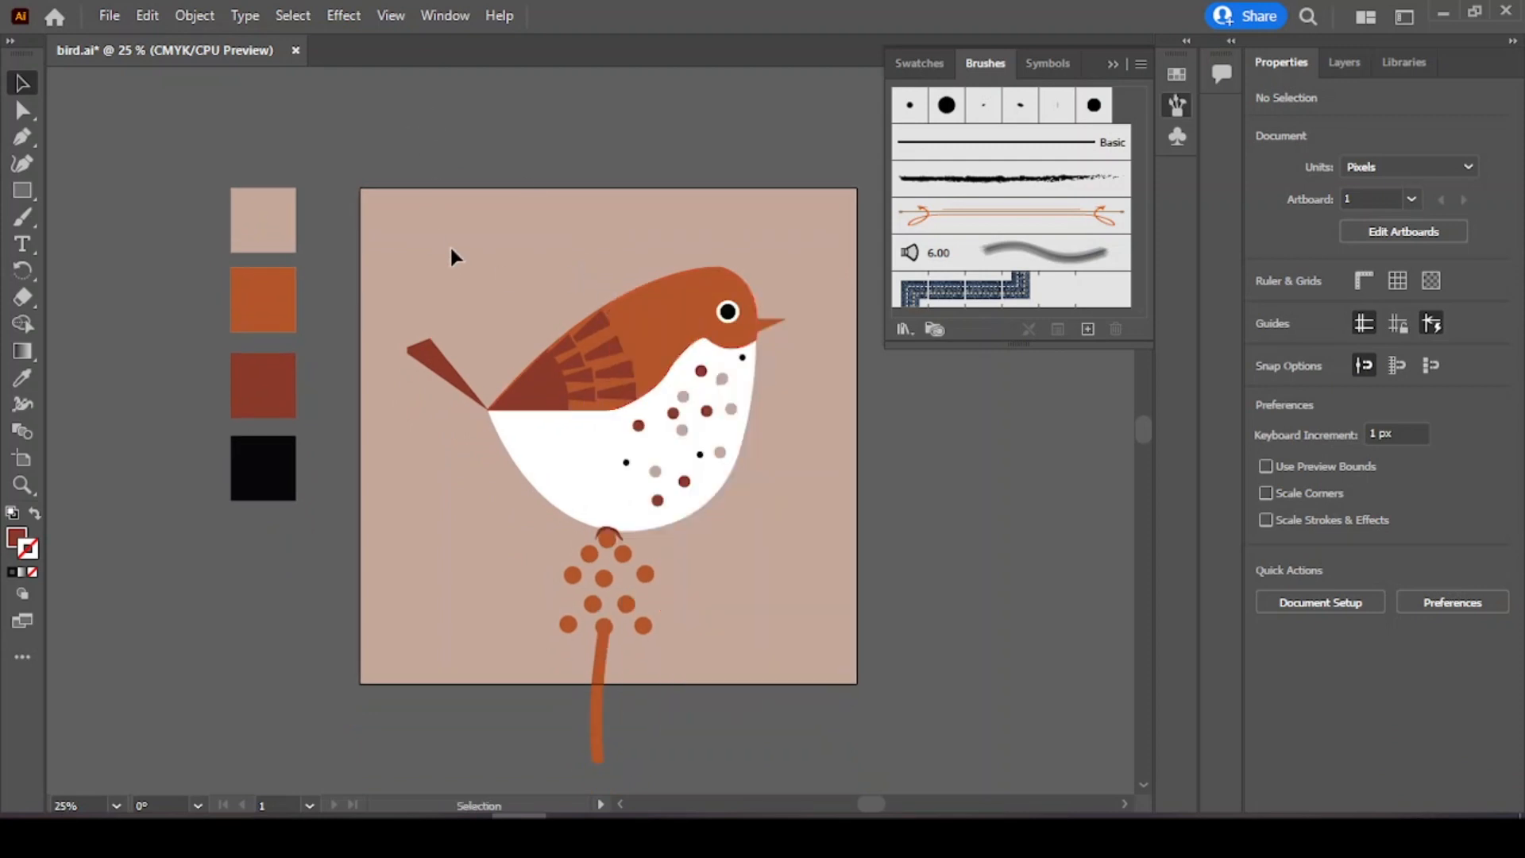
left_click(768, 321)
left_click(22, 378)
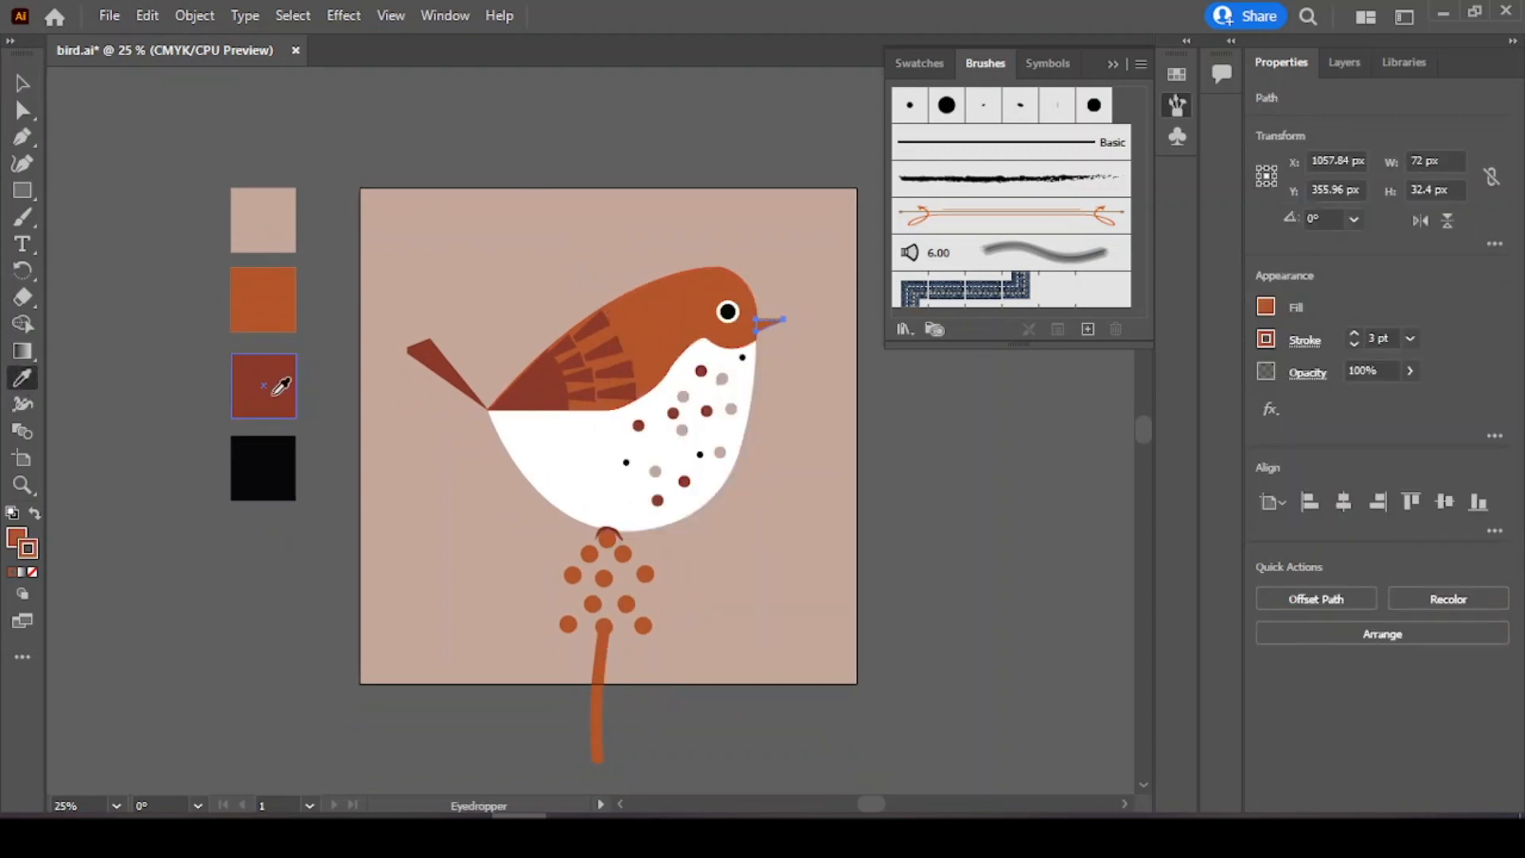
left_click(275, 393)
key("v")
left_click(183, 162)
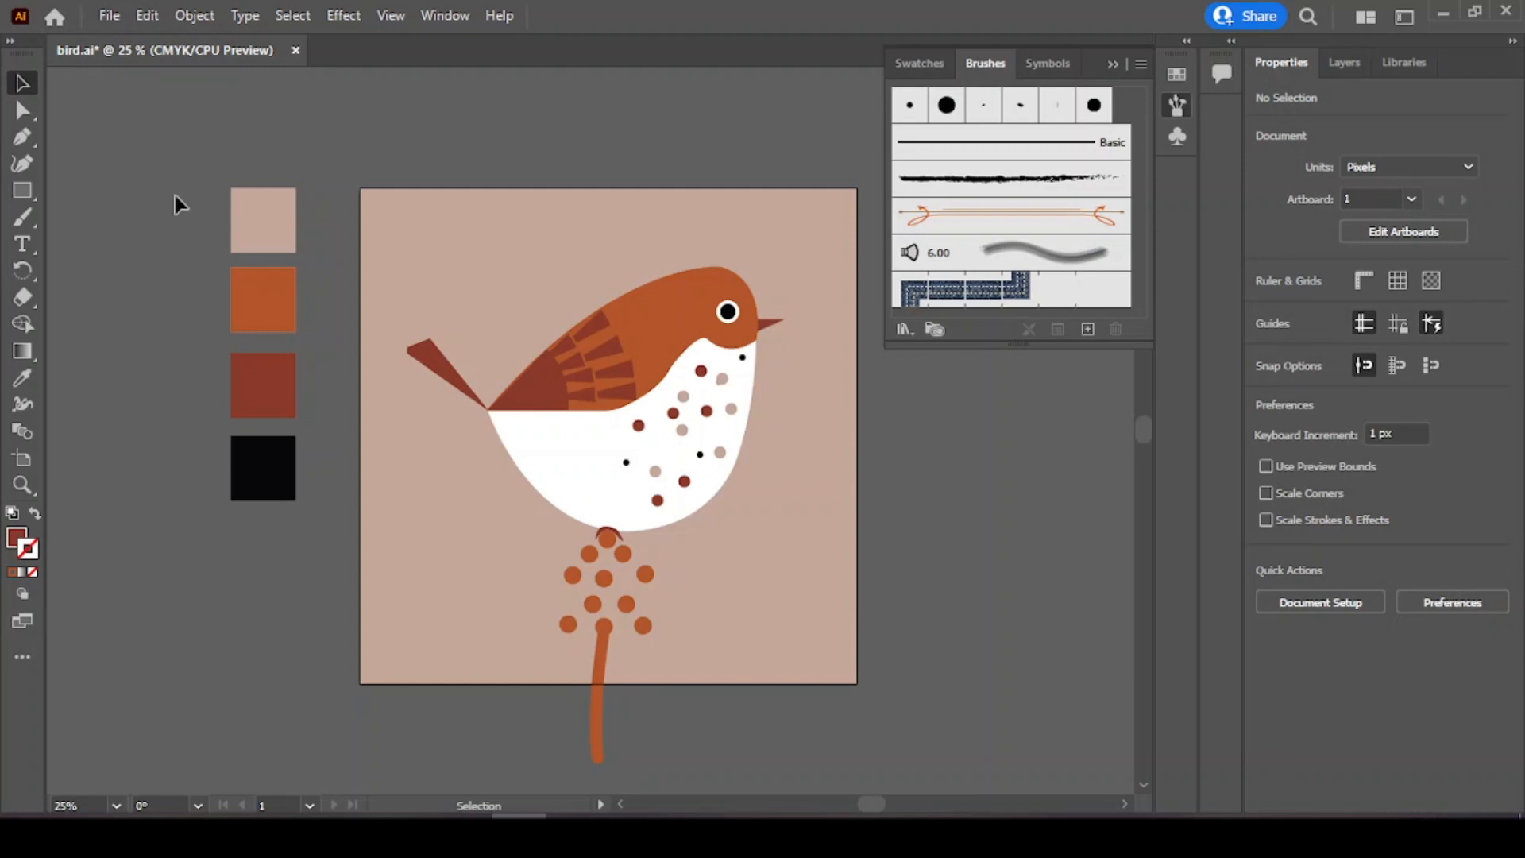
Step: Collapse the Brushes panel
left_click(1113, 65)
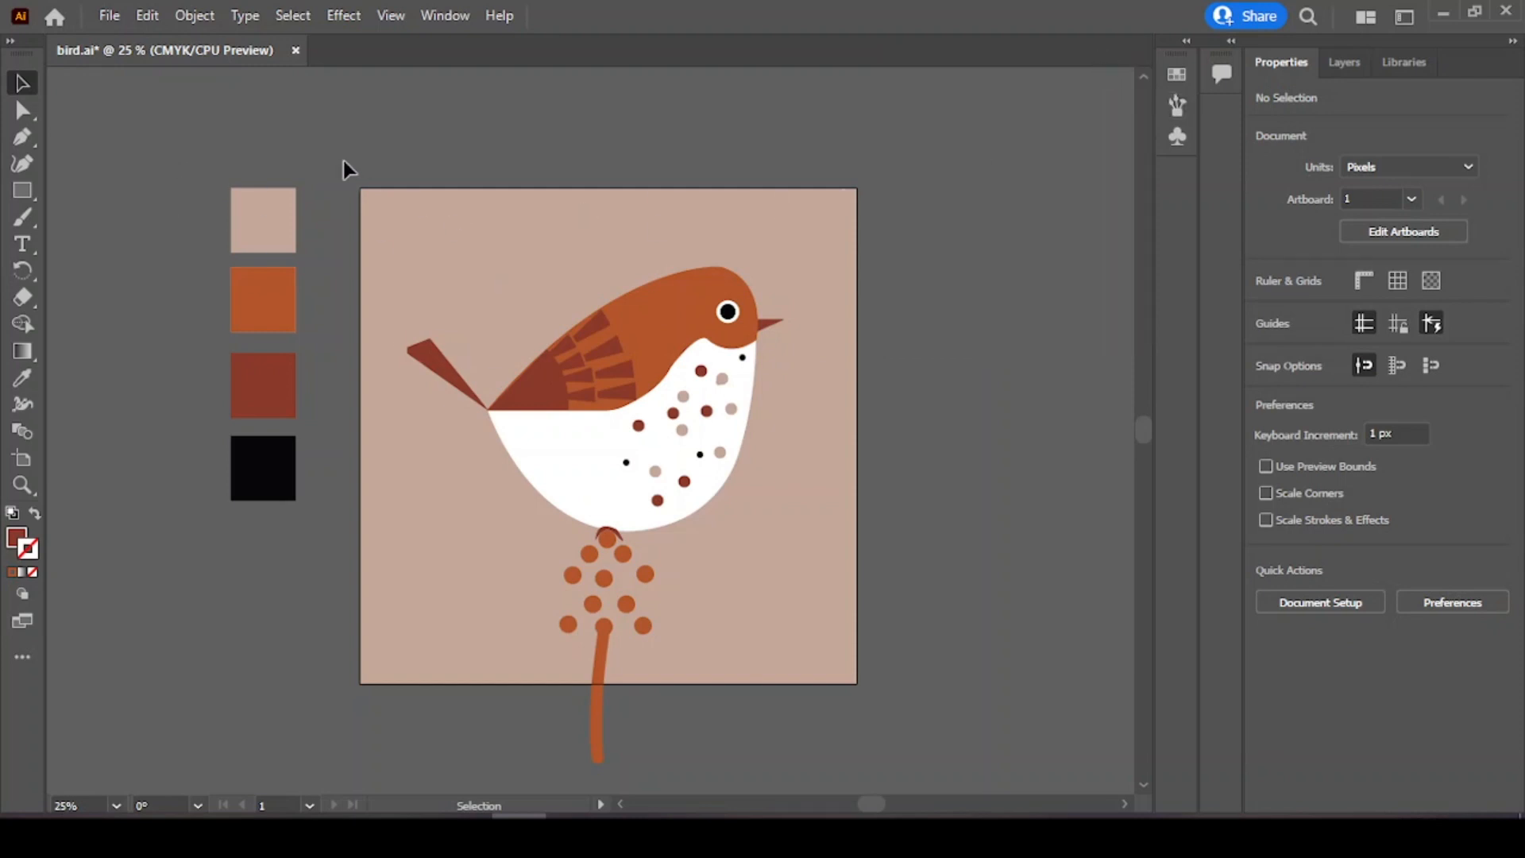